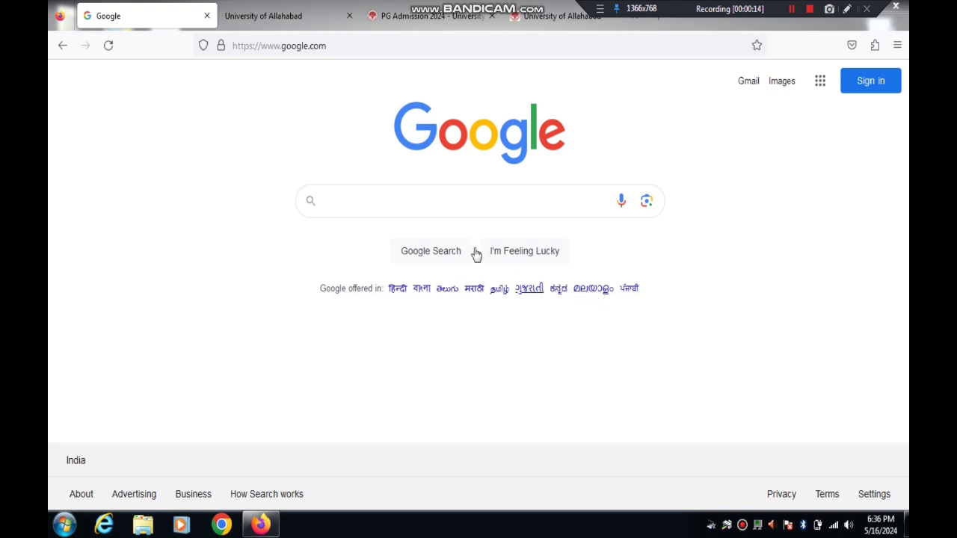
Step: Search Google for 'UNIVERSITY OF ALLAHABAD'
click(376, 194)
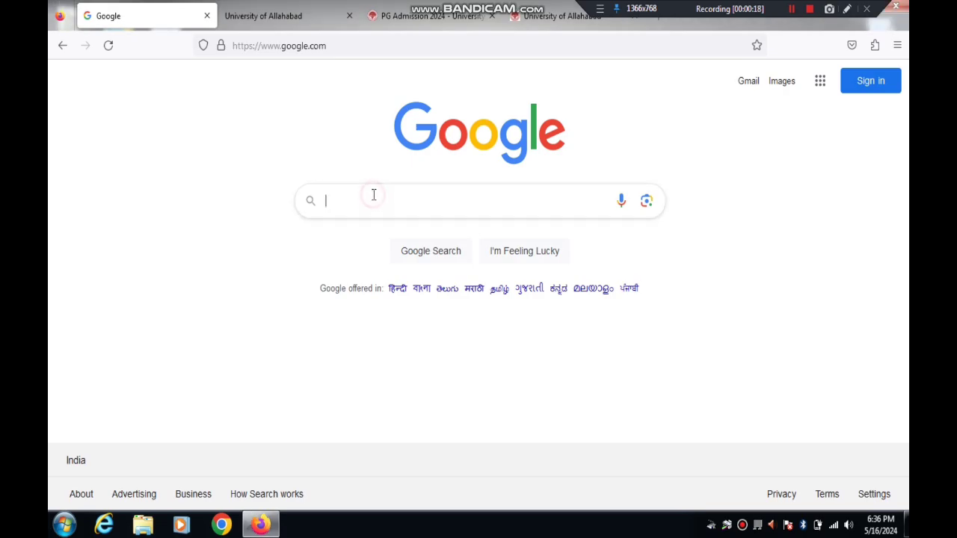
text(UNIVER)
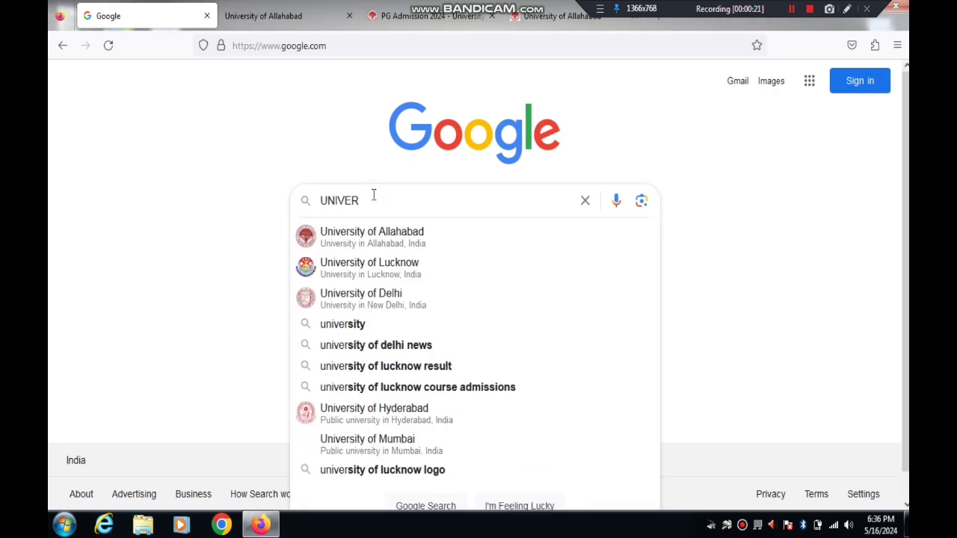
text(SITY OF AL)
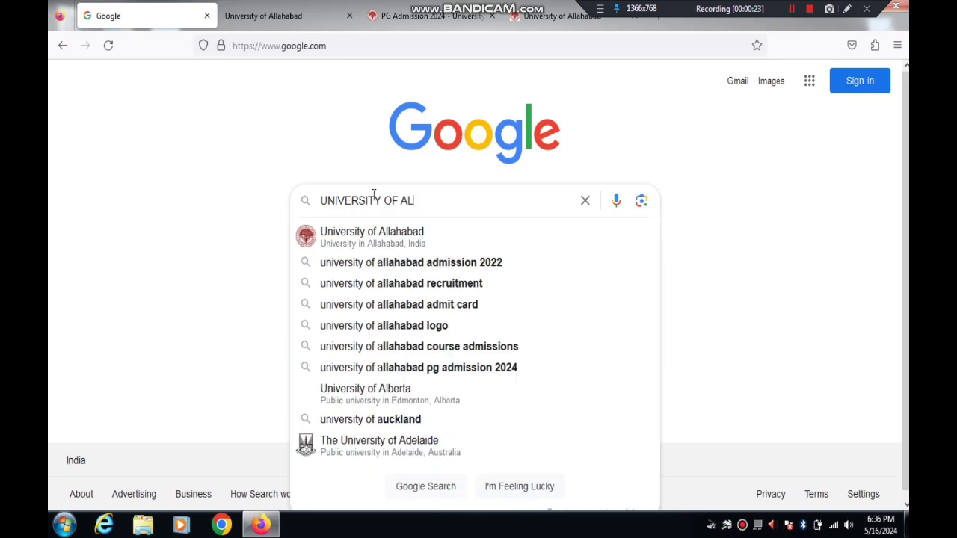
text(LAHABAD)
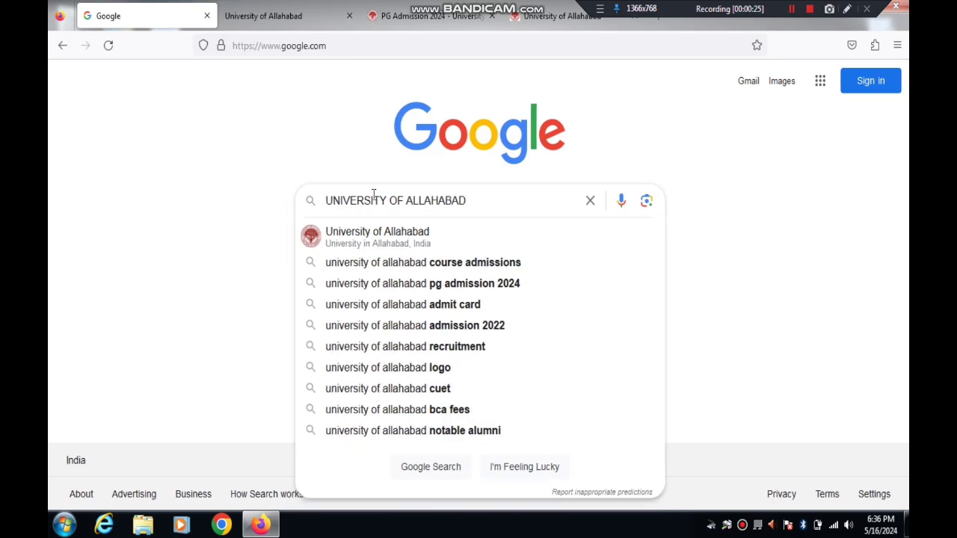
key(Return)
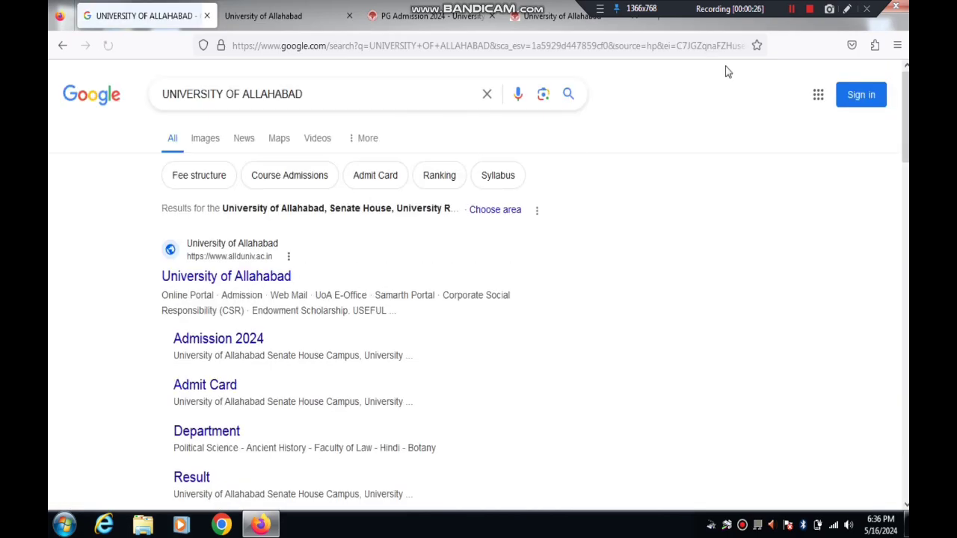
Step: Open the official allduniv.ac.in result from the search listing
click(847, 9)
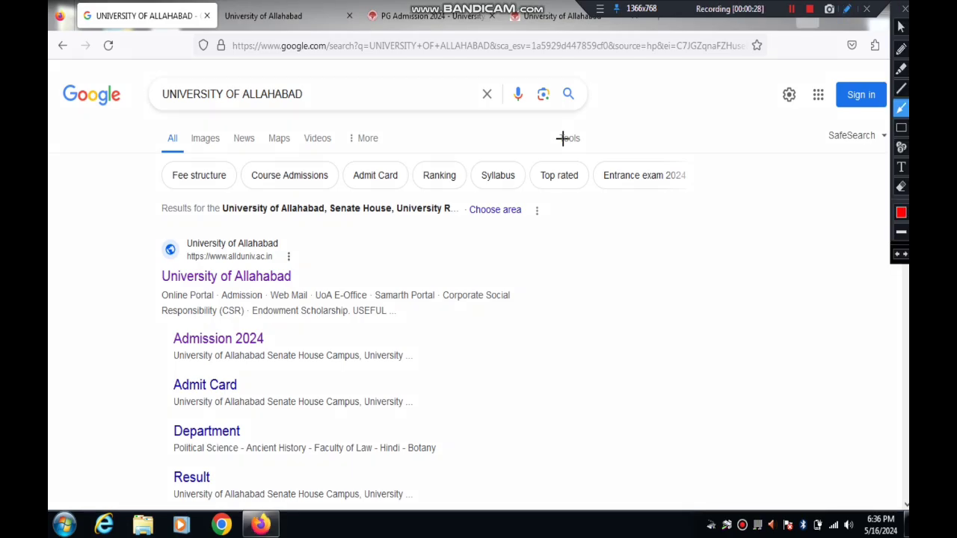
mouse_move(436, 230)
mouse_down()
mouse_move(289, 243)
mouse_move(274, 276)
mouse_up()
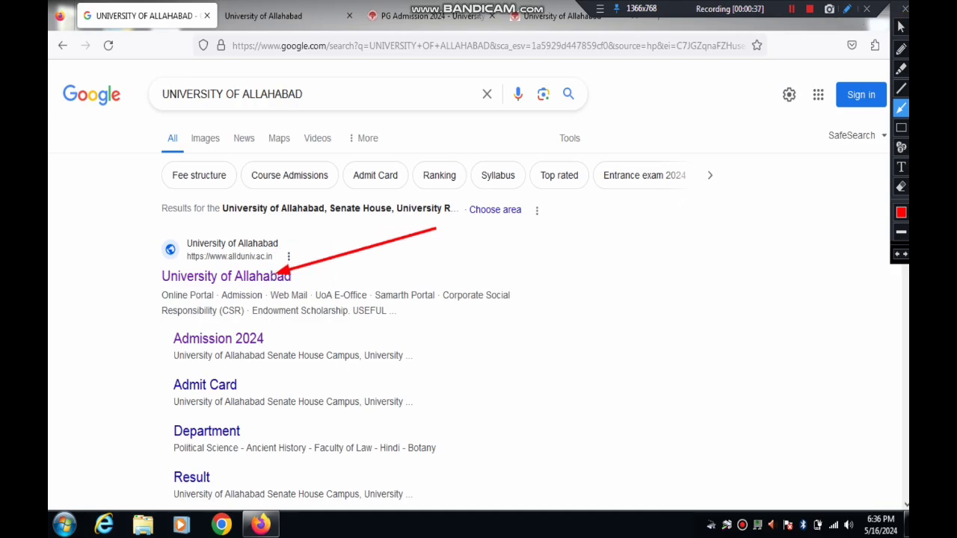
click(904, 10)
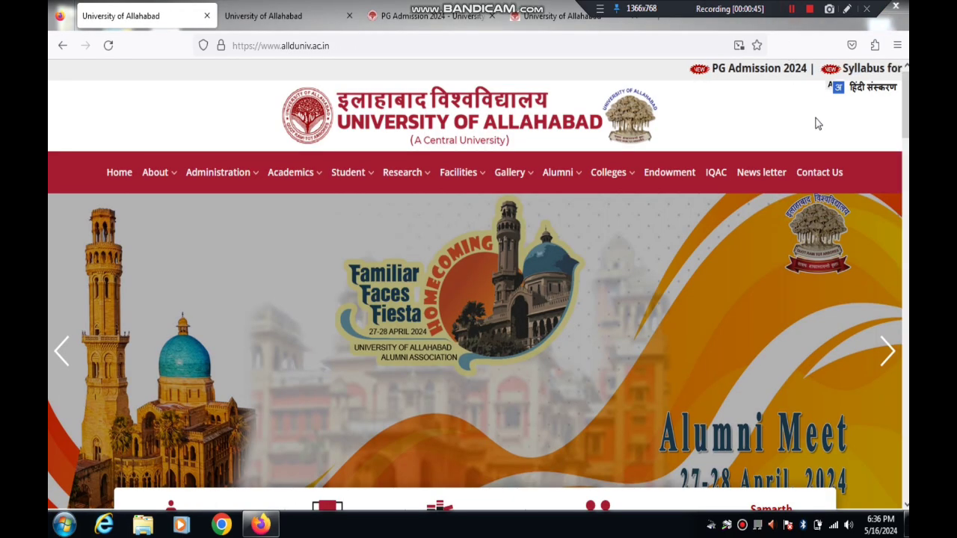
Step: Scroll to the Online Portal section and open the Admission 2024 page
click(847, 9)
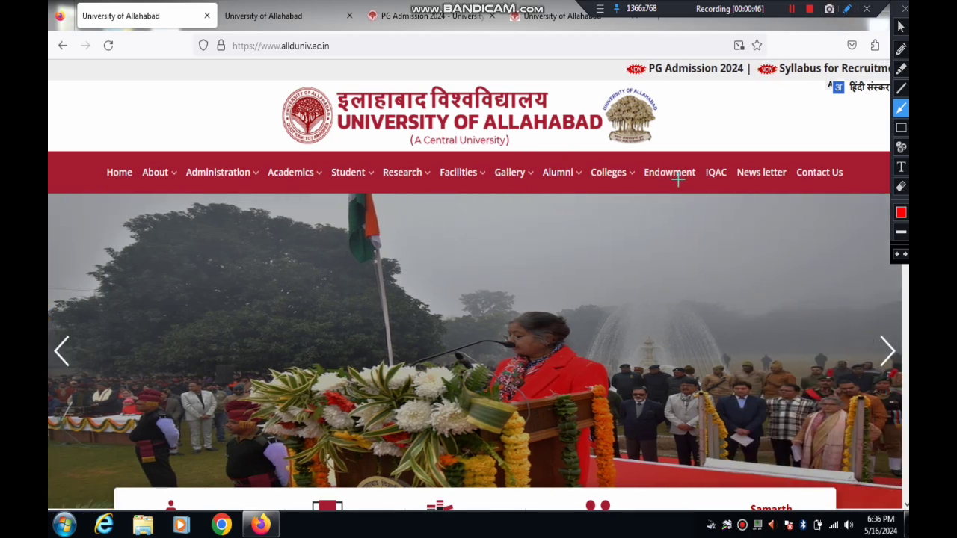
mouse_move(679, 178)
mouse_down()
mouse_move(598, 69)
mouse_move(534, 70)
mouse_up()
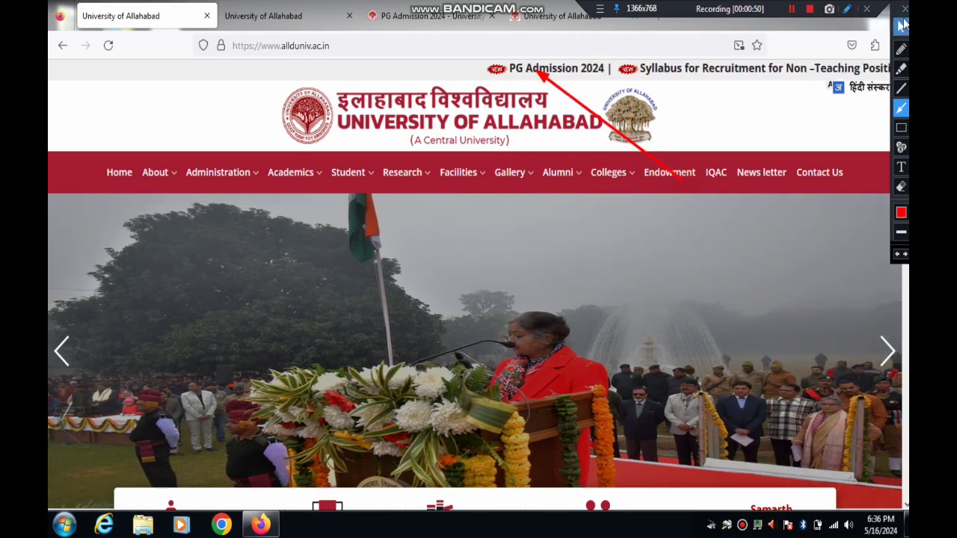
click(904, 9)
scroll(479, 299, down, 15)
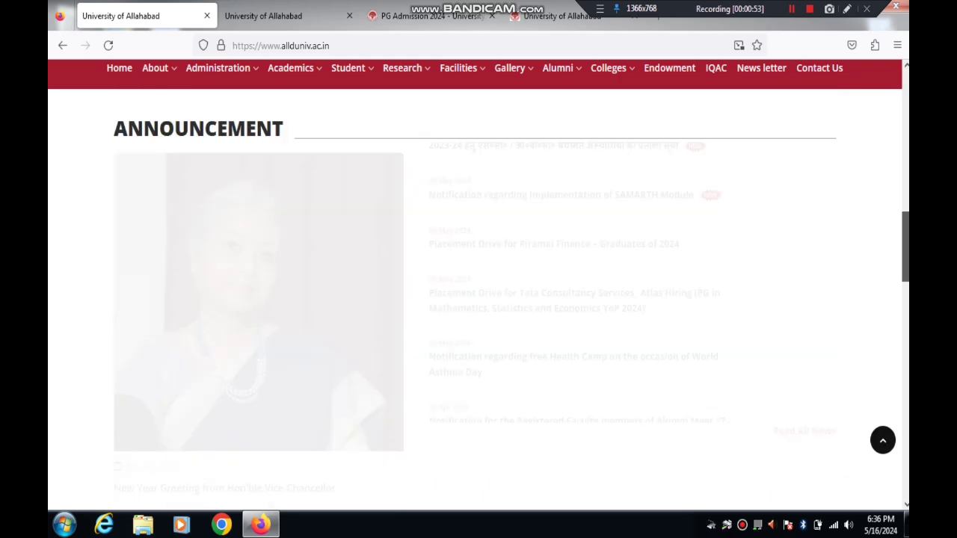
scroll(478, 299, down, 3)
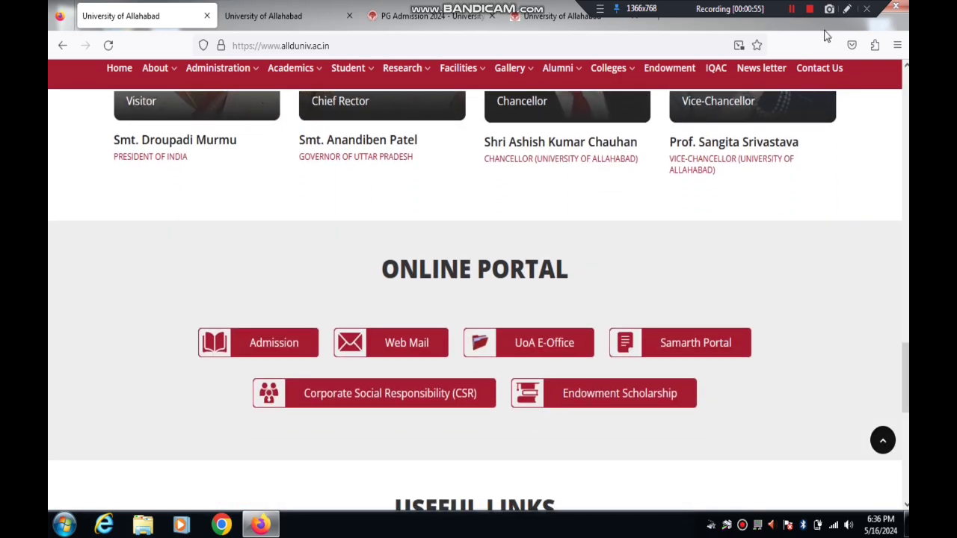
click(847, 10)
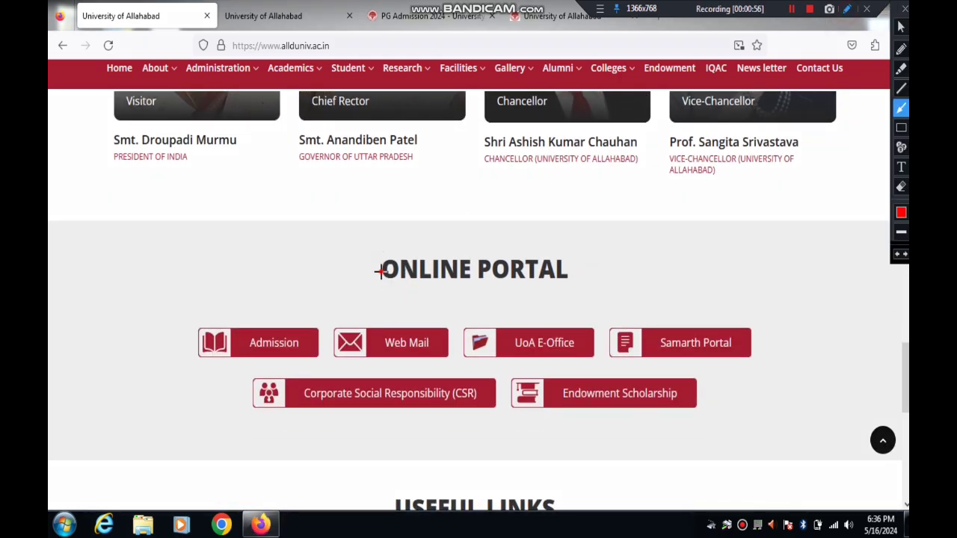
drag(380, 272, 277, 343)
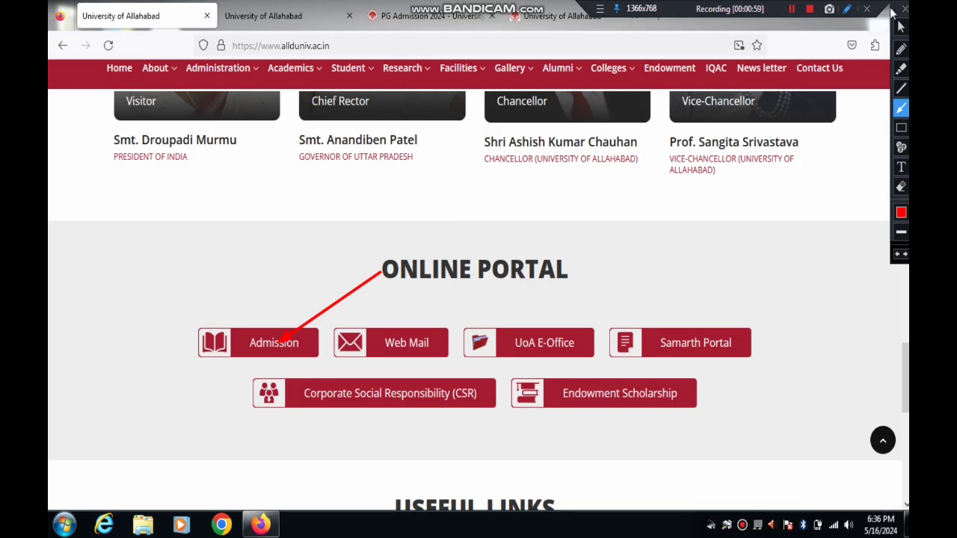
click(904, 9)
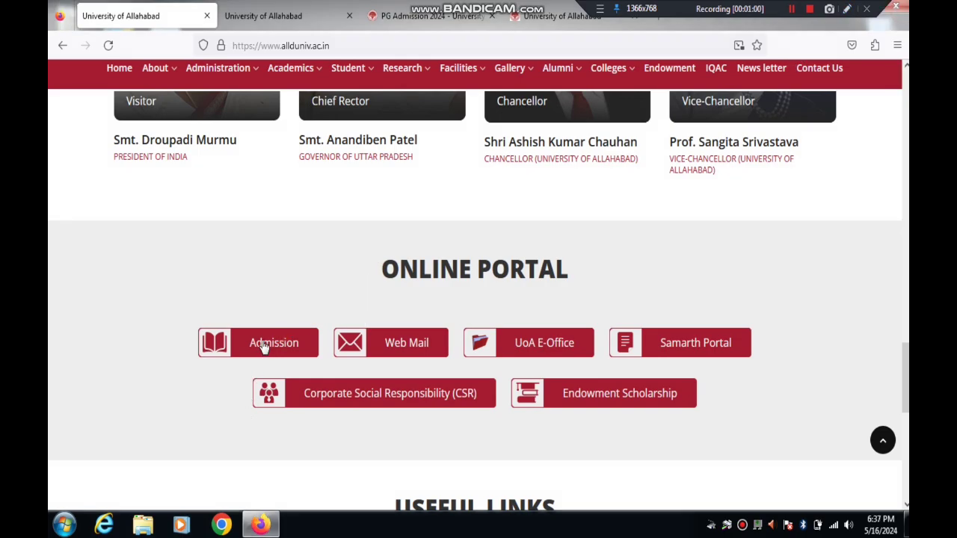
click(263, 346)
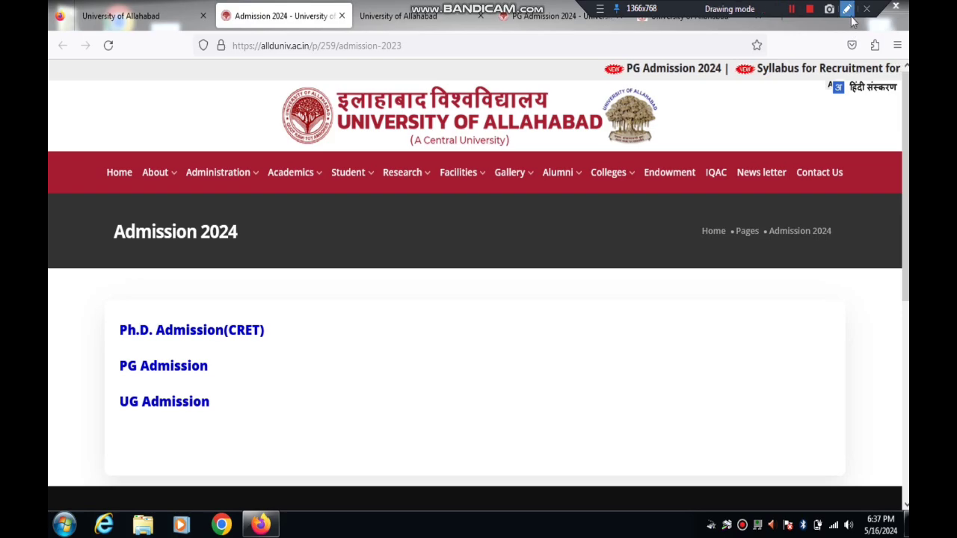
Step: Open the PG Admission 2024 page
click(848, 9)
drag(361, 335, 209, 368)
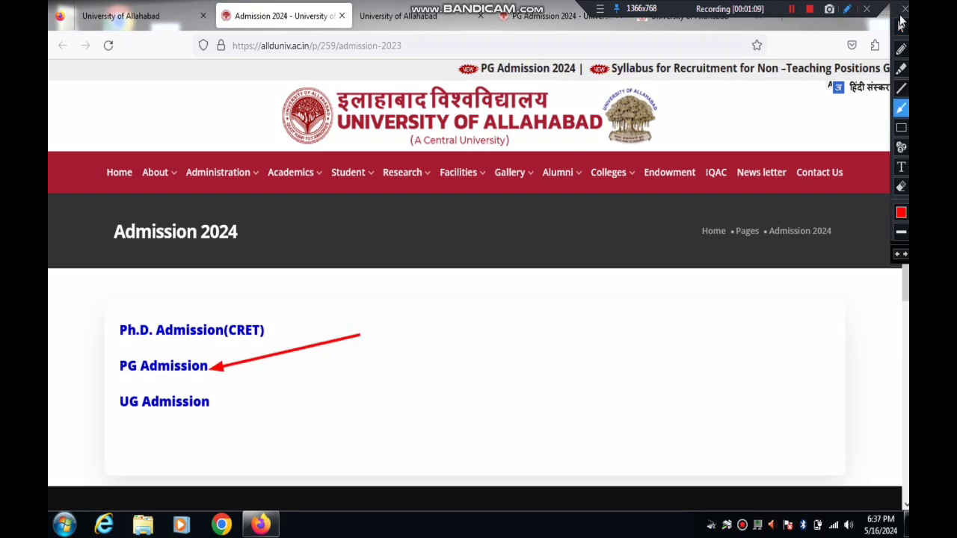
click(905, 8)
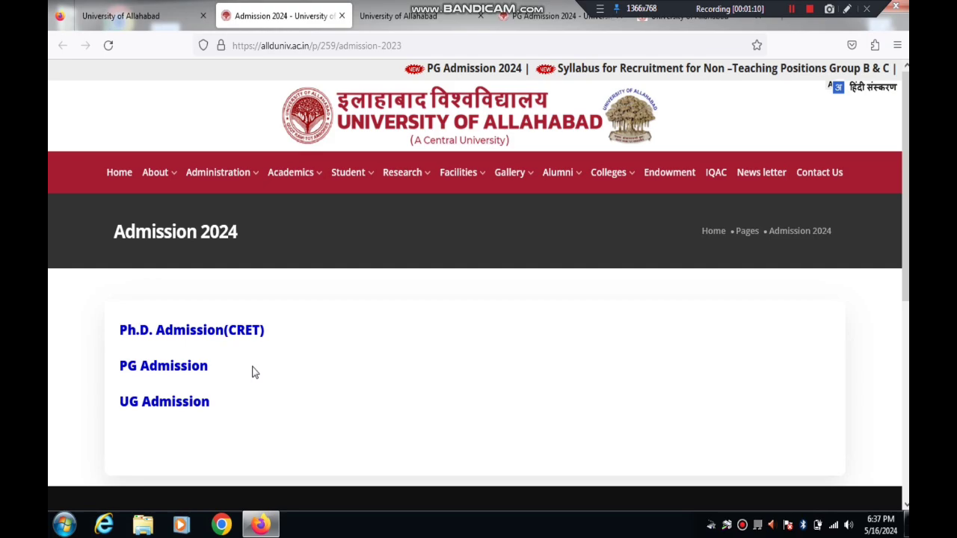
click(190, 371)
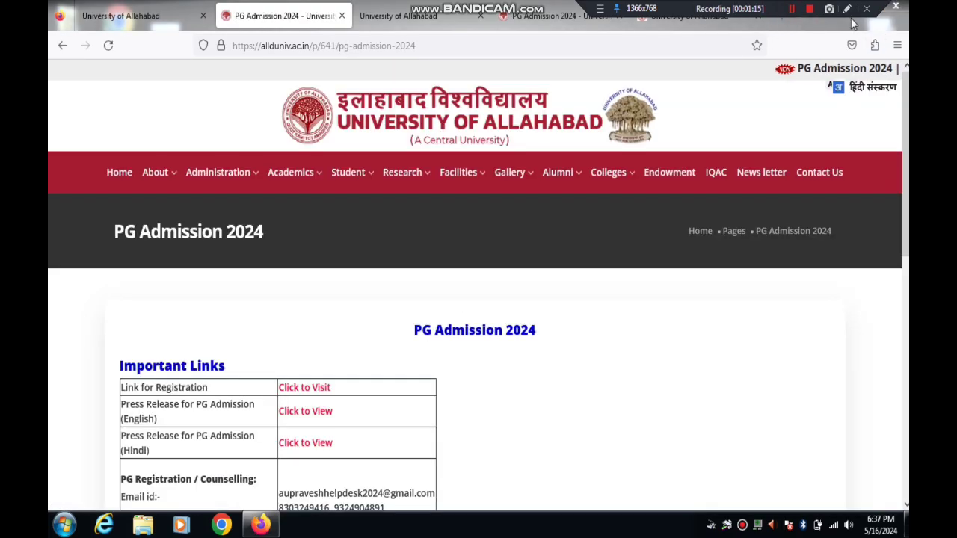
Step: Follow 'Click to Visit' for the registration link to reach aupravesh2024.cbtexam.in
click(847, 9)
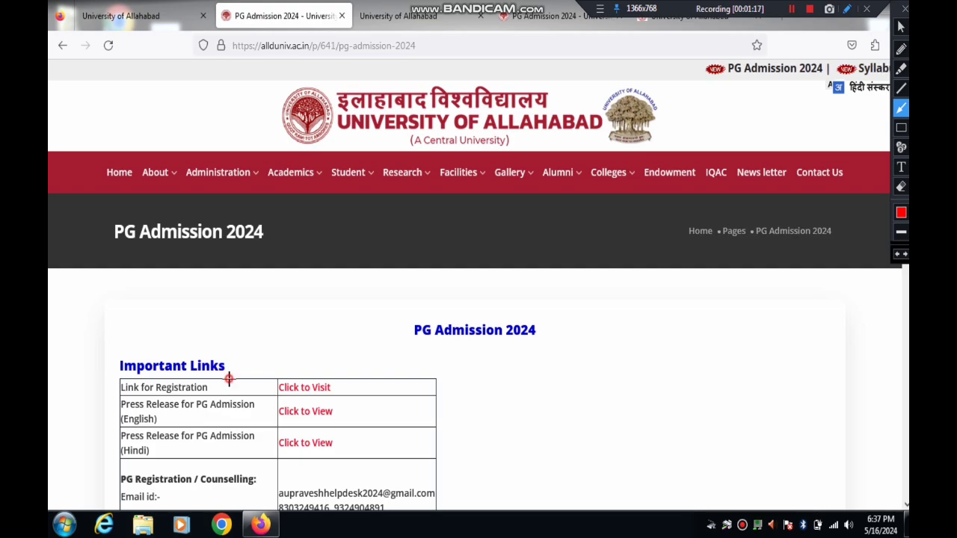
drag(228, 380, 284, 385)
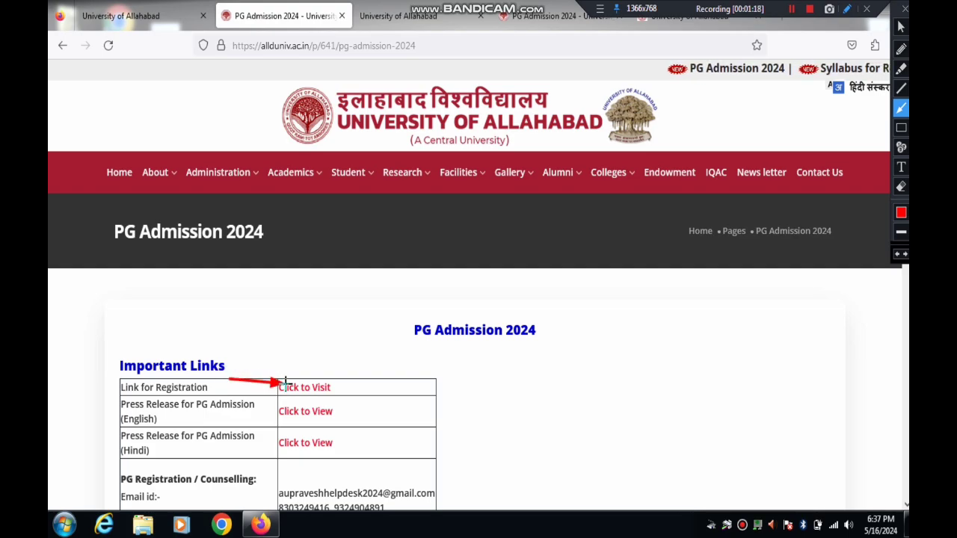
click(847, 9)
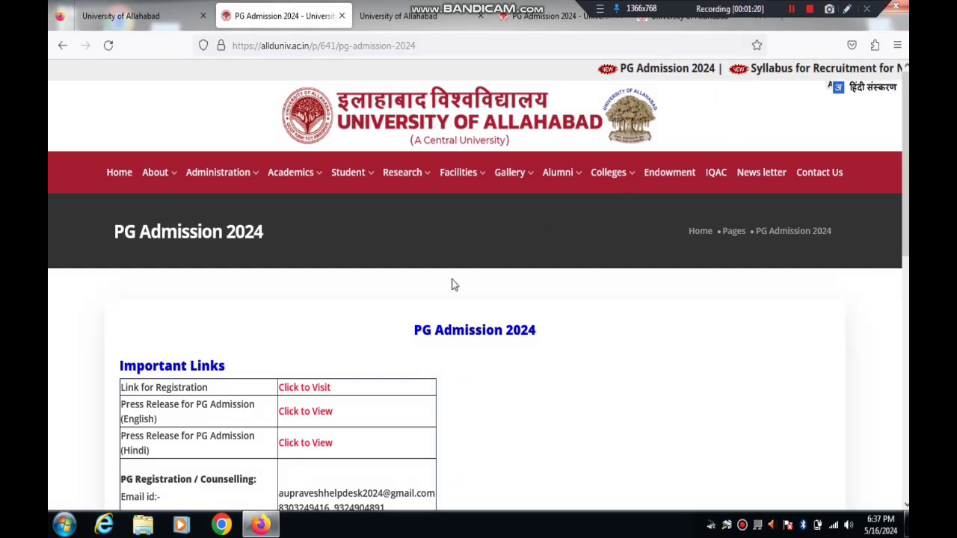
click(305, 388)
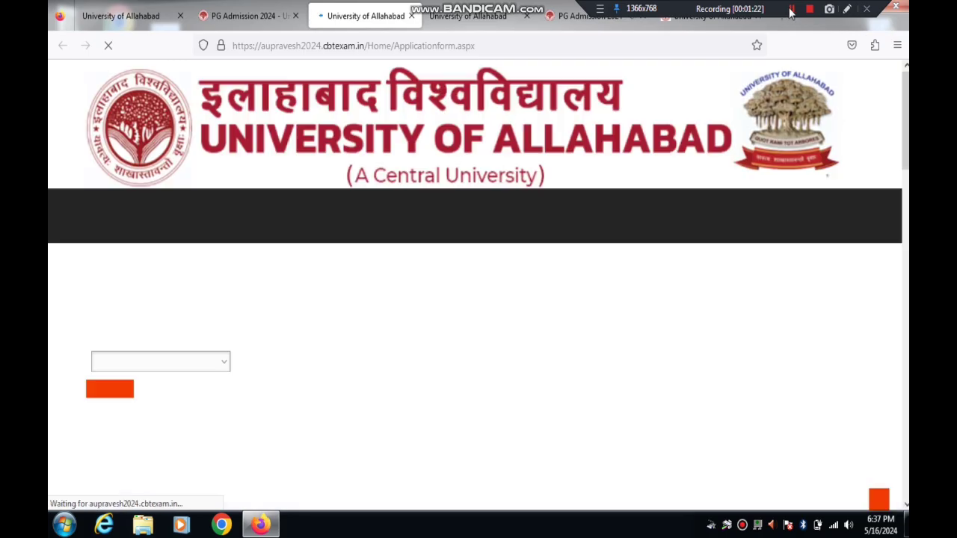
Step: Select the 'LLB Three Year course' application form and proceed to its entrance page
click(848, 9)
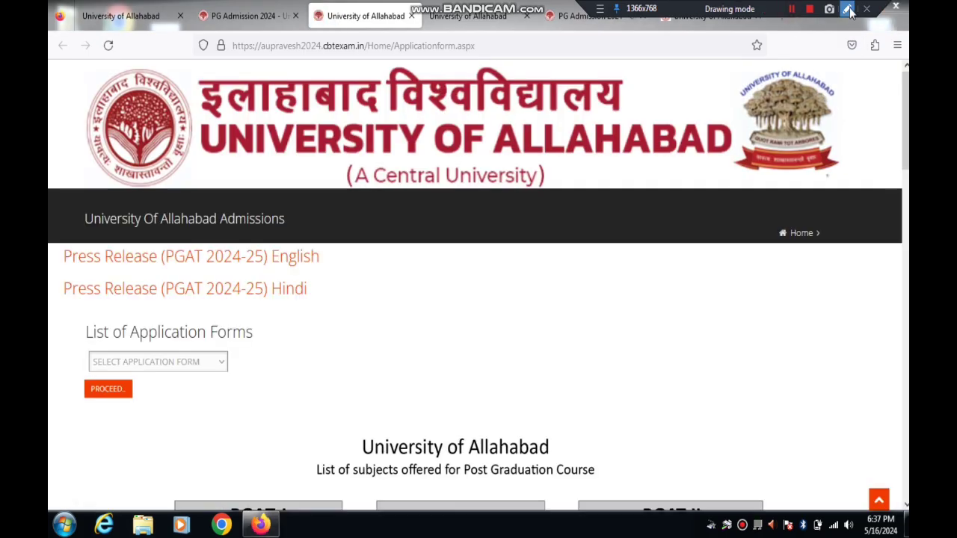
drag(152, 327, 191, 358)
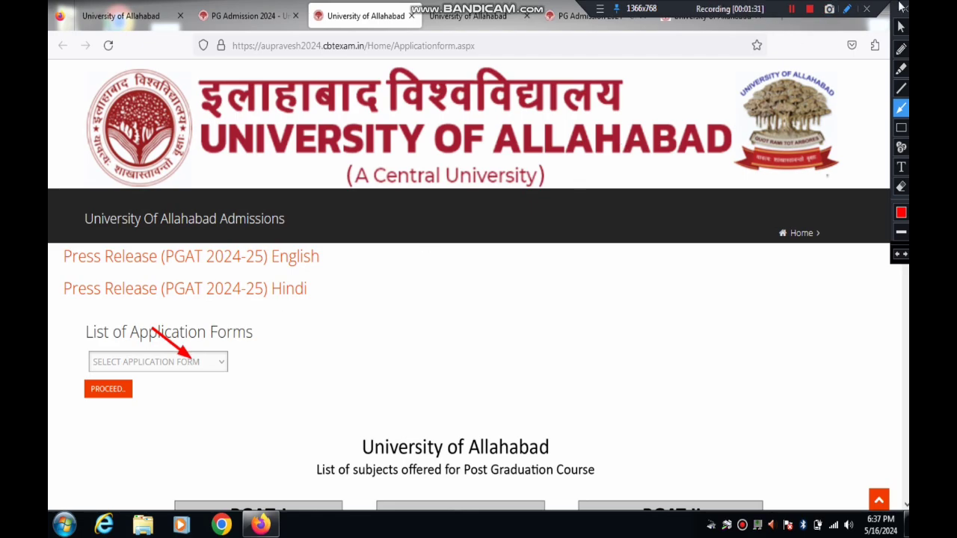
click(904, 8)
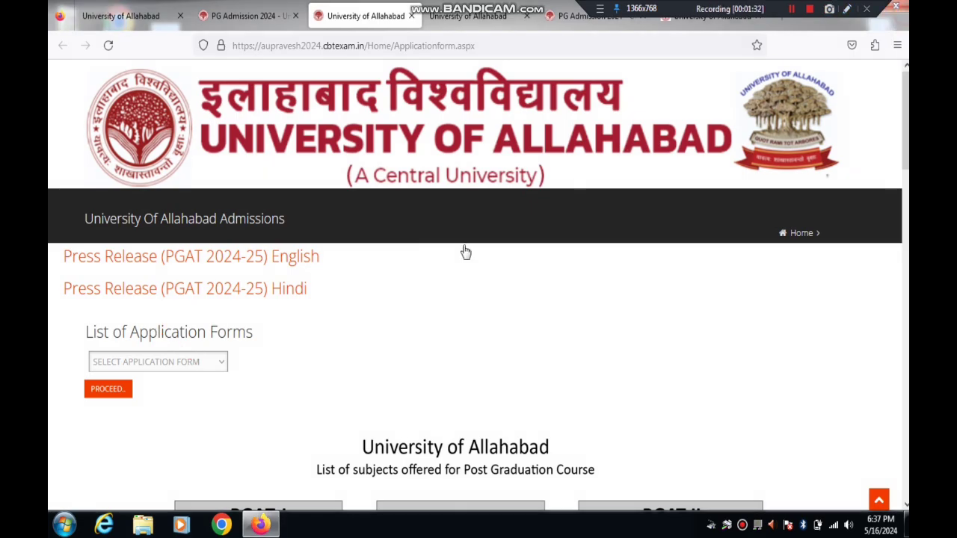
click(211, 369)
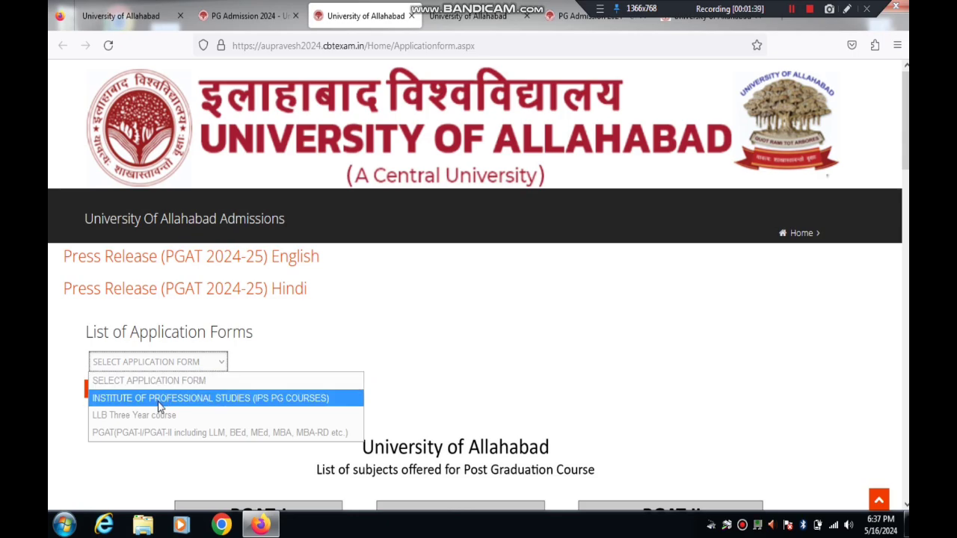
click(137, 417)
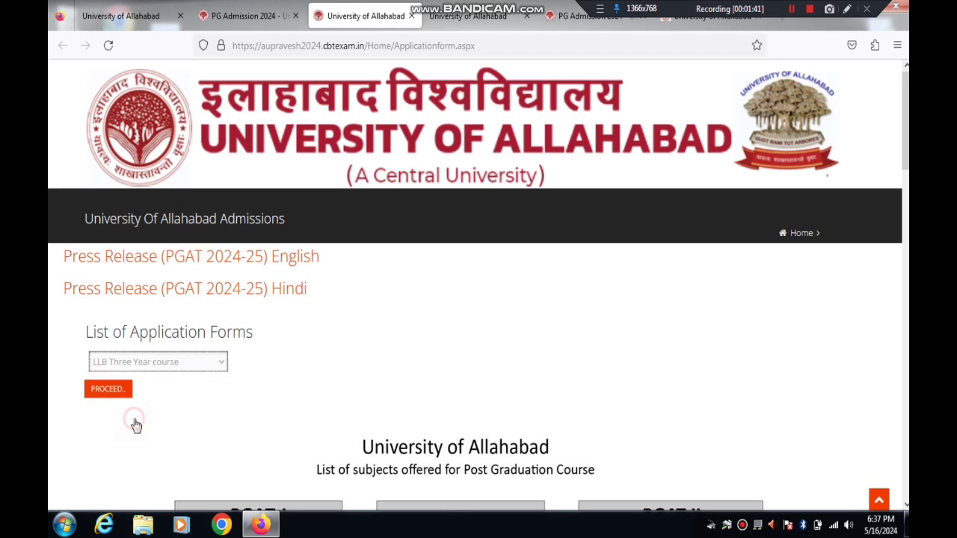
click(108, 390)
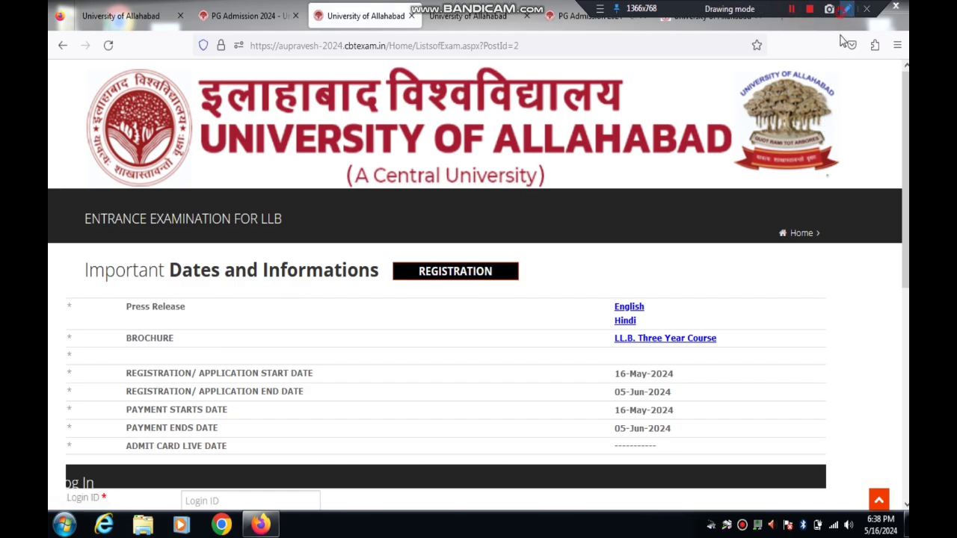
Step: Scroll down the LLB entrance page and open the REGISTRATION form
drag(631, 186, 753, 80)
click(847, 9)
drag(614, 199, 501, 249)
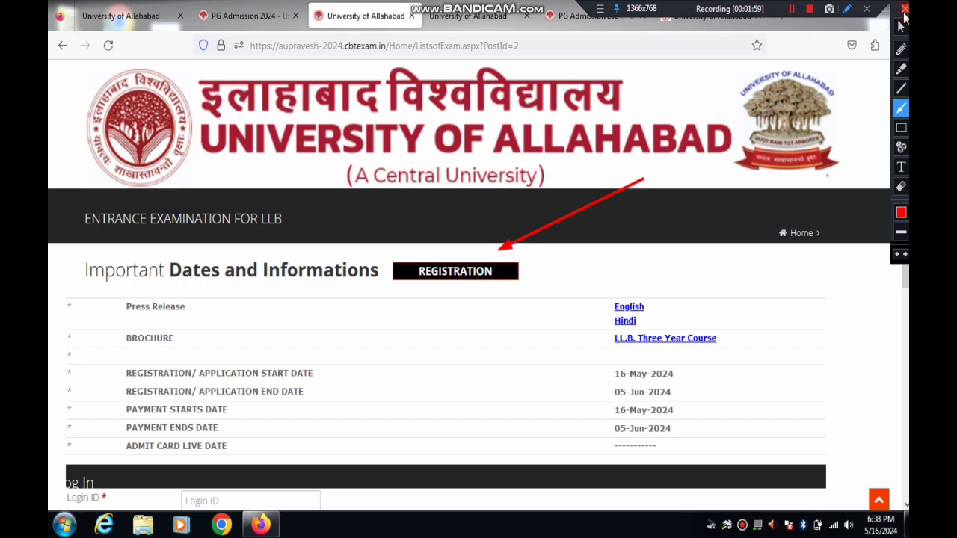
click(906, 8)
scroll(903, 120, down, 3)
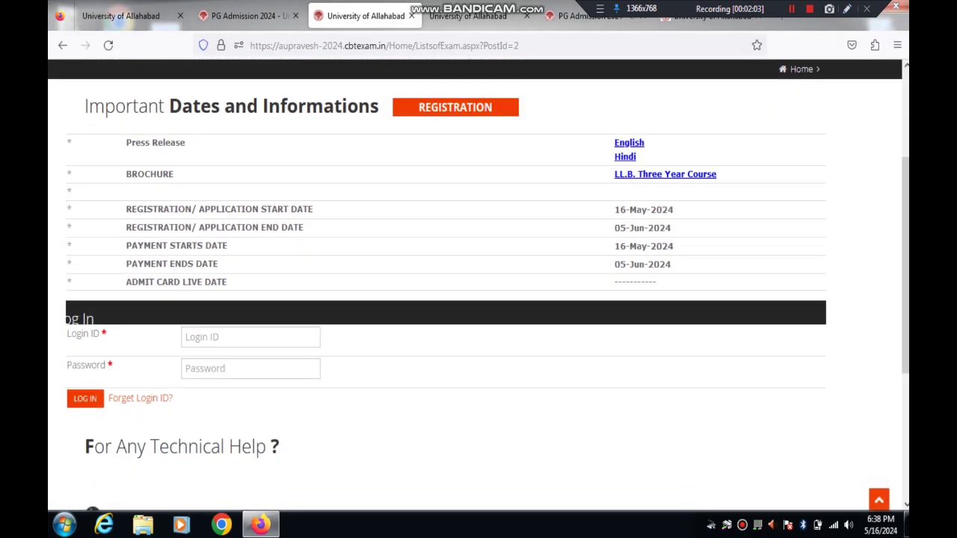
click(847, 8)
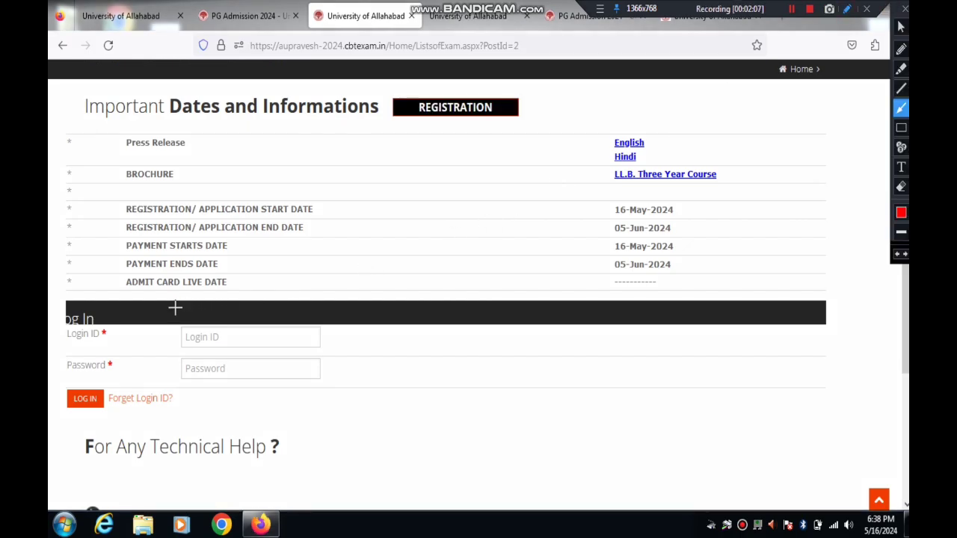
drag(125, 293, 193, 336)
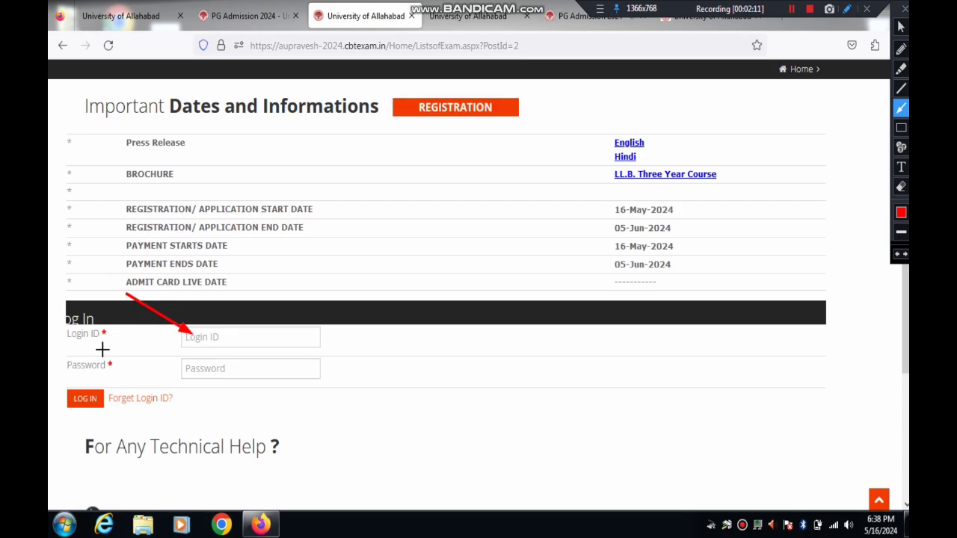
drag(102, 349, 187, 365)
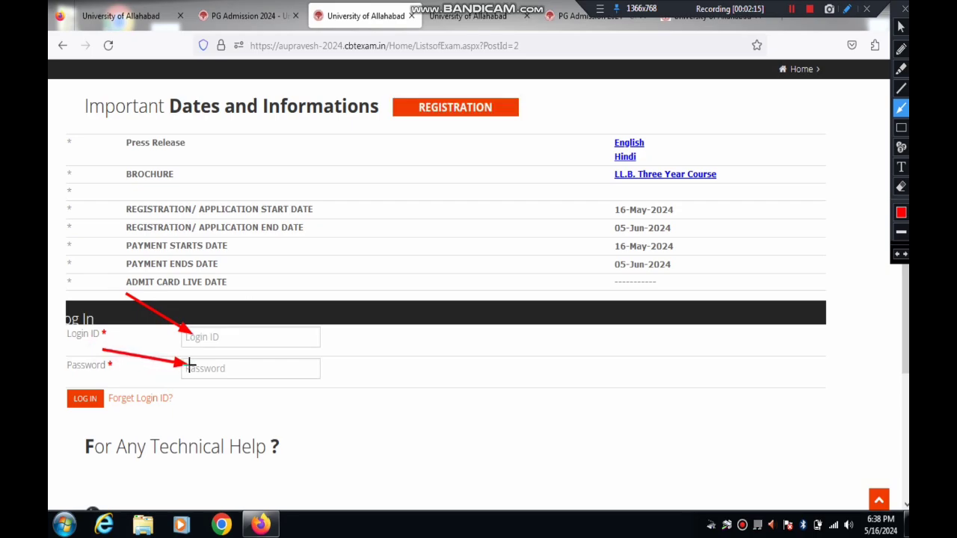
mouse_move(567, 232)
mouse_down()
mouse_move(504, 173)
mouse_move(467, 116)
mouse_up()
click(905, 9)
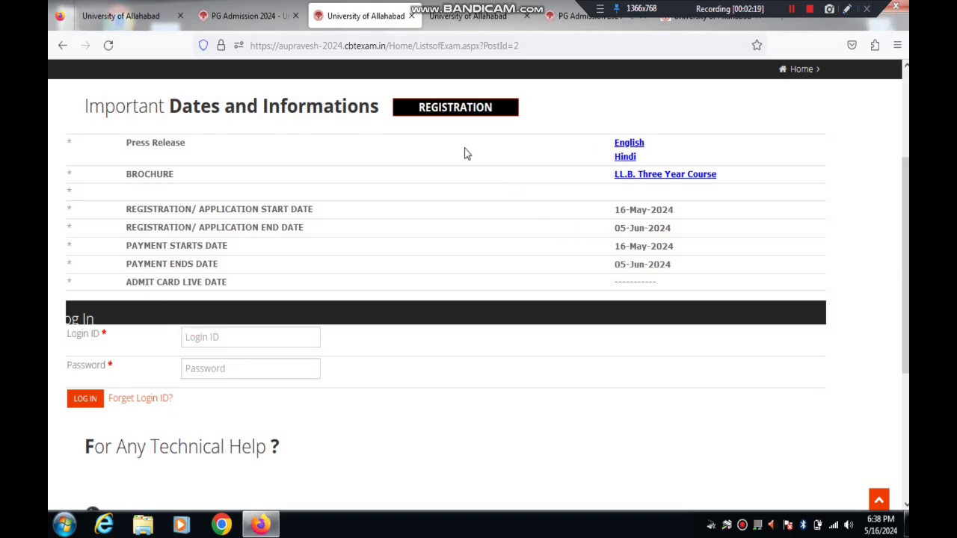
click(462, 109)
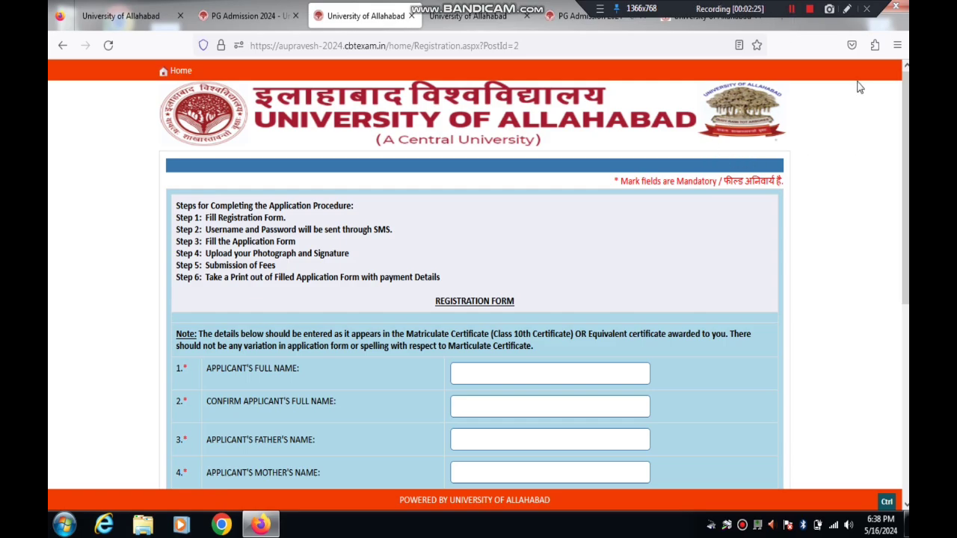
Step: Enter the applicant's full name and its confirmation from autocomplete suggestions
click(846, 9)
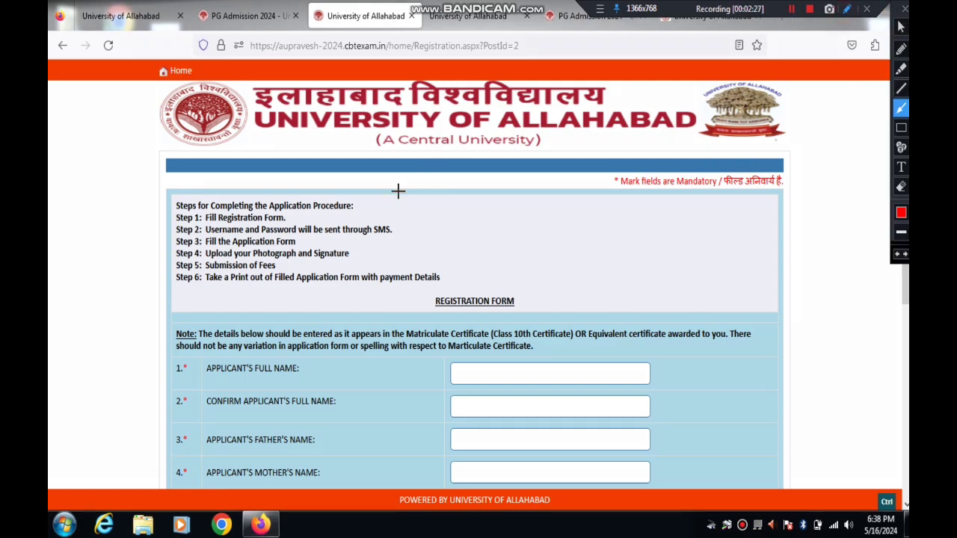
mouse_move(397, 192)
mouse_down()
mouse_move(273, 214)
mouse_move(326, 229)
mouse_move(277, 236)
mouse_move(317, 240)
mouse_move(315, 253)
mouse_move(251, 266)
mouse_move(313, 266)
mouse_up()
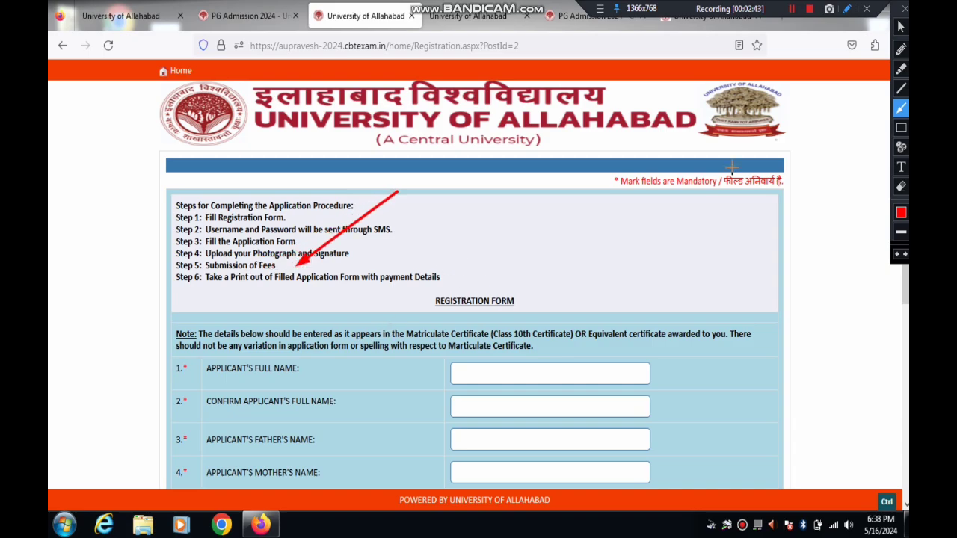
click(904, 8)
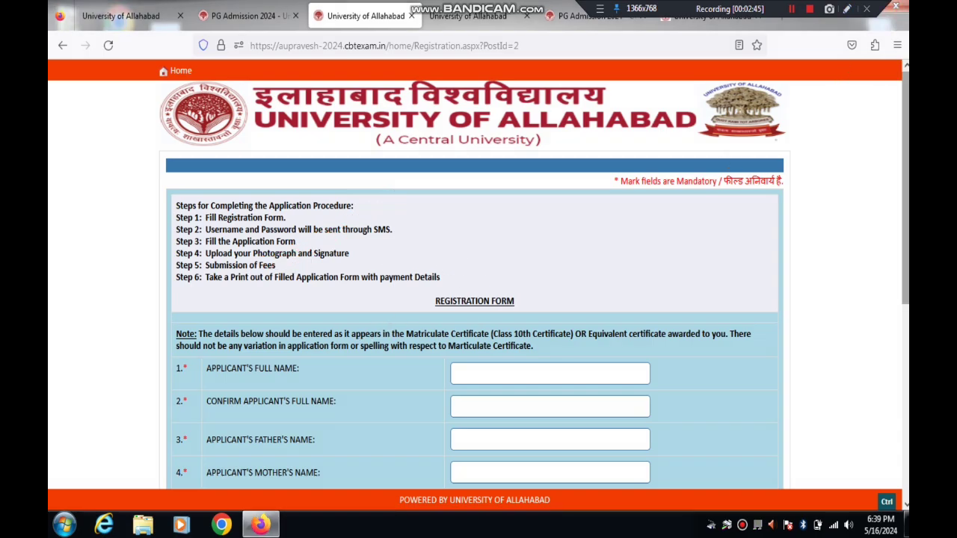
scroll(478, 299, down, 2)
scroll(506, 230, down, 2)
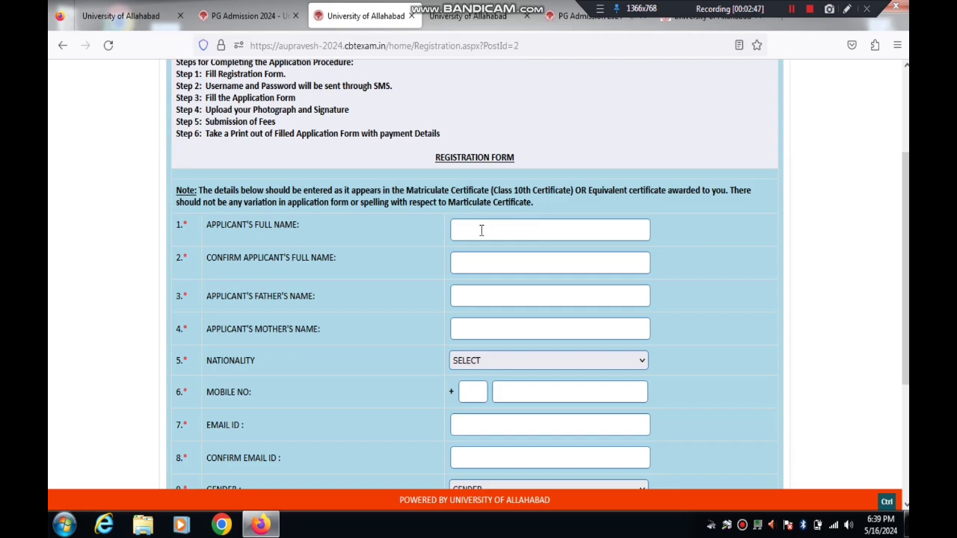
click(481, 231)
text(VIMLE)
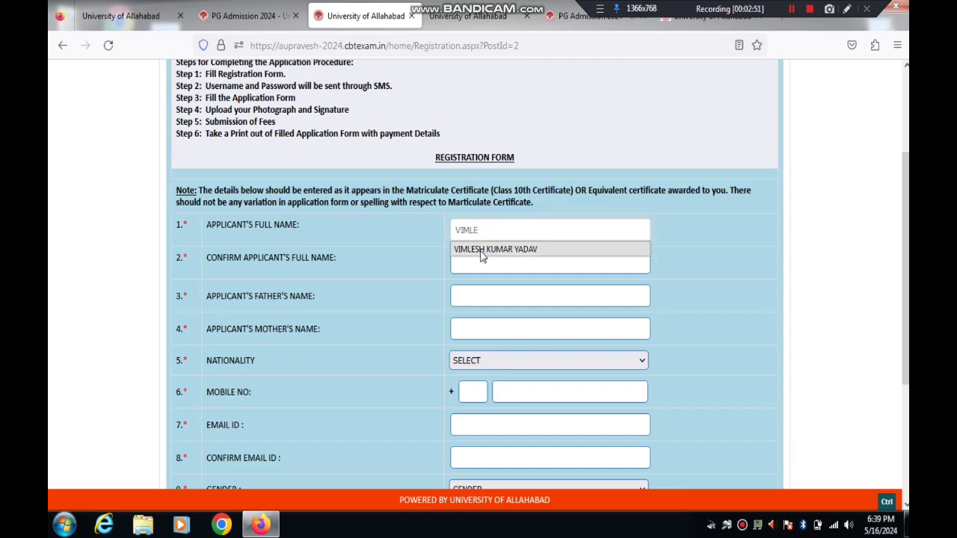
click(483, 251)
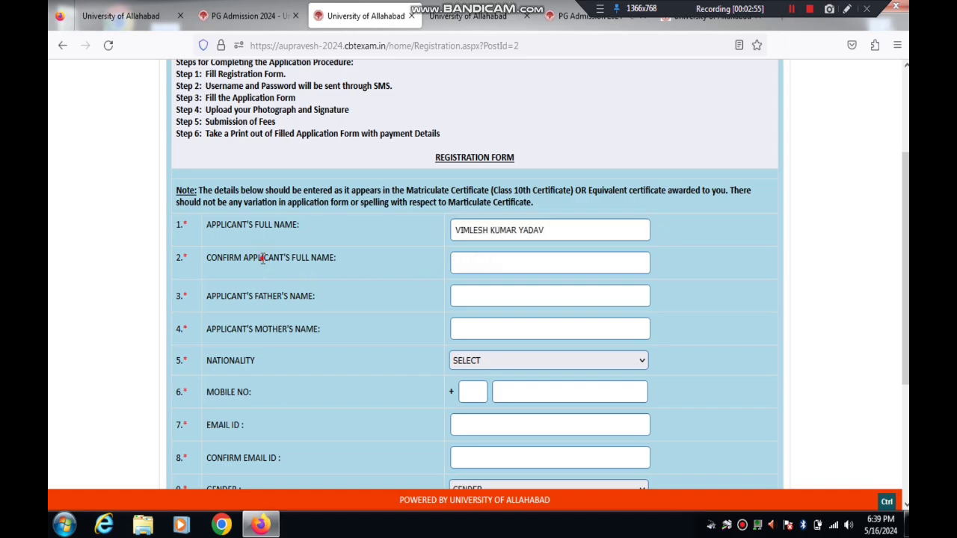
drag(261, 257, 319, 255)
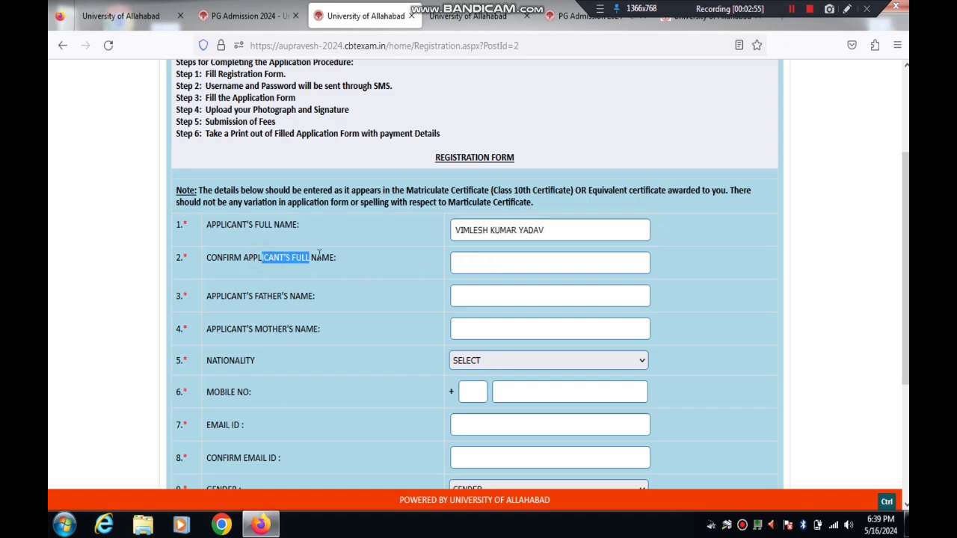
click(496, 265)
click(496, 265)
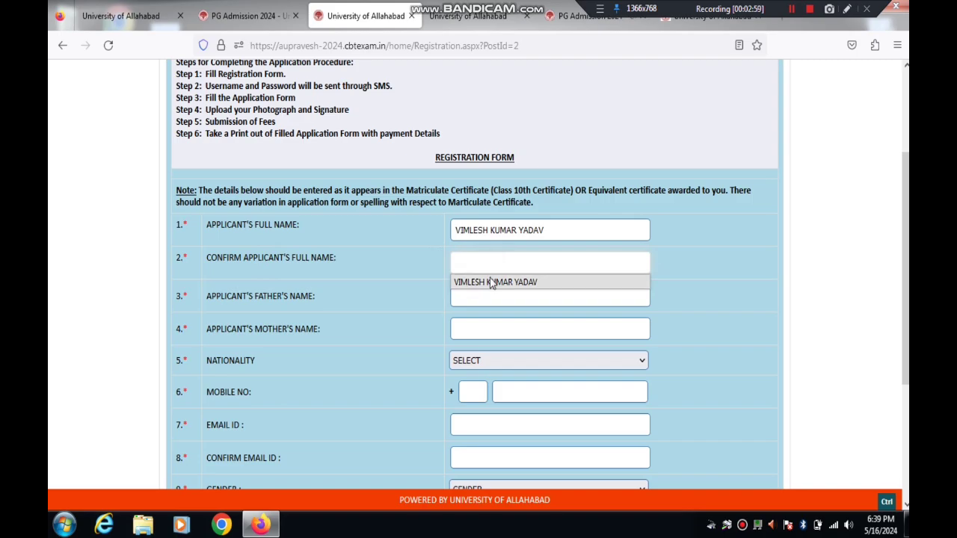
click(490, 283)
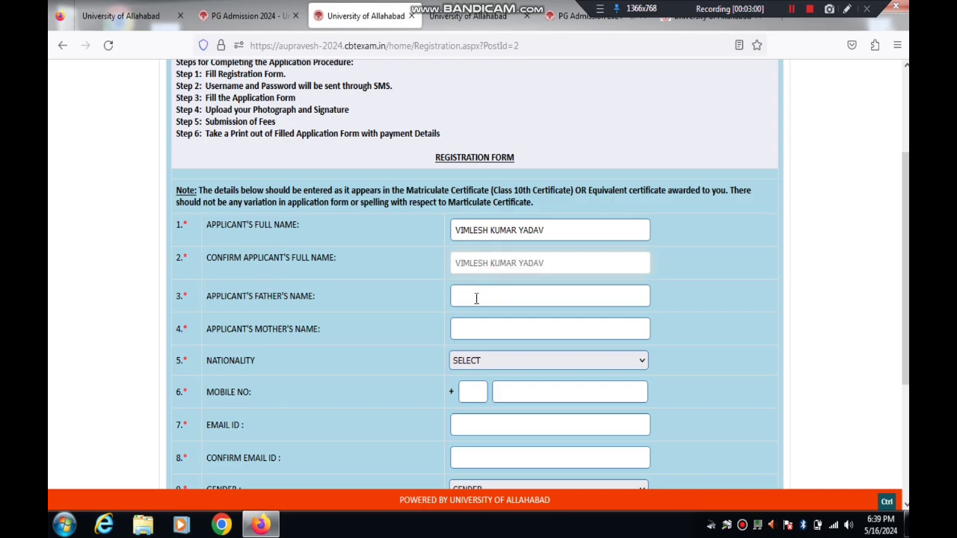
Step: Fill the father's and mother's names from saved suggestions
click(476, 299)
click(476, 298)
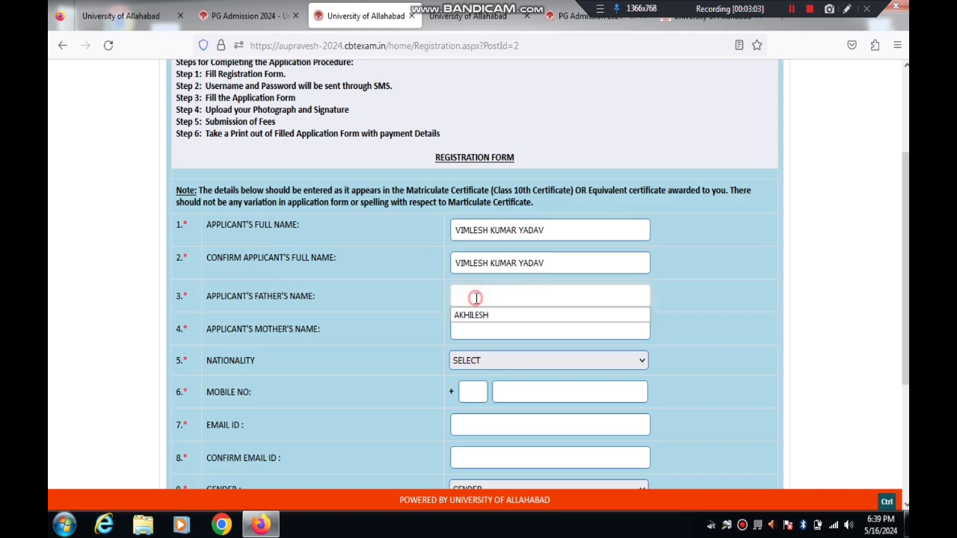
click(474, 316)
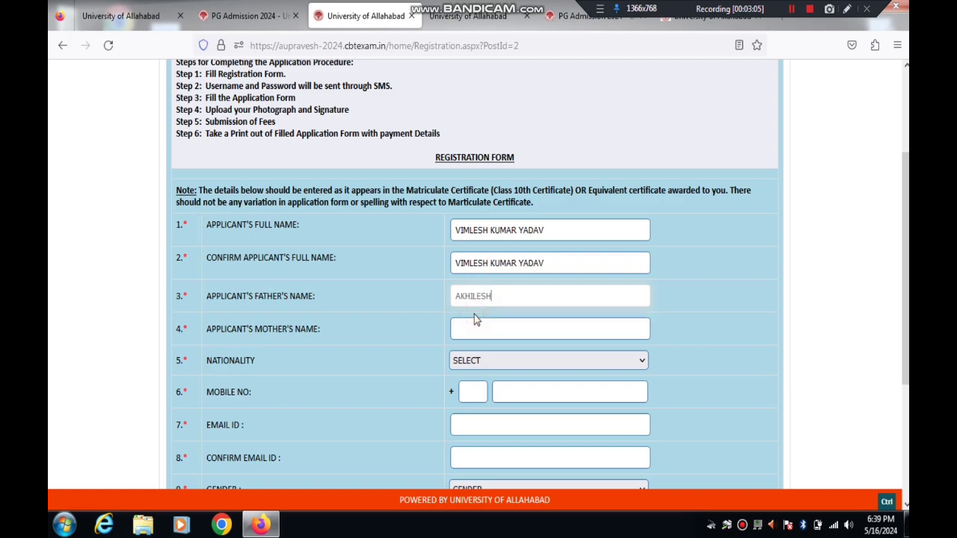
click(466, 328)
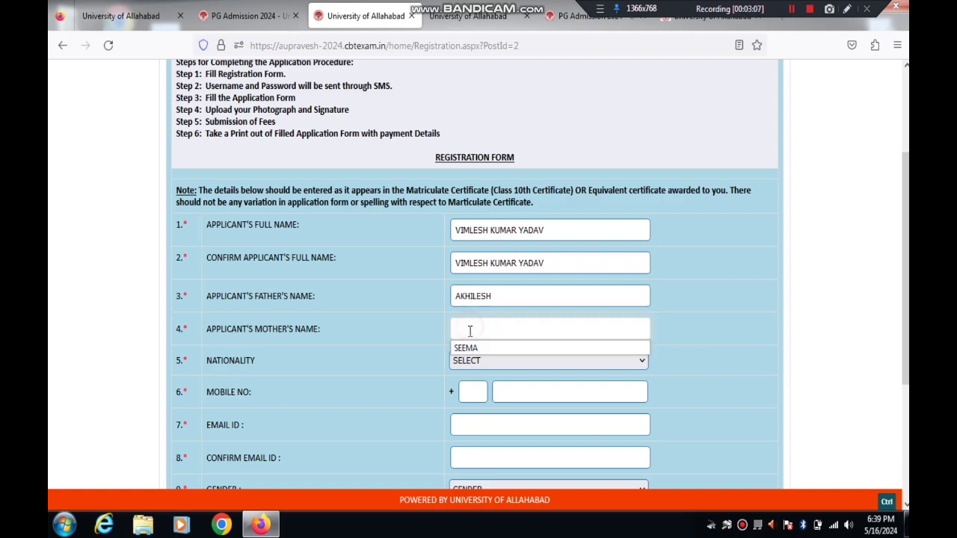
click(473, 348)
Step: Set nationality to INDIAN and place the cursor in the Mobile No field
click(491, 361)
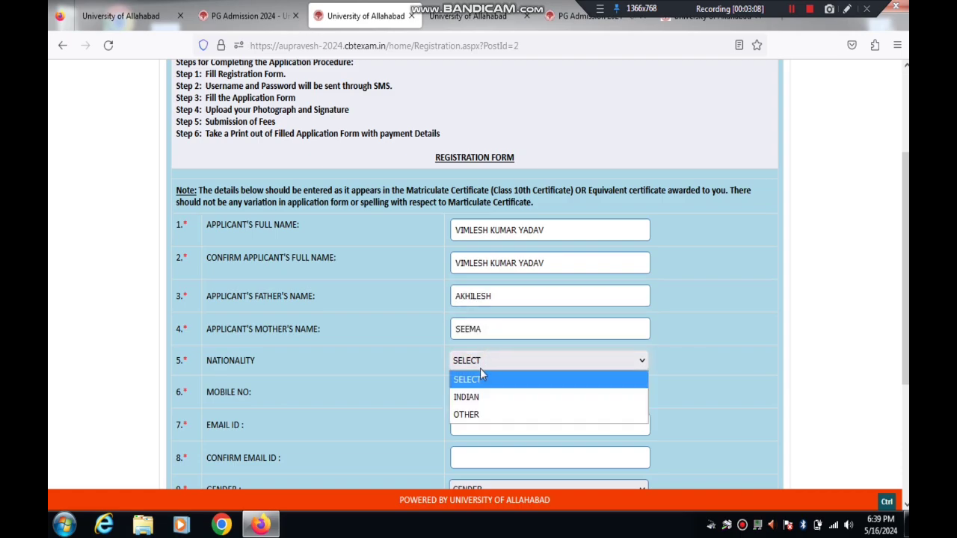
click(477, 398)
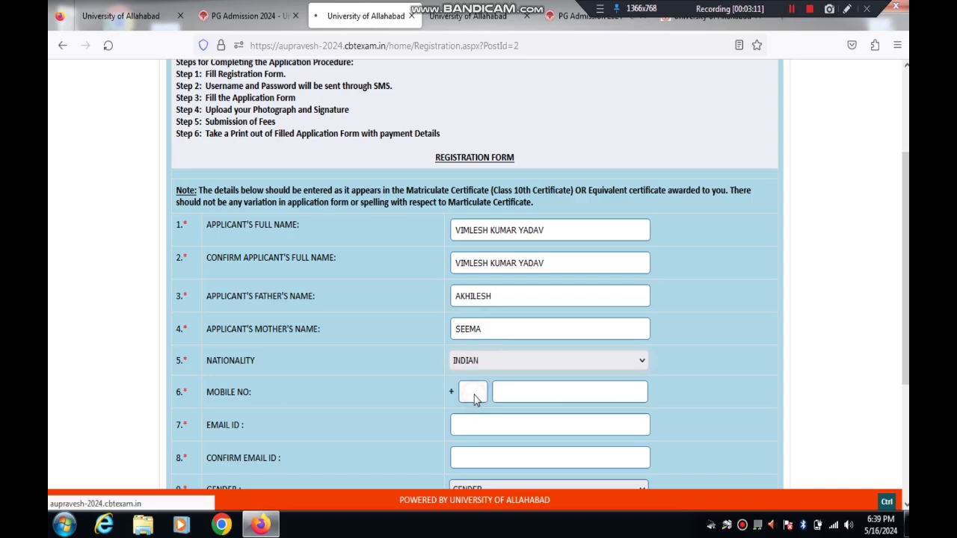
scroll(860, 163, down, 3)
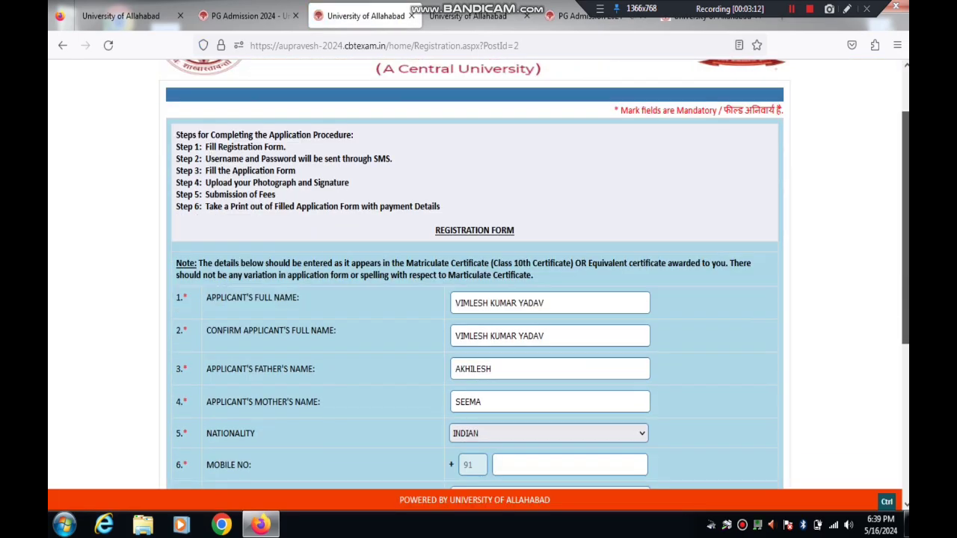
click(525, 314)
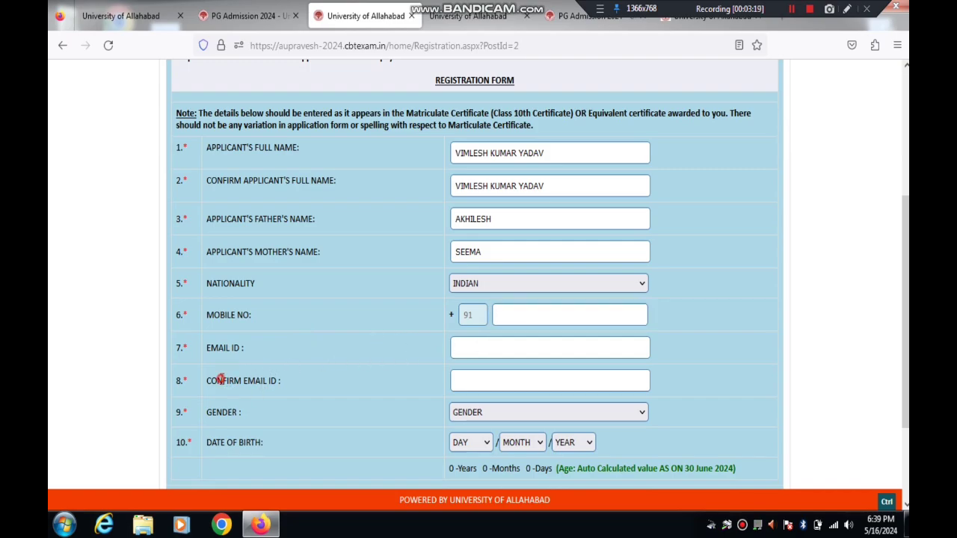
Step: Set gender to MALE and date of birth to day 01, month JAN
drag(222, 382, 339, 382)
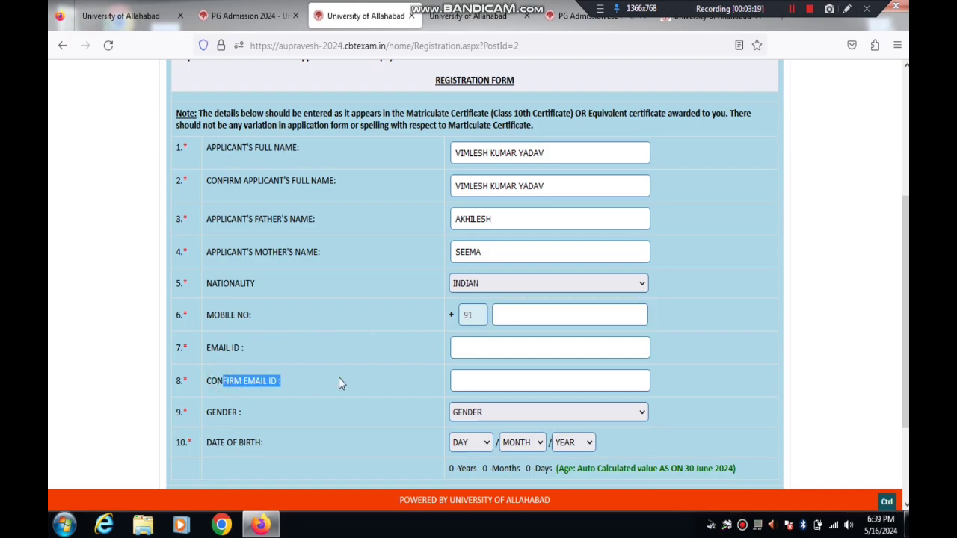
click(478, 417)
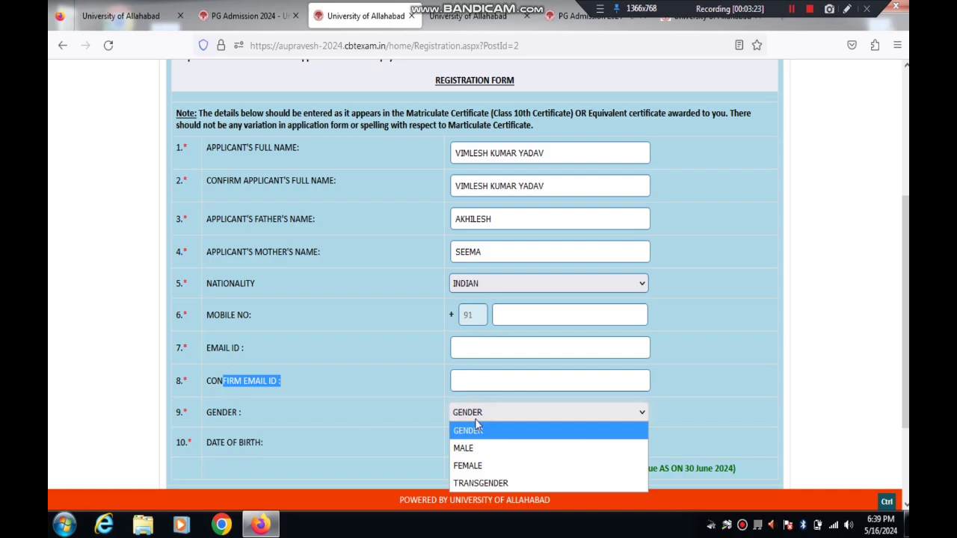
click(464, 448)
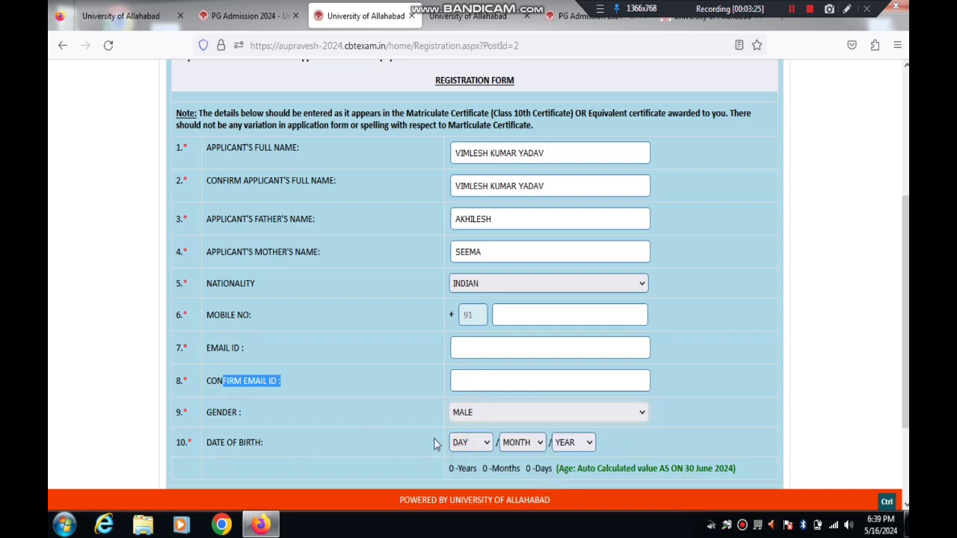
click(478, 442)
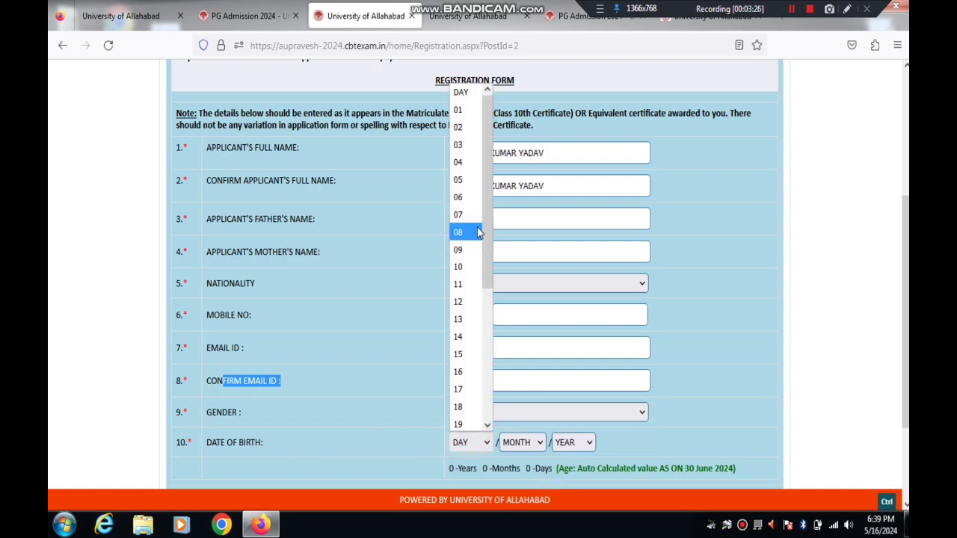
click(454, 111)
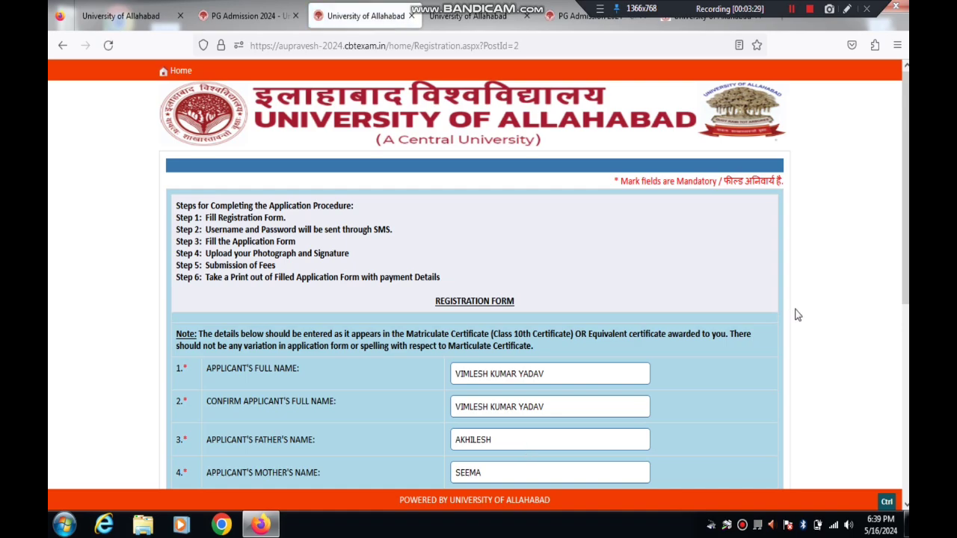
scroll(797, 316, down, 3)
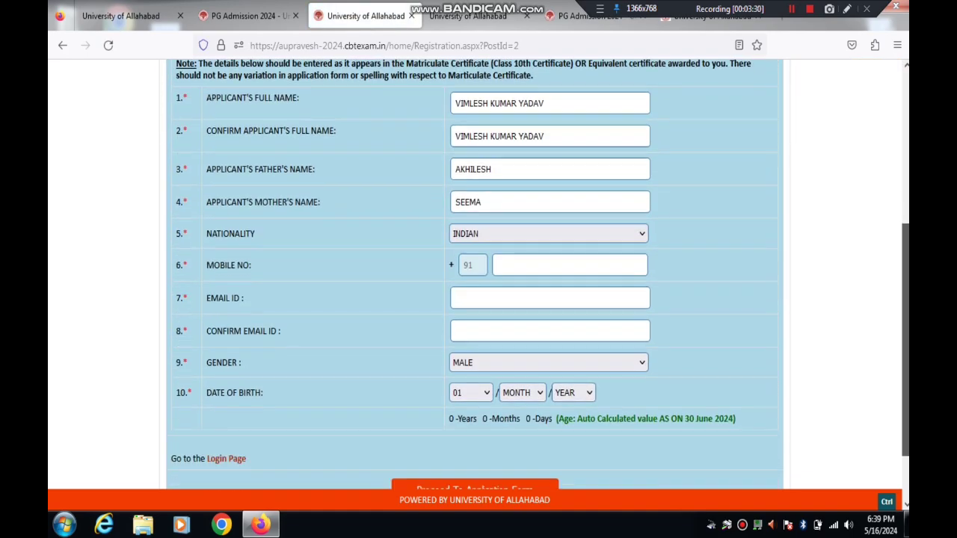
click(517, 374)
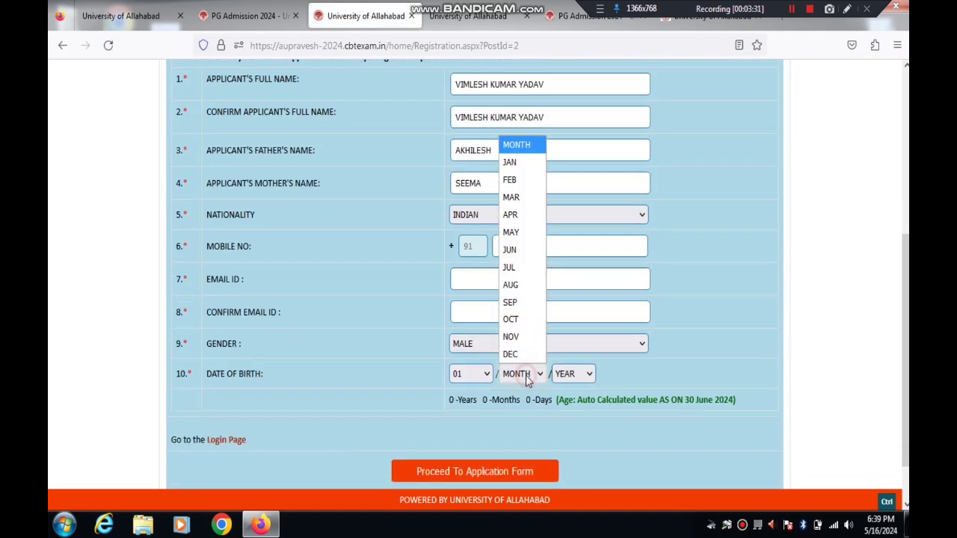
click(516, 163)
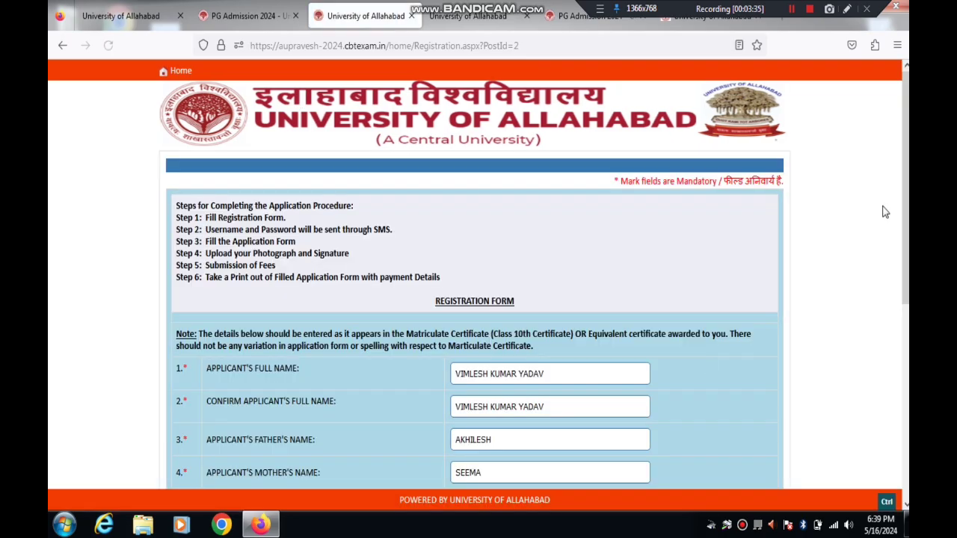
Step: Close the birth-year list and submit the registration, reaching the login credentials page
drag(906, 212, 906, 408)
click(567, 318)
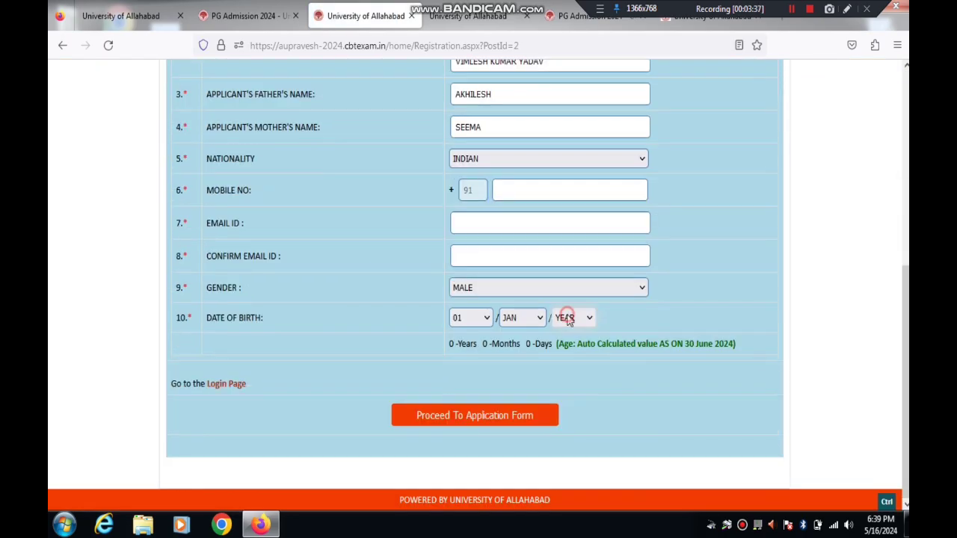
click(567, 318)
click(618, 401)
click(792, 9)
click(793, 9)
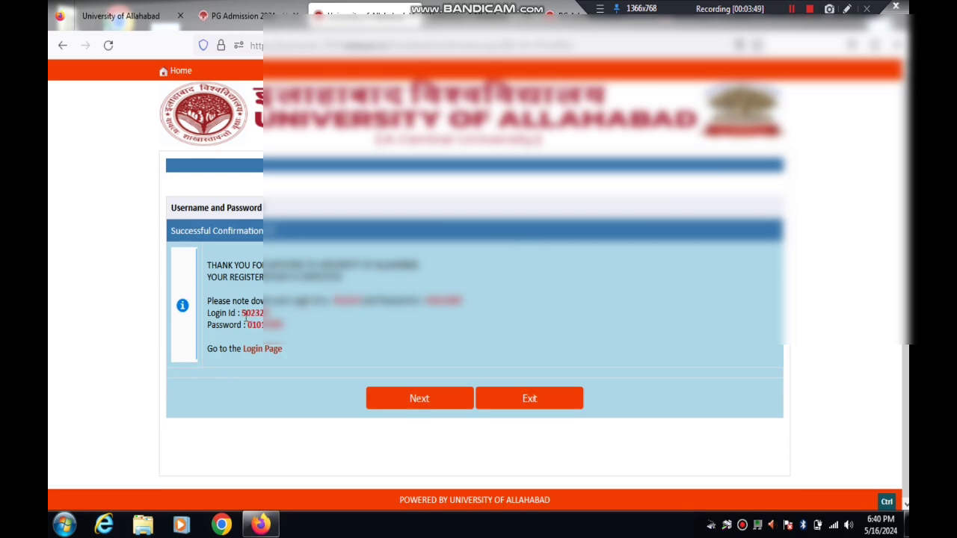
Step: Copy the new login ID and continue to the Personal Details form
drag(241, 315, 269, 315)
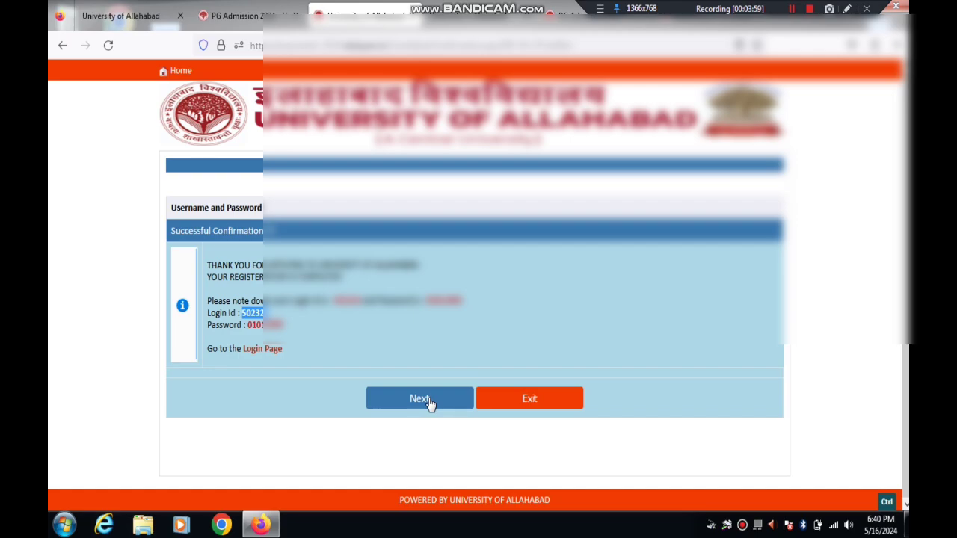
click(430, 402)
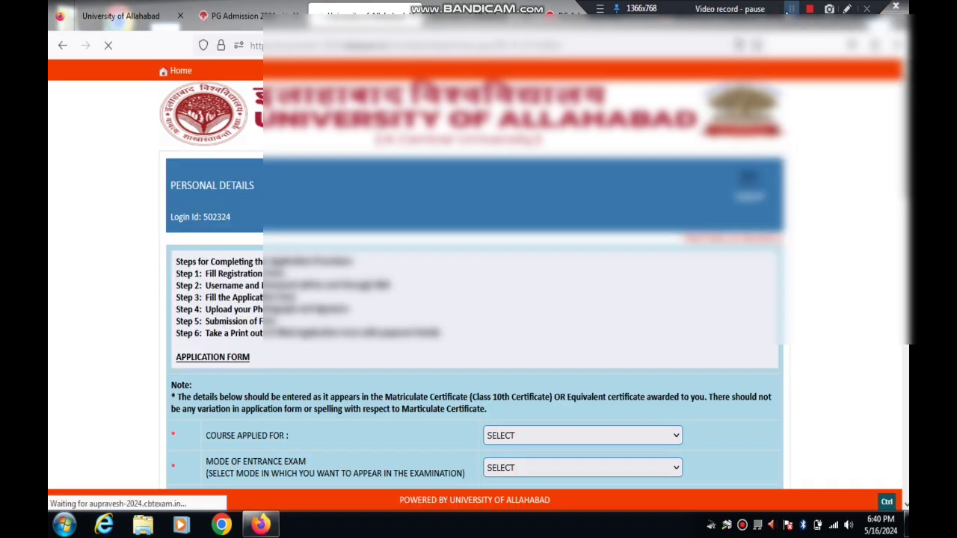
Step: Choose LLB (Hons.) as the course and OFFLINE(OMR Based) as the entrance exam mode
scroll(478, 299, down, 3)
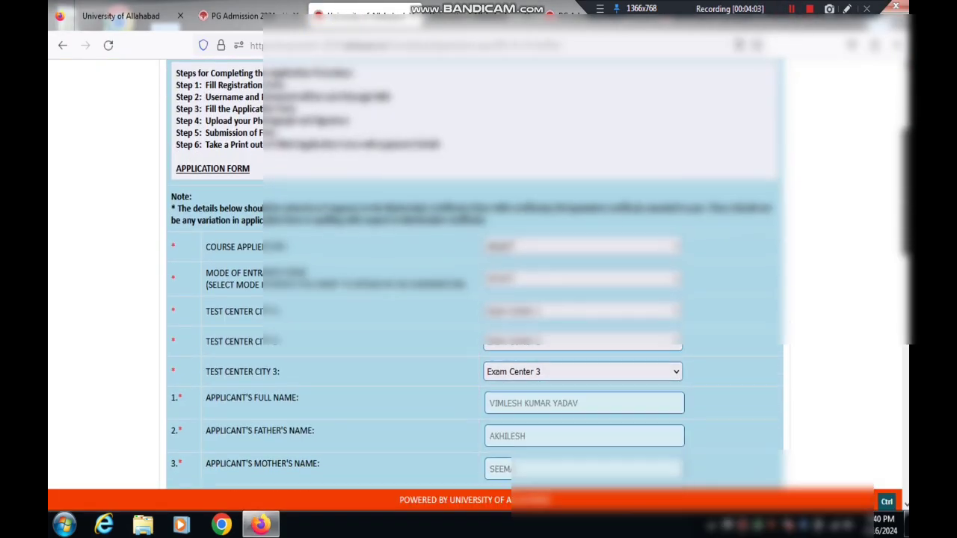
scroll(479, 299, down, 1)
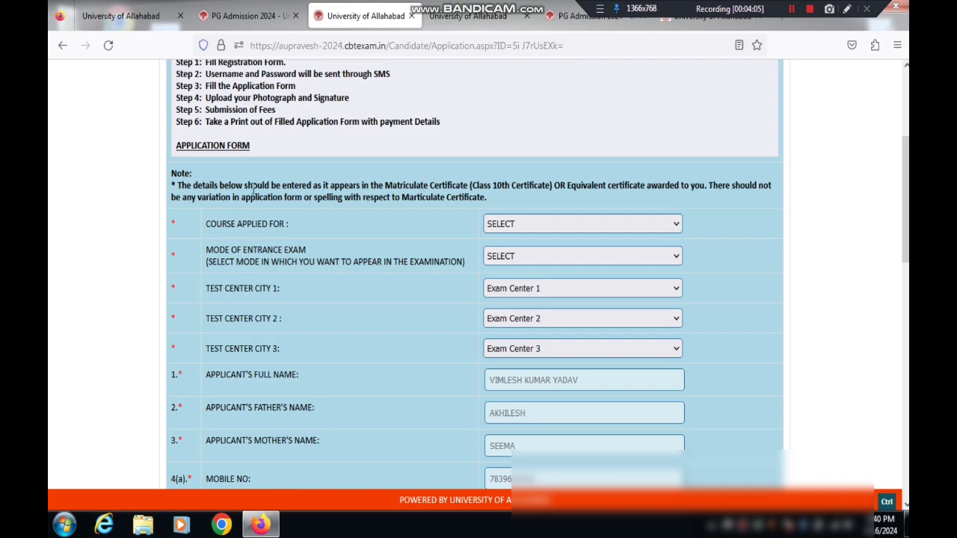
drag(205, 185, 565, 186)
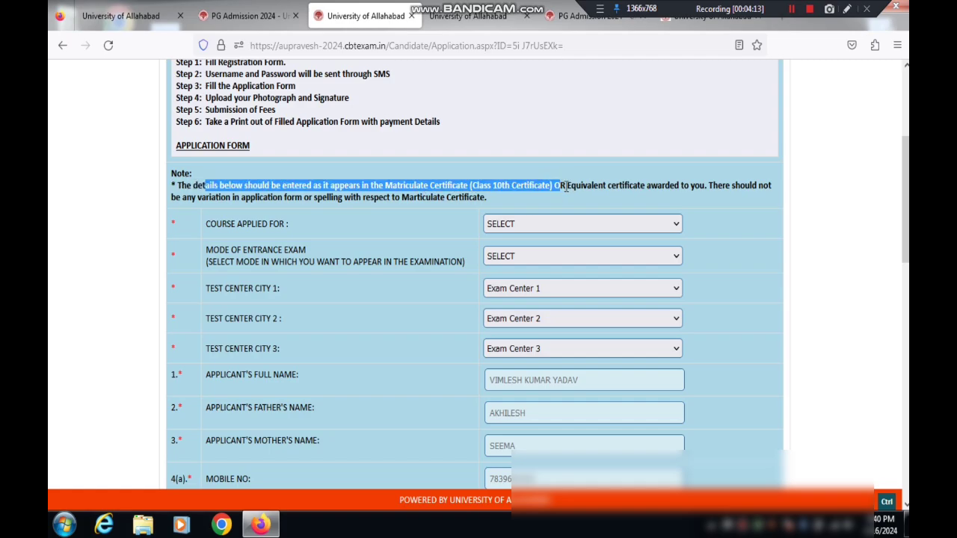
click(259, 233)
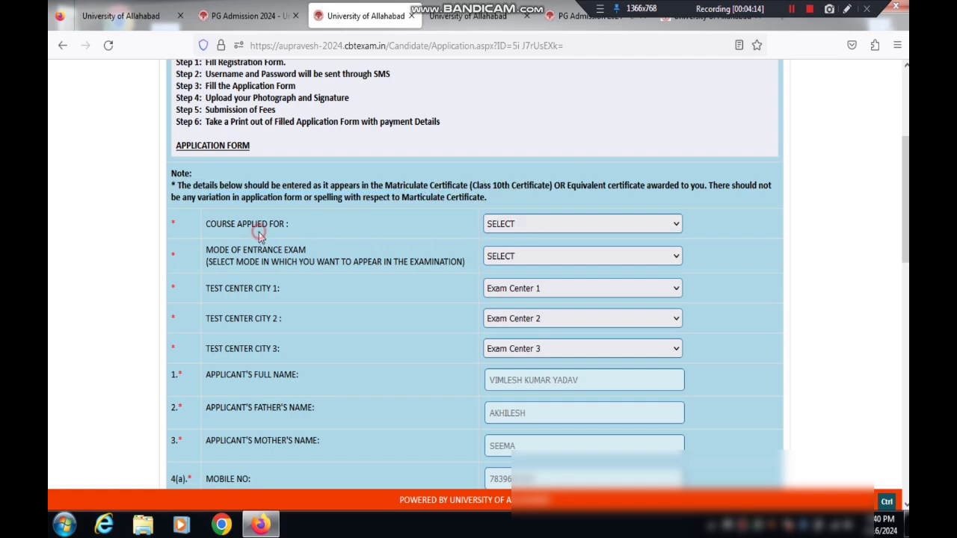
click(236, 224)
drag(237, 224, 347, 221)
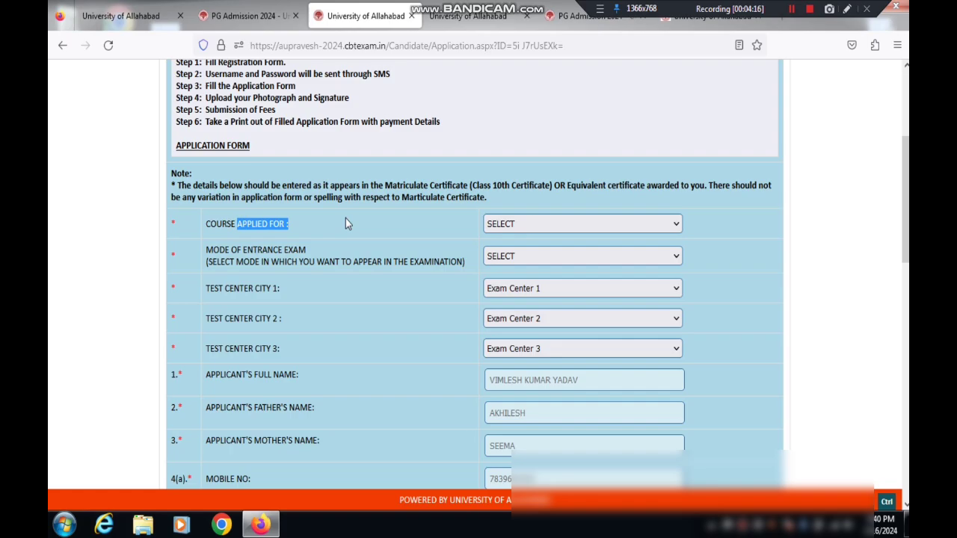
click(510, 224)
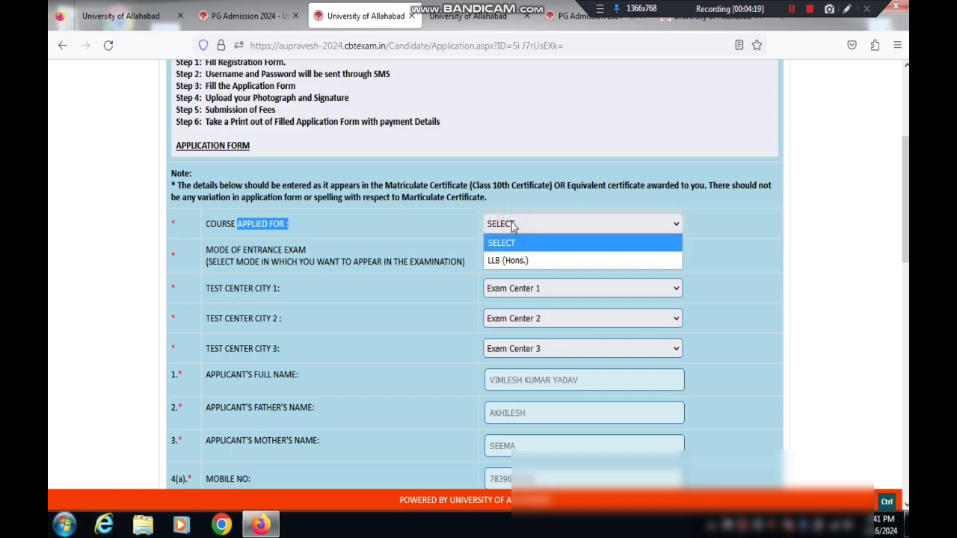
click(507, 262)
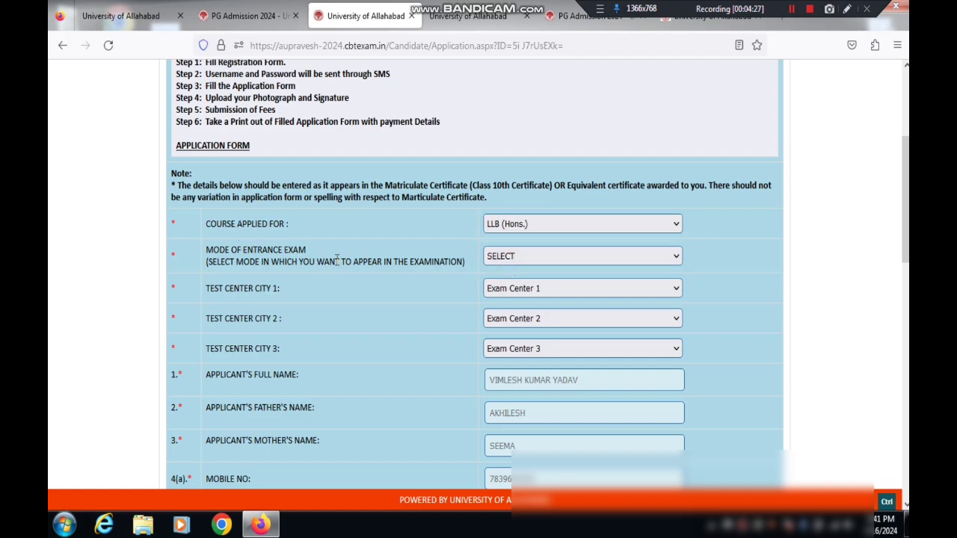
click(521, 257)
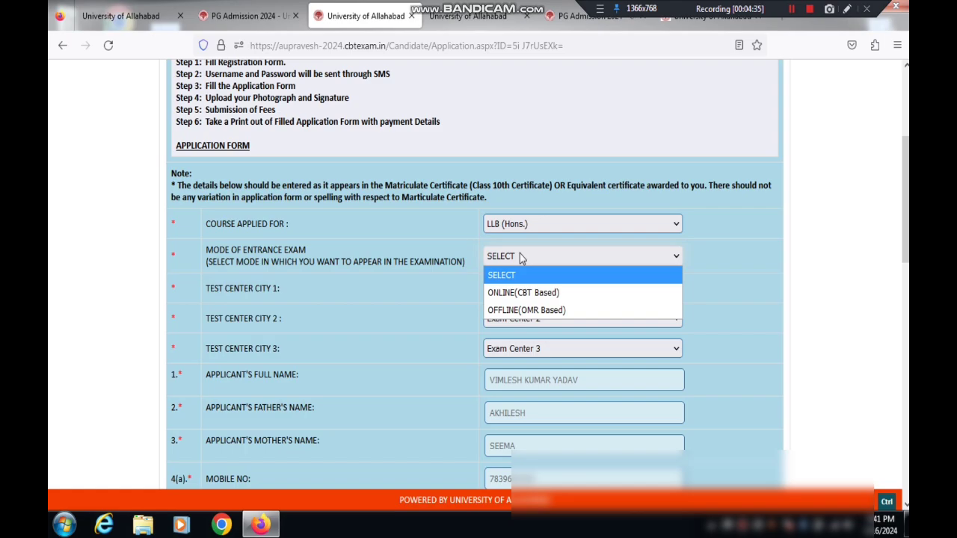
click(511, 311)
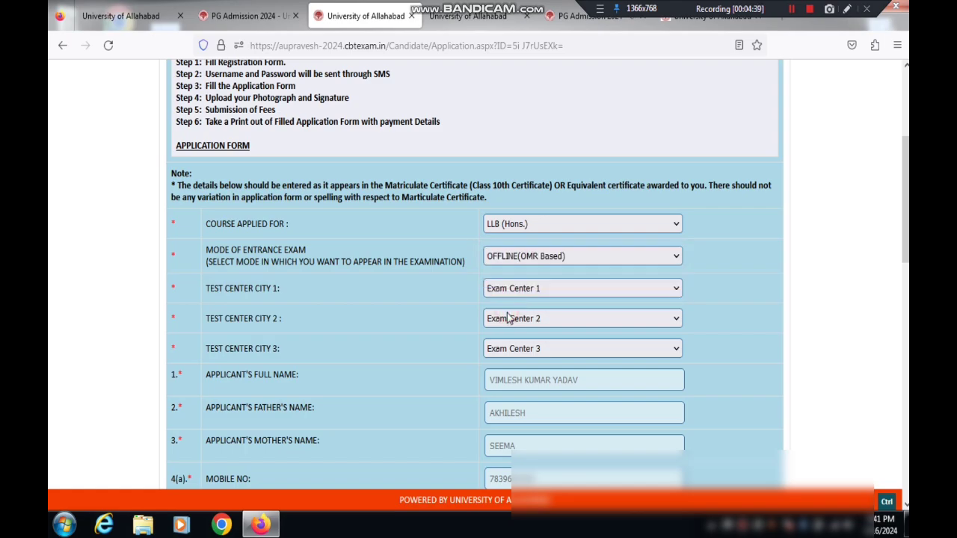
click(517, 259)
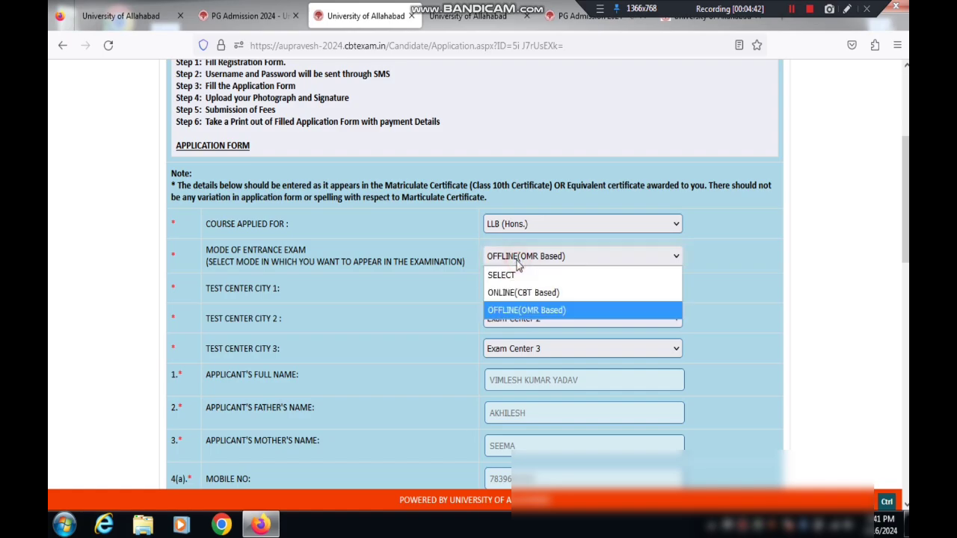
click(508, 309)
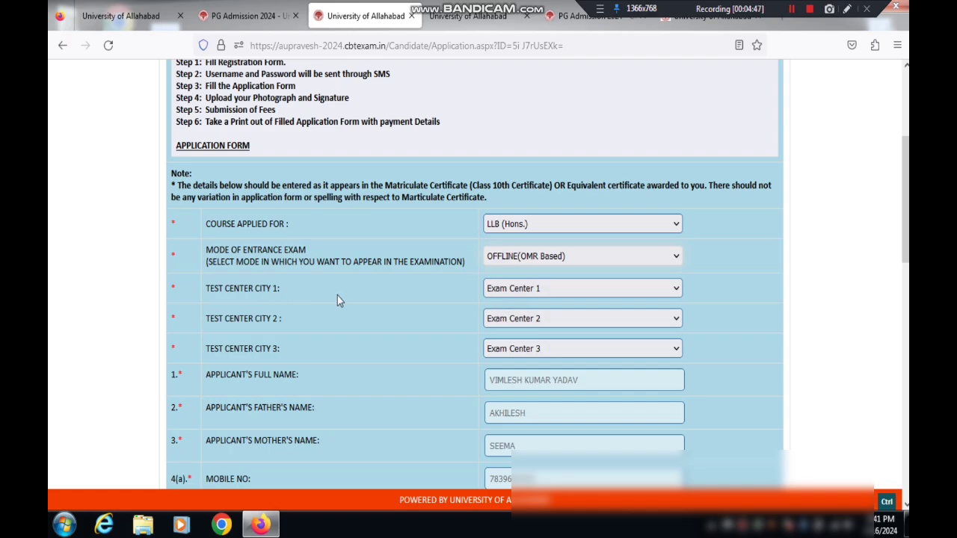
Step: Set the three test centres to PRAYAGRAJ, LUCKNOW and GORAKHPUR
click(528, 290)
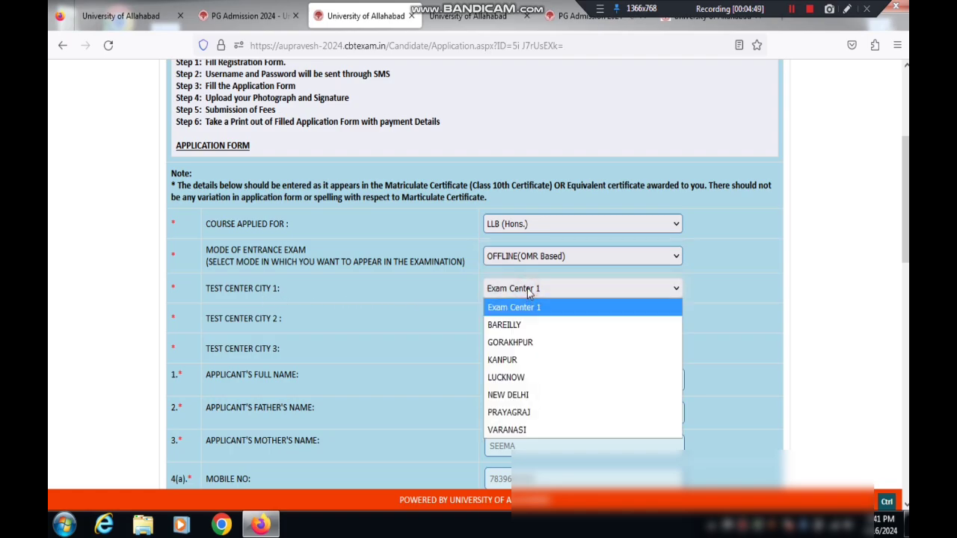
click(526, 413)
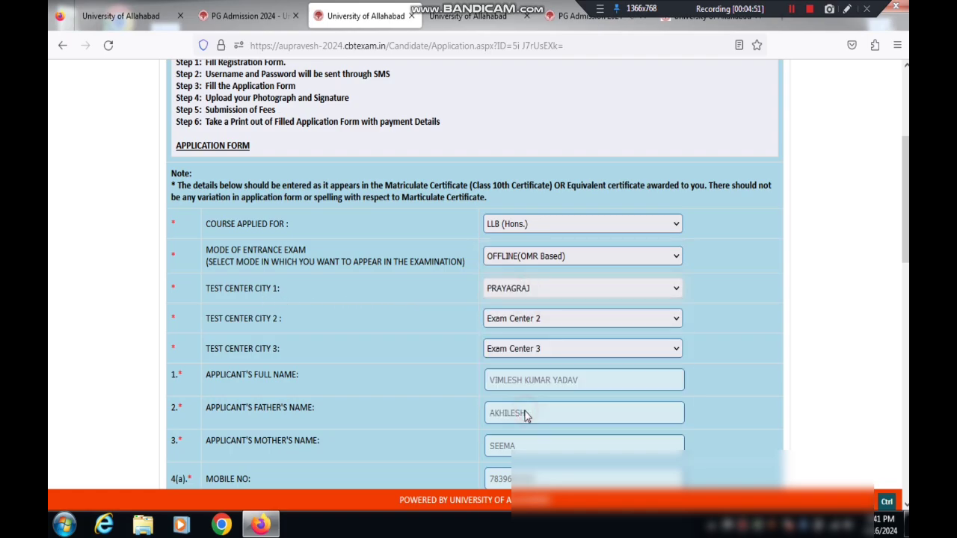
click(527, 322)
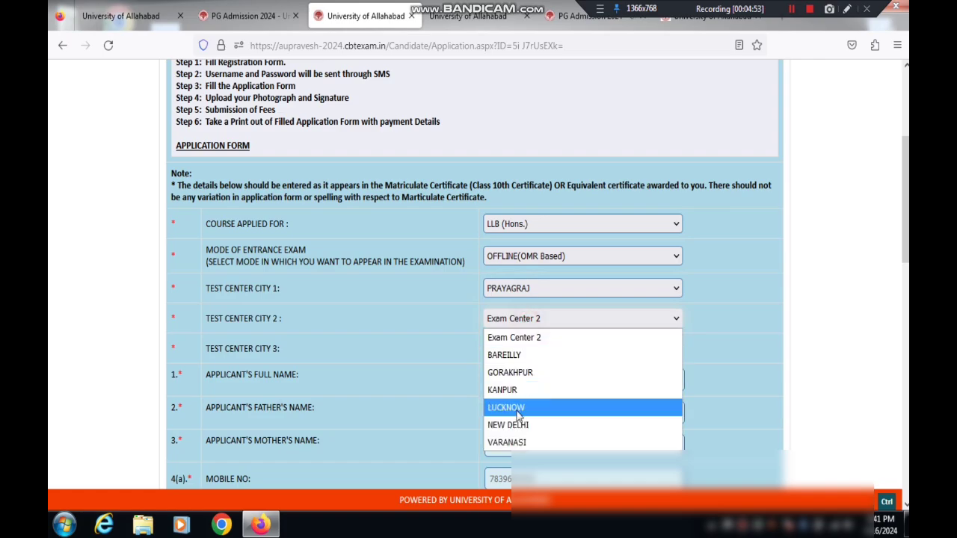
click(518, 409)
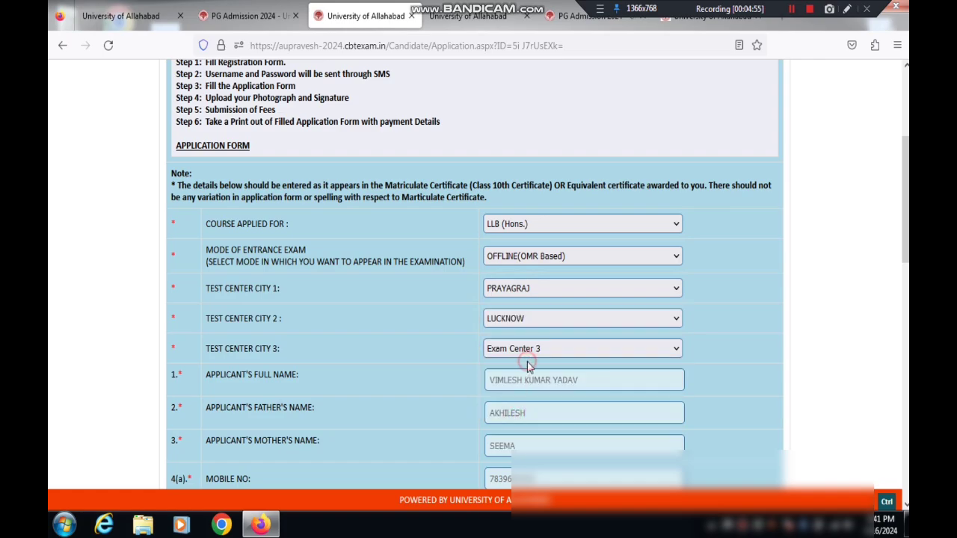
click(528, 351)
click(522, 408)
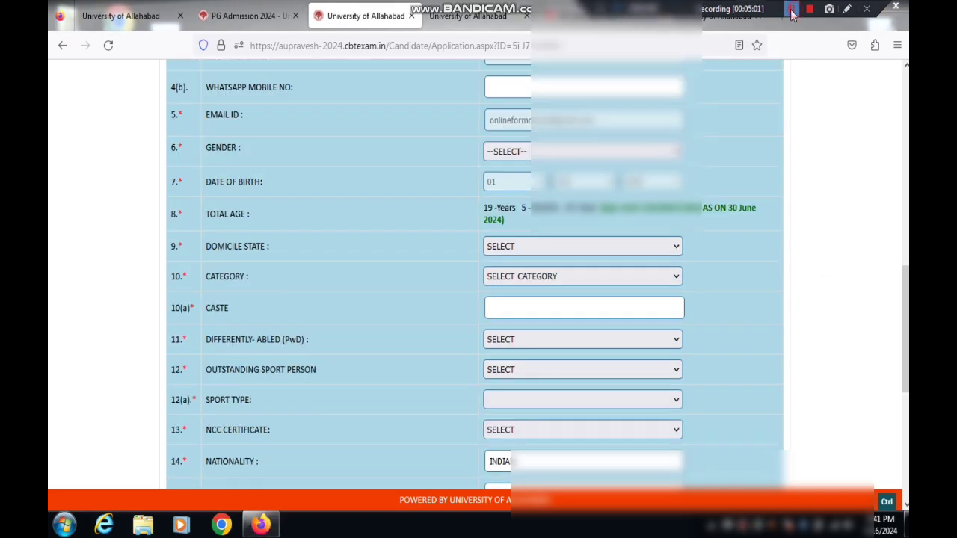
Step: Mark the contact fields and open Gender to show Male, Female and Transgender
click(847, 9)
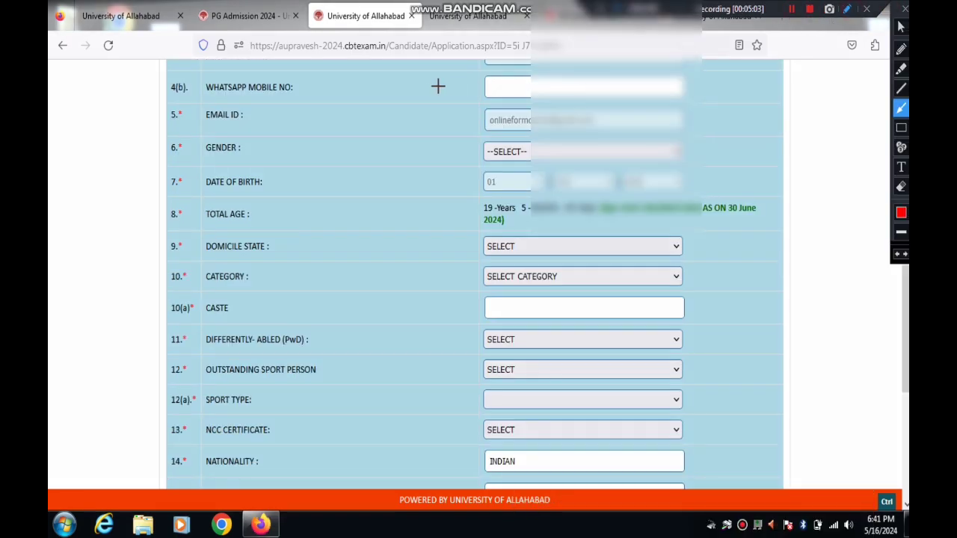
drag(435, 85, 507, 86)
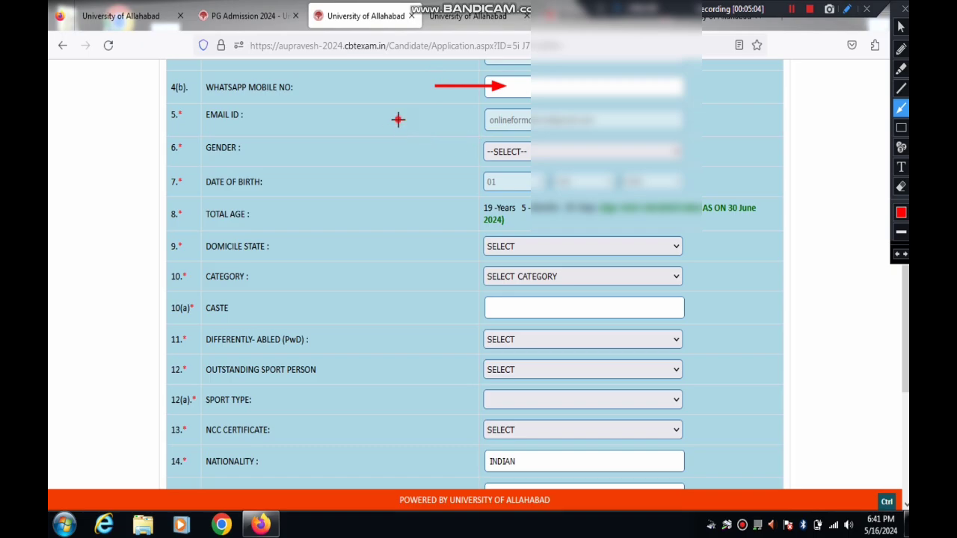
drag(397, 118, 508, 143)
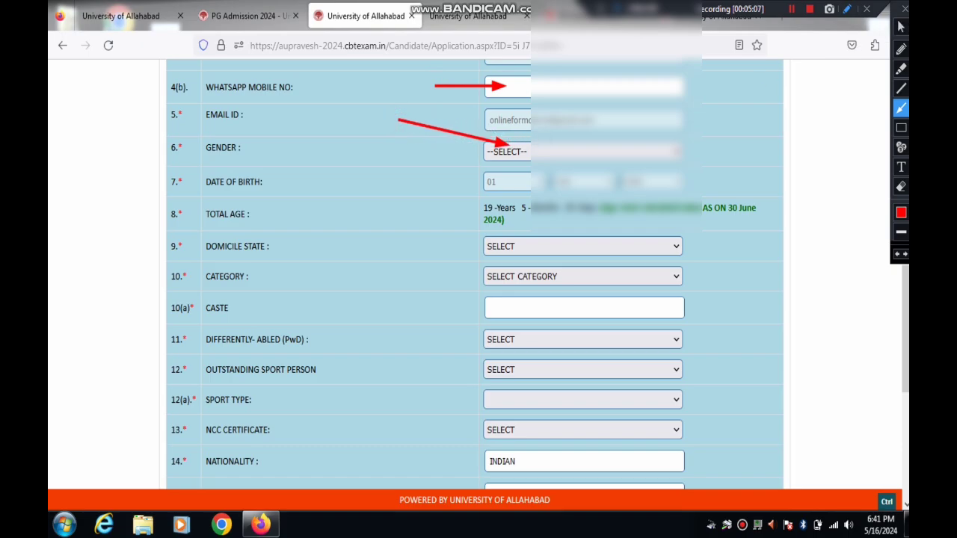
click(905, 8)
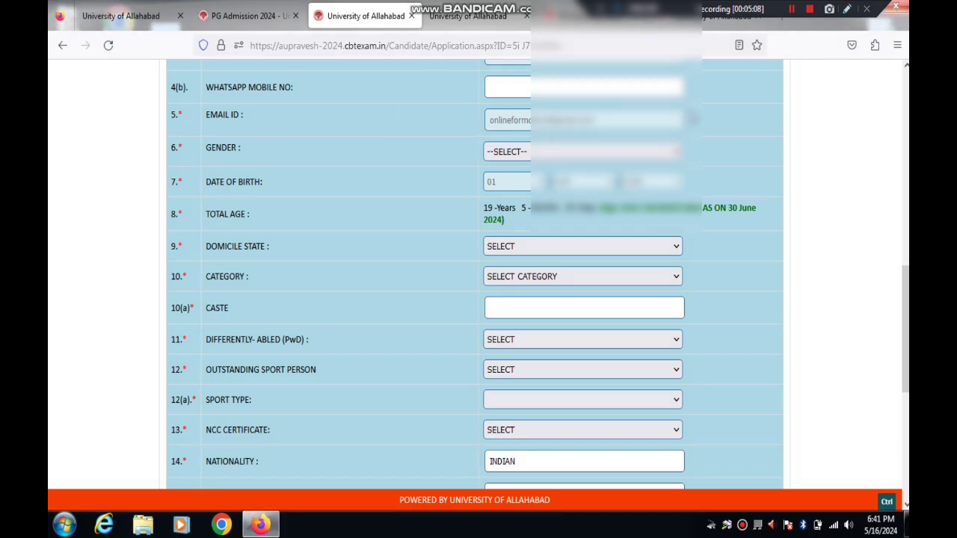
click(578, 153)
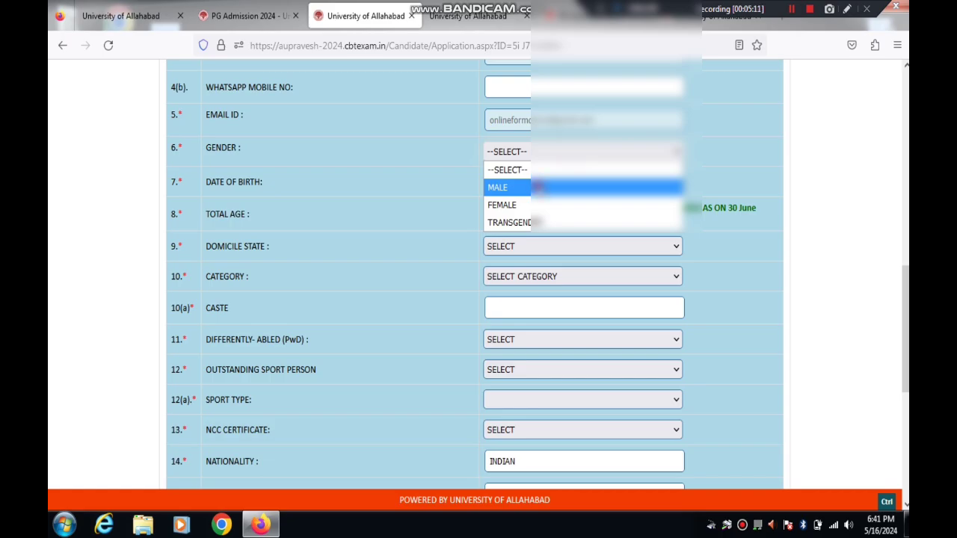
Step: Set gender to MALE and domicile state to Uttar Pradesh
click(516, 187)
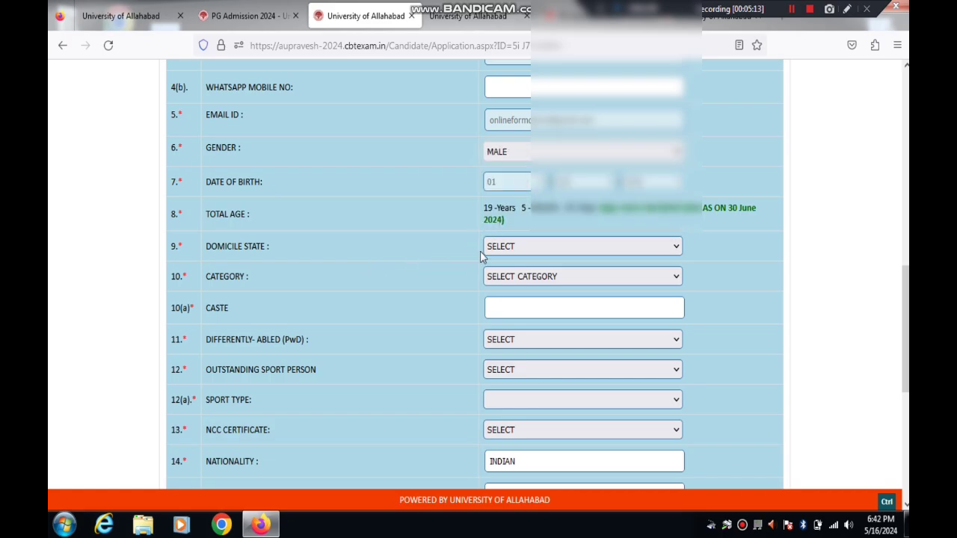
click(517, 247)
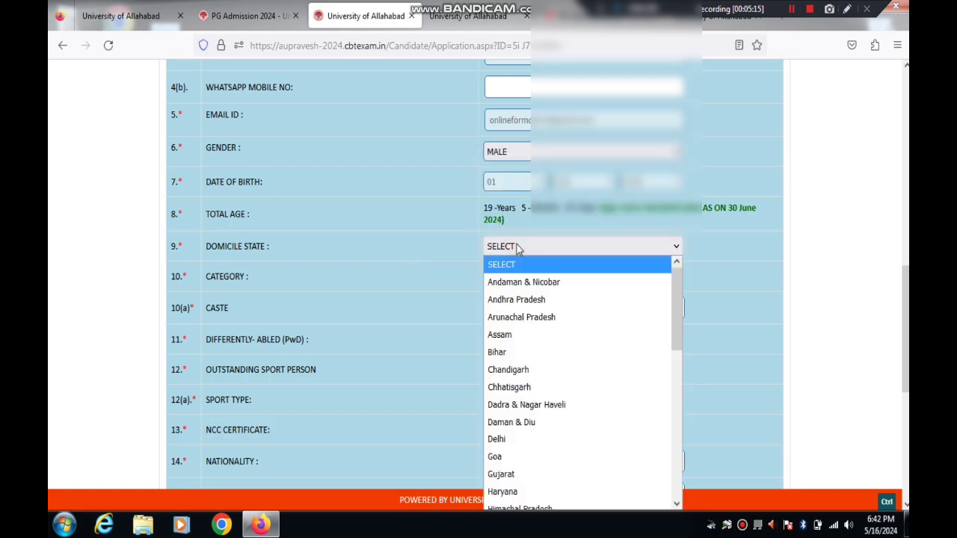
key(u)
key(u)
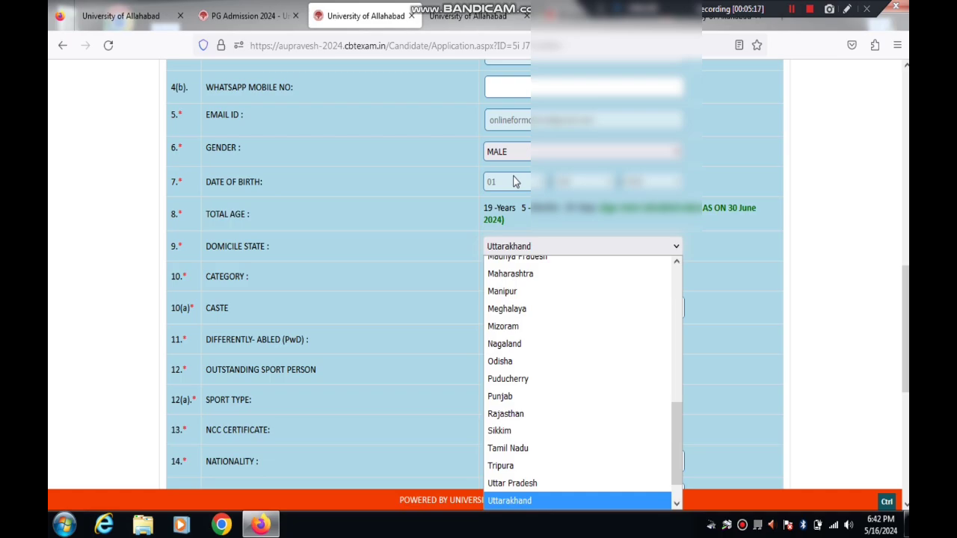
key(Up)
key(Return)
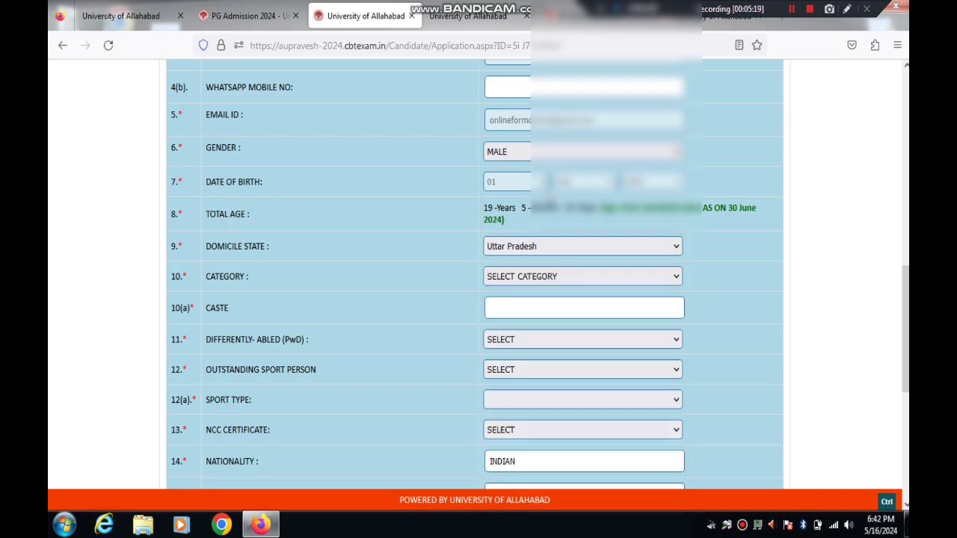
Step: Choose OBC as the category and go to the empty Caste field
click(511, 277)
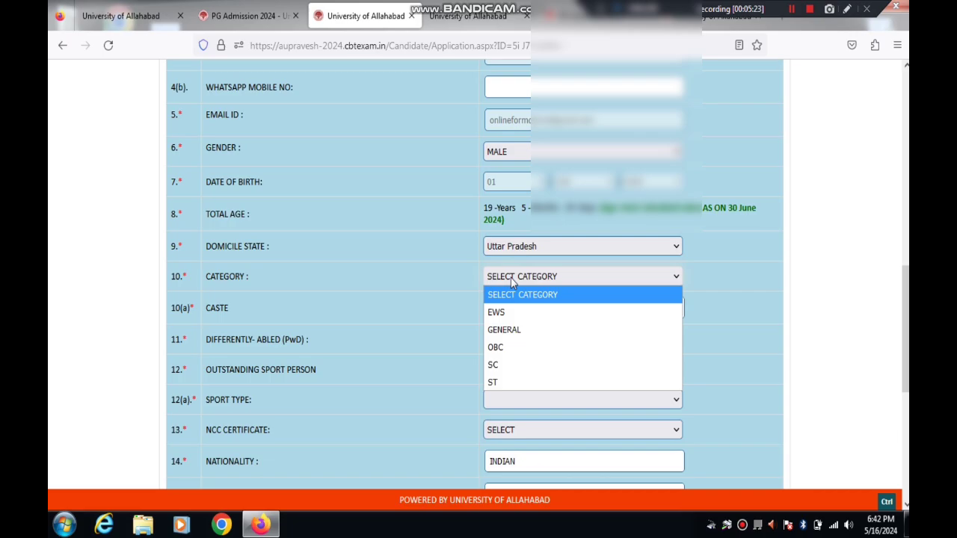
click(503, 350)
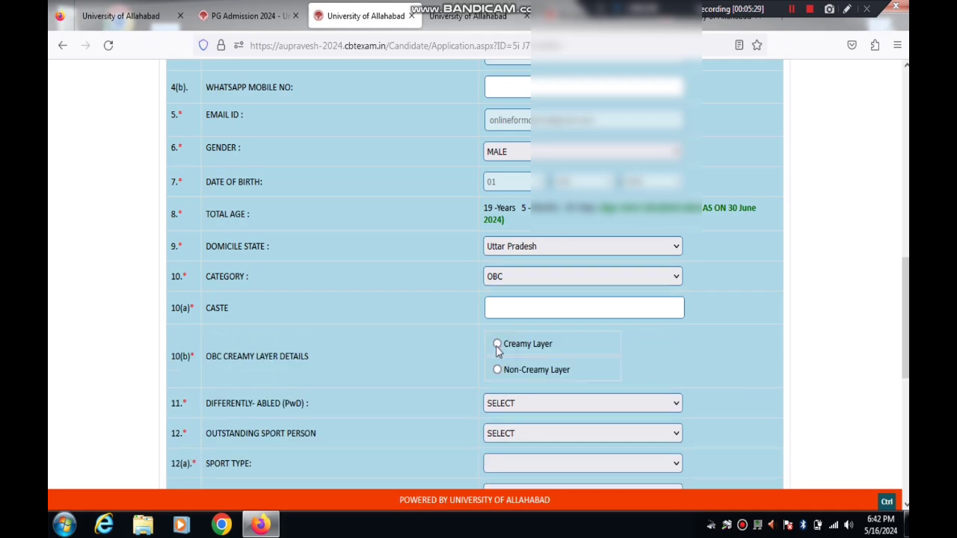
click(515, 302)
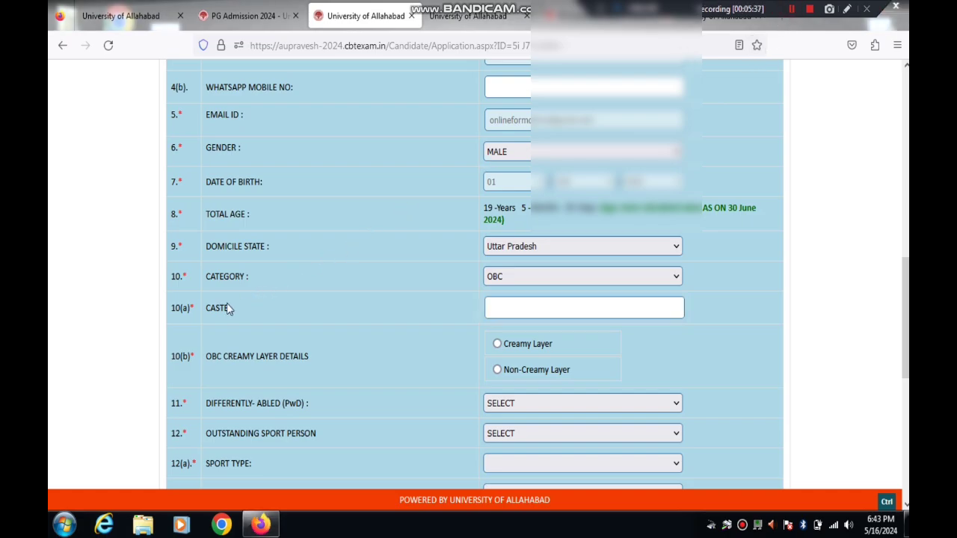
Step: Enter caste AHIR and declare Non-Creamy Layer status
click(513, 305)
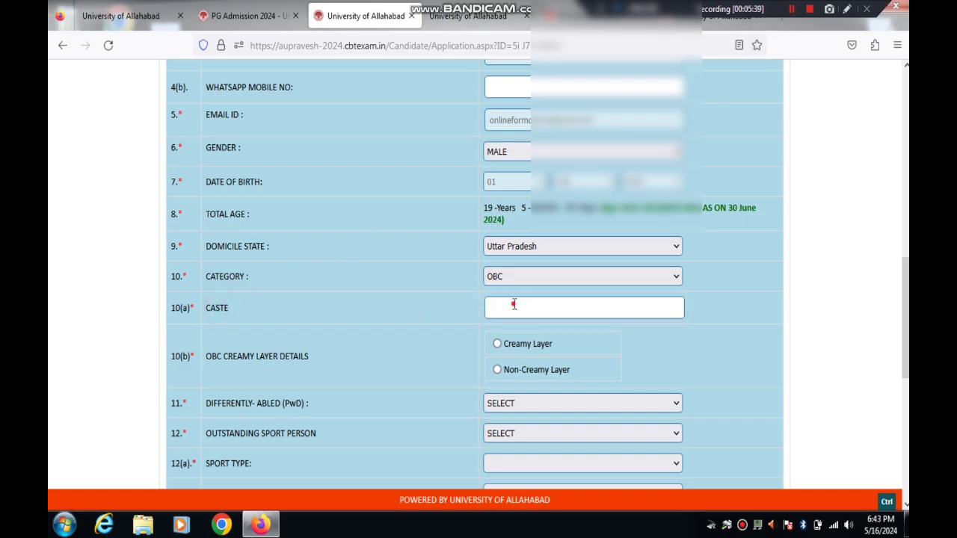
text(AH)
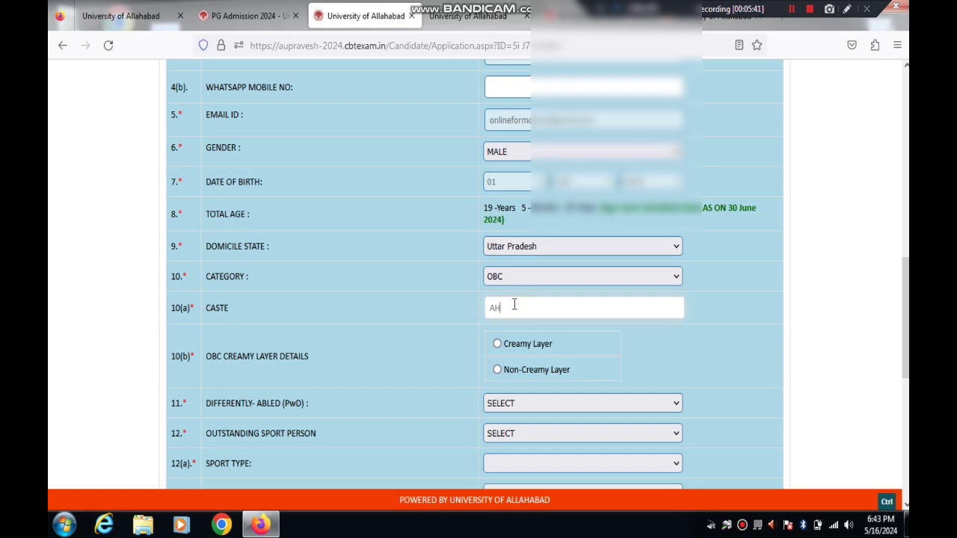
text(IR)
click(497, 371)
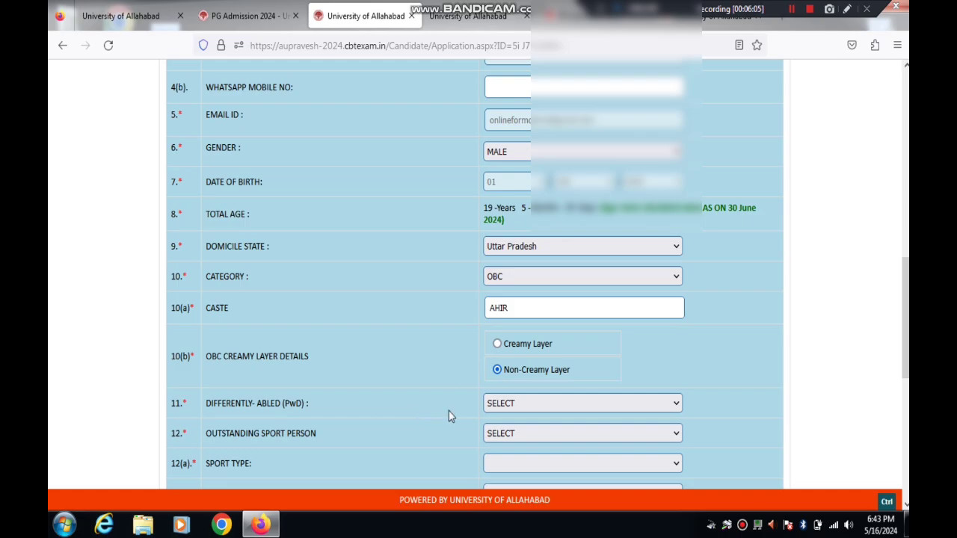
Step: Answer NO for PwD, Outstanding Sport Person and NCC Certificate
click(522, 404)
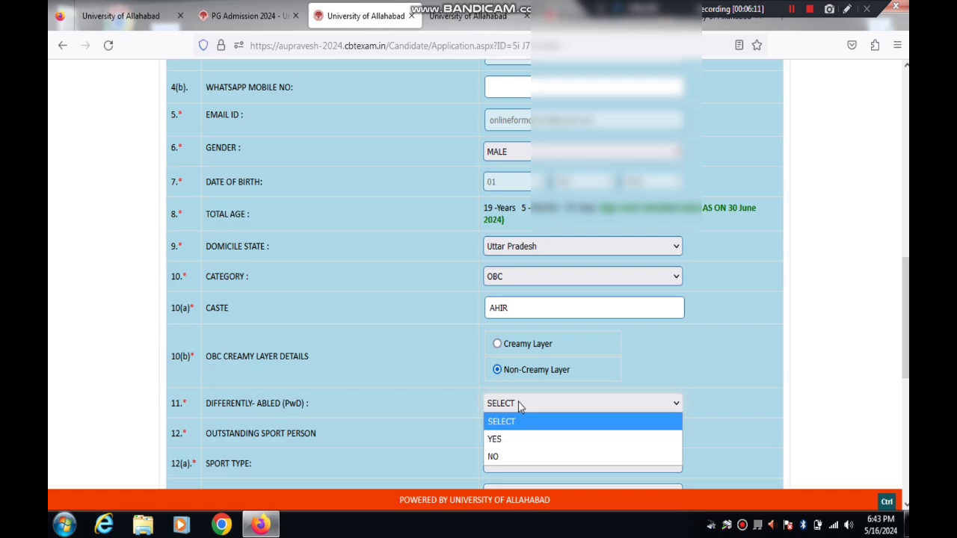
click(503, 456)
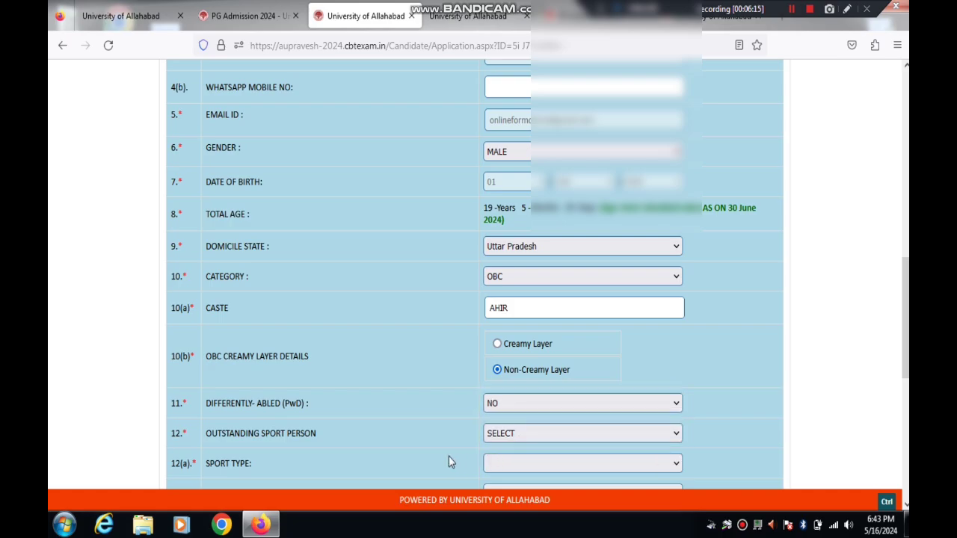
click(516, 437)
click(511, 488)
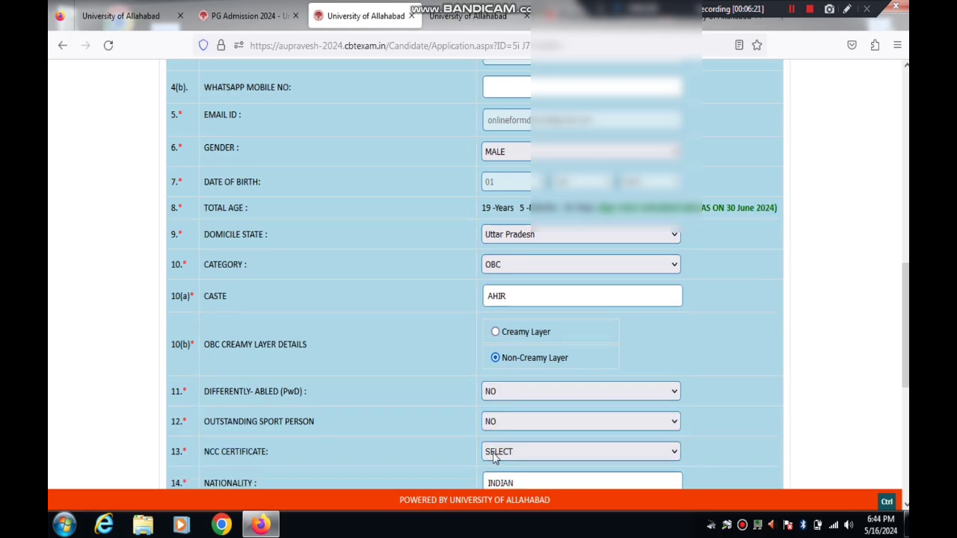
click(493, 456)
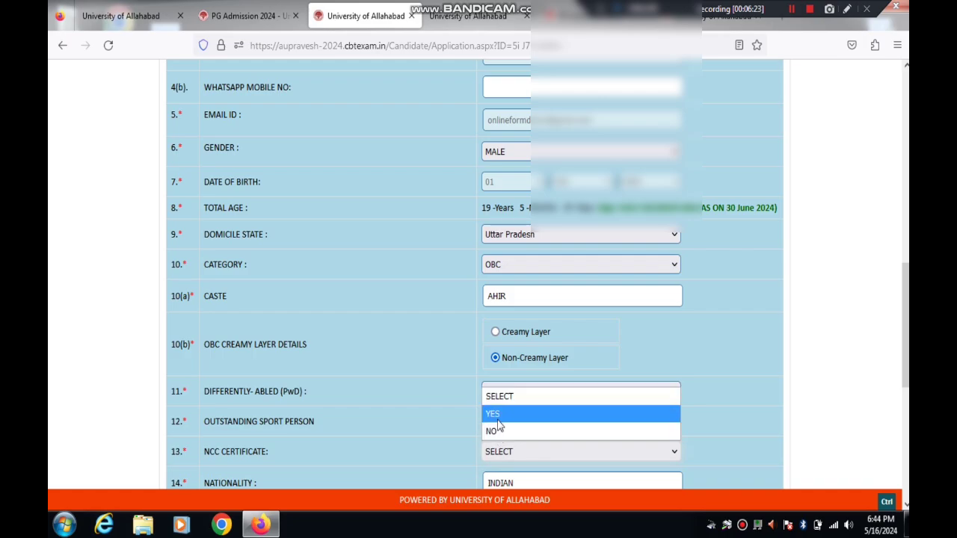
click(498, 432)
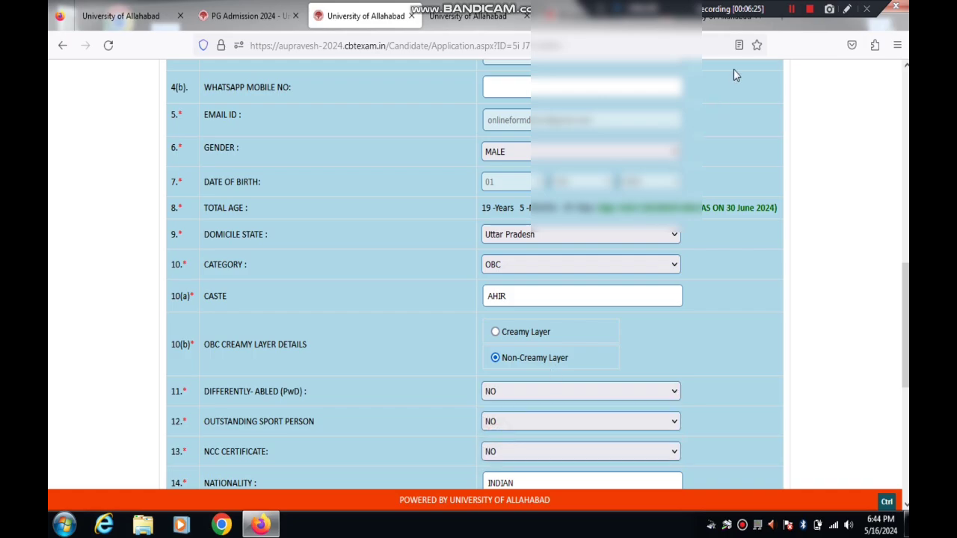
scroll(787, 11, down, 5)
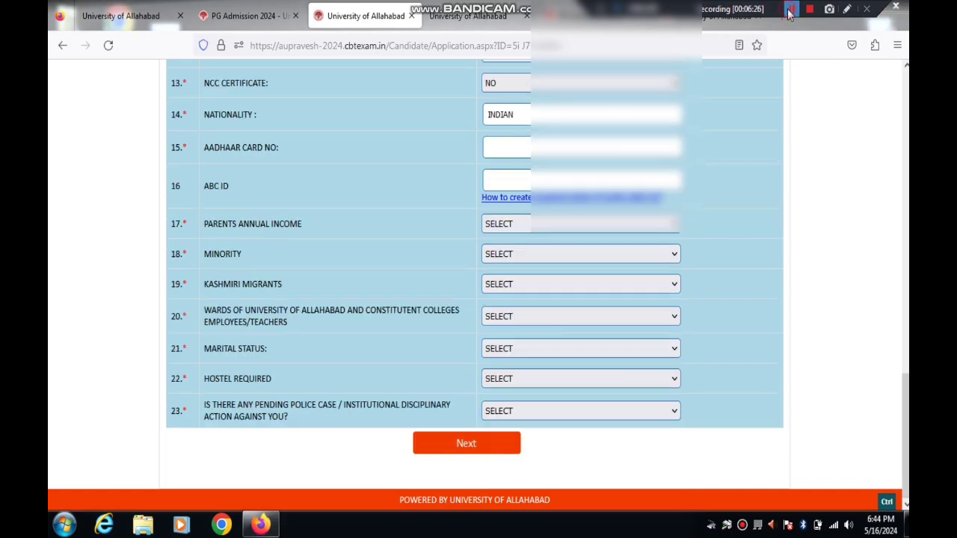
click(848, 9)
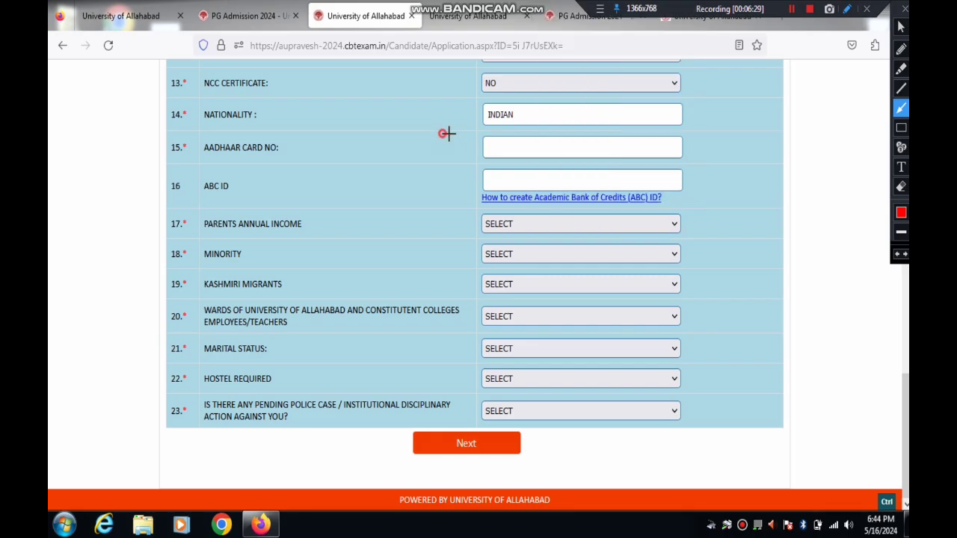
drag(444, 135, 514, 142)
drag(239, 186, 484, 183)
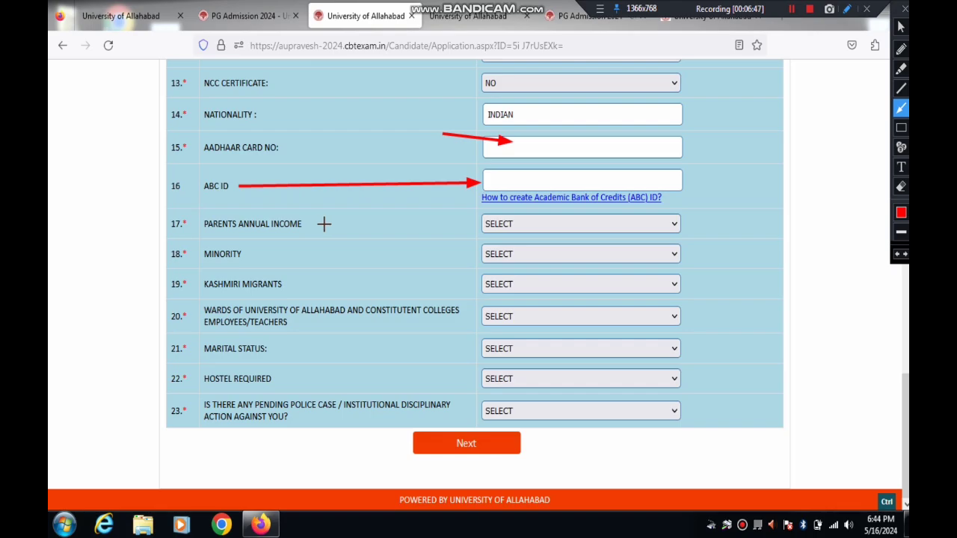
drag(301, 221, 488, 225)
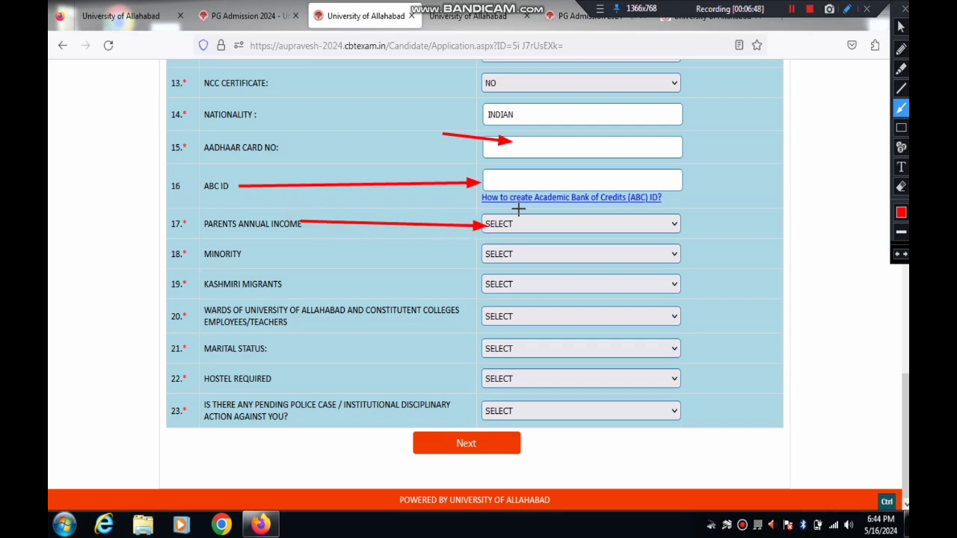
click(905, 10)
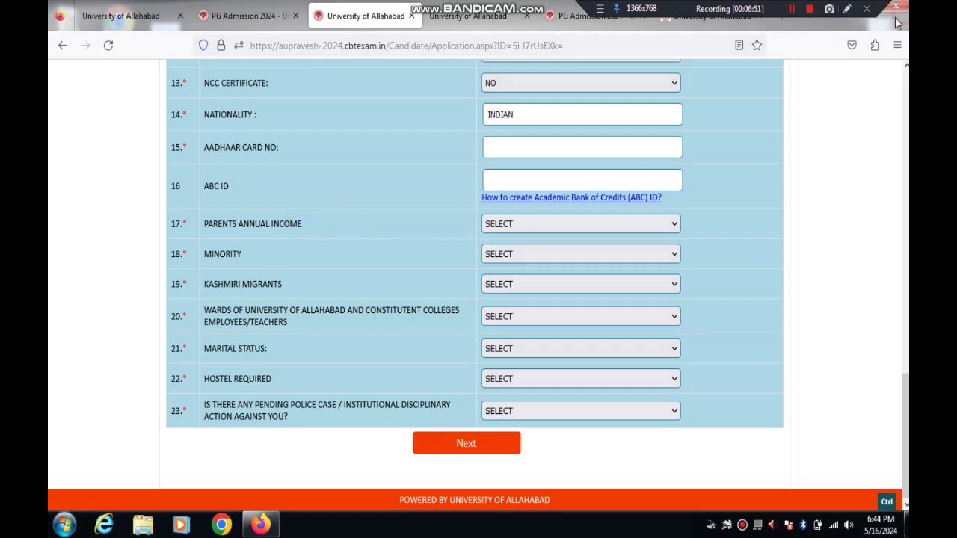
Step: Set parents' income to LESS THAN 3 LACS and answer NO for minority and Kashmiri migrants
click(520, 232)
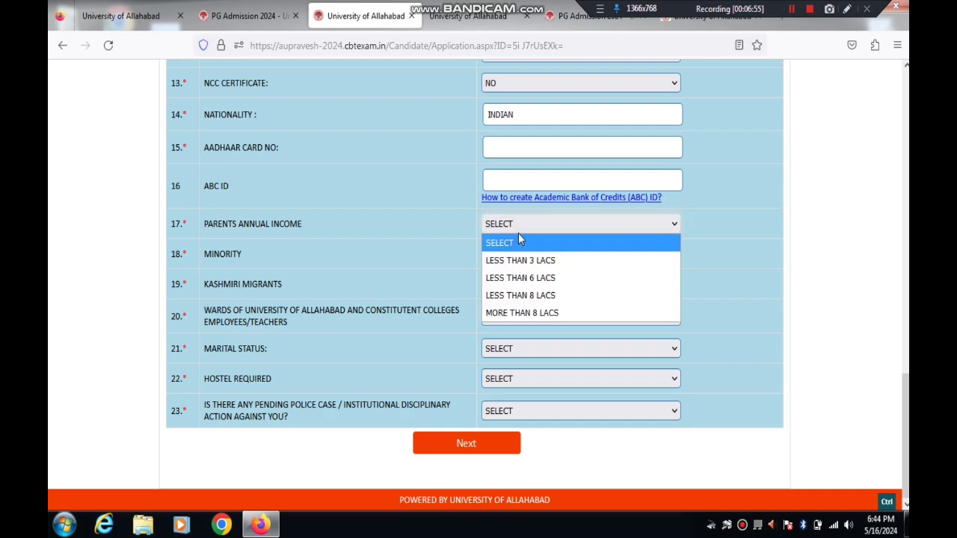
click(515, 262)
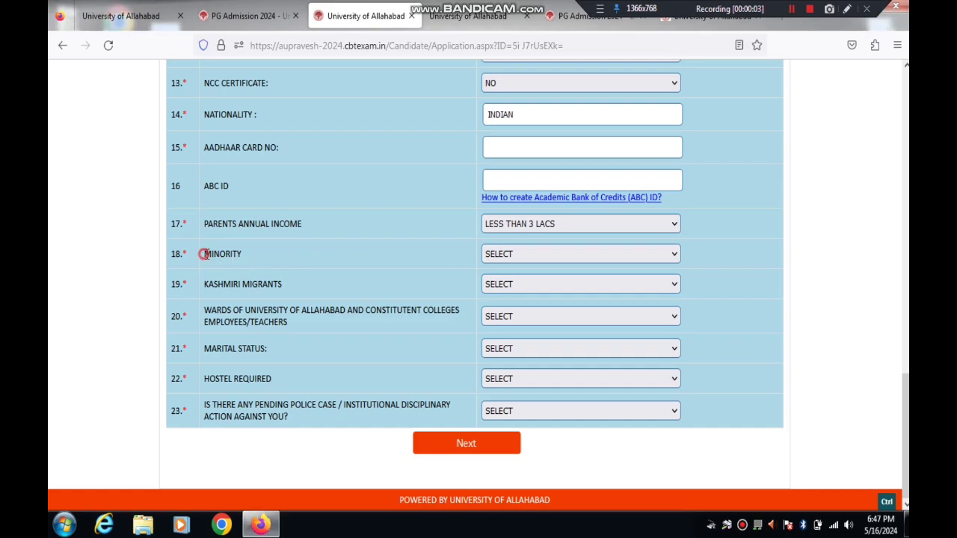
drag(204, 257, 238, 257)
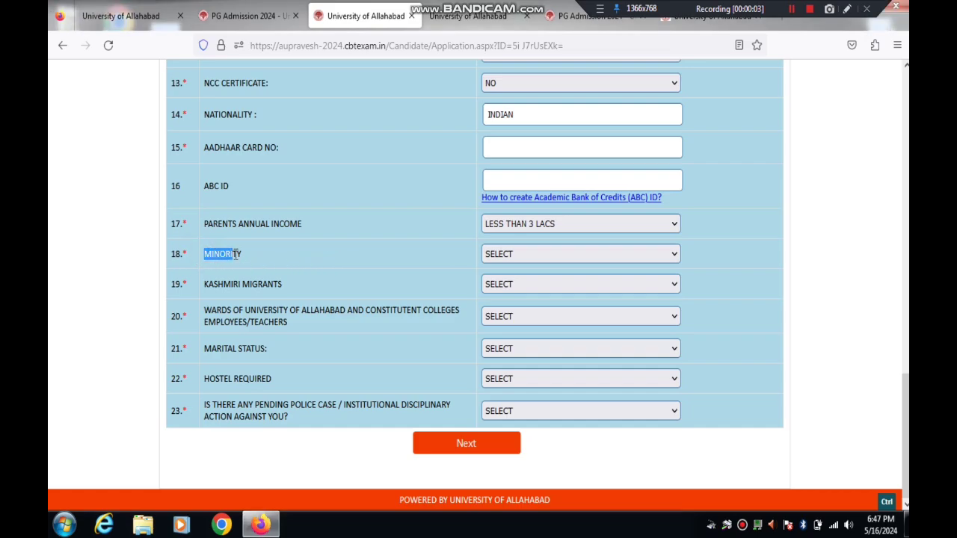
click(498, 256)
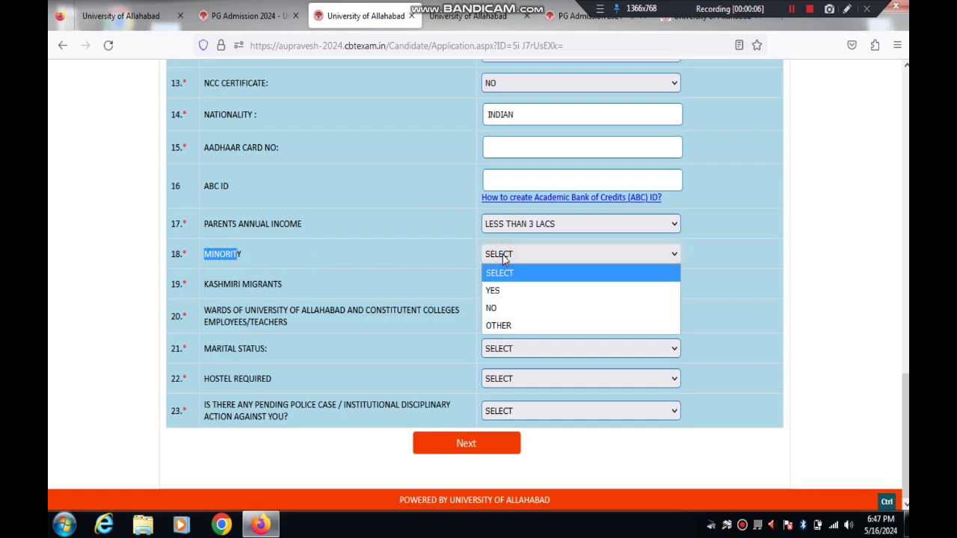
click(500, 309)
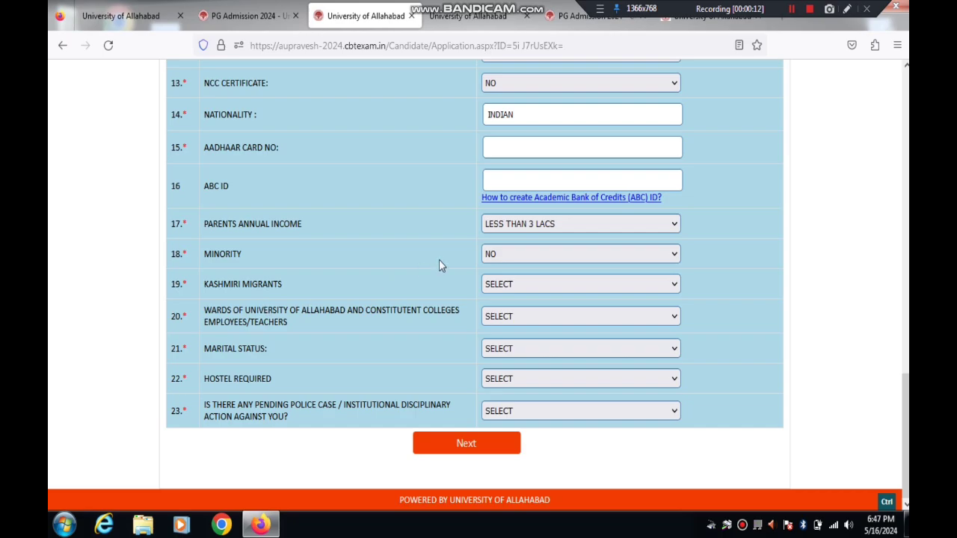
click(512, 284)
click(493, 338)
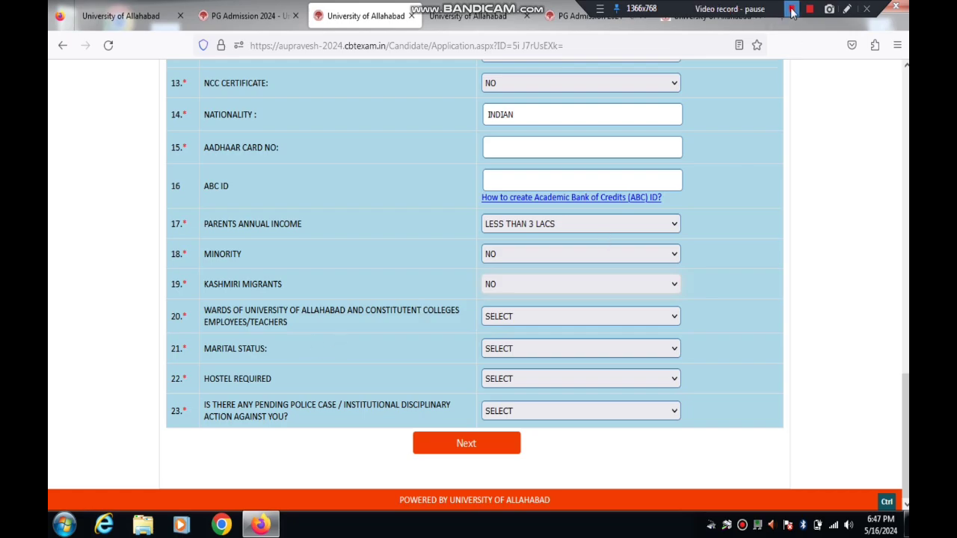
Step: Answer NO to university wards, set marital status UNMARRIED and hostel required YES
triple_click(449, 316)
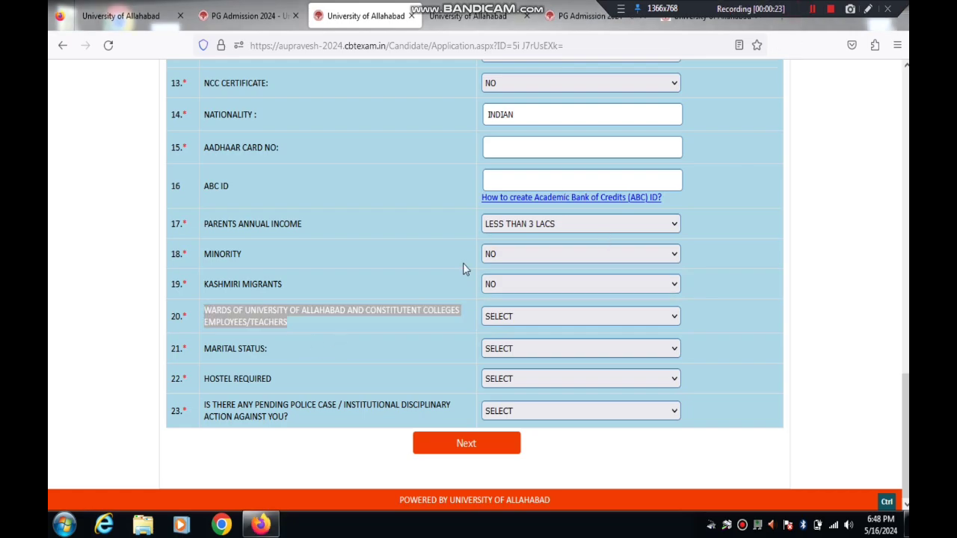
click(341, 320)
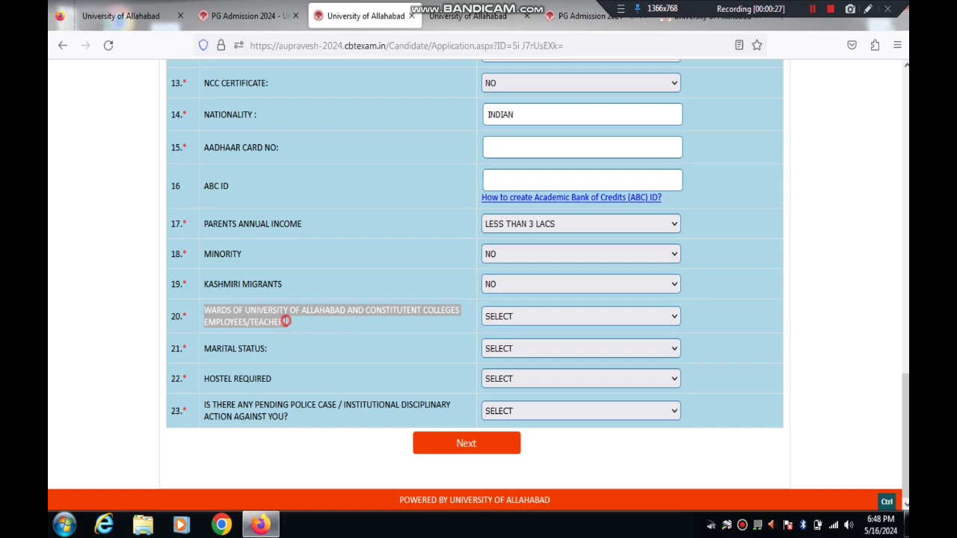
click(496, 318)
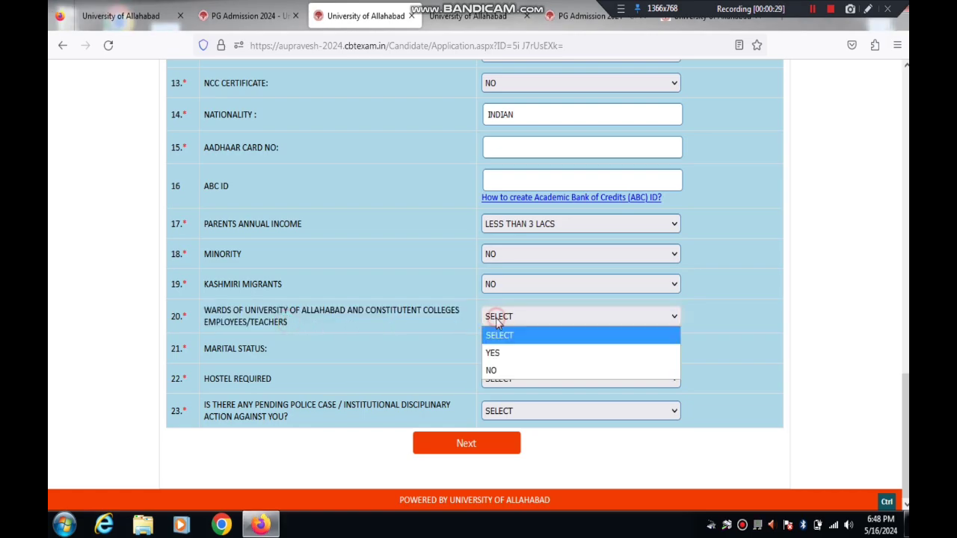
click(496, 369)
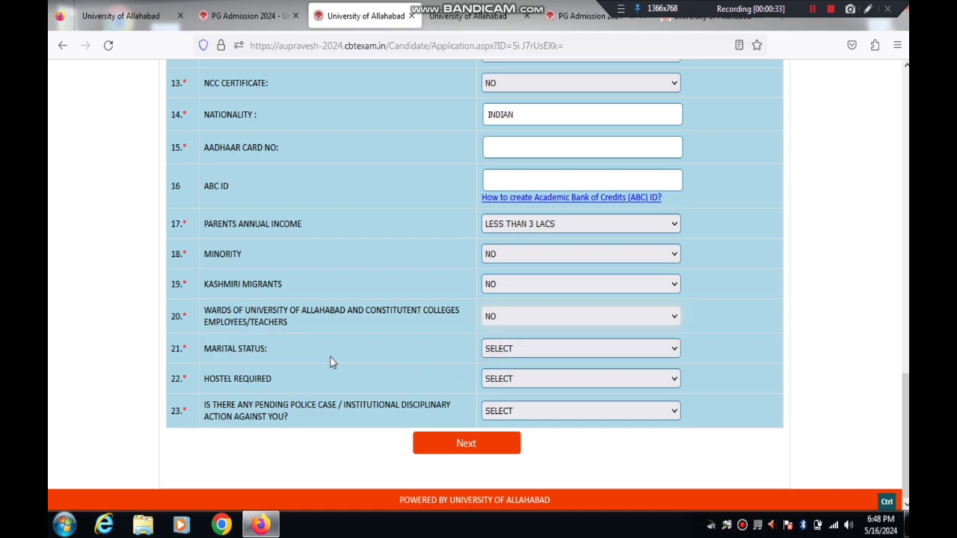
click(513, 351)
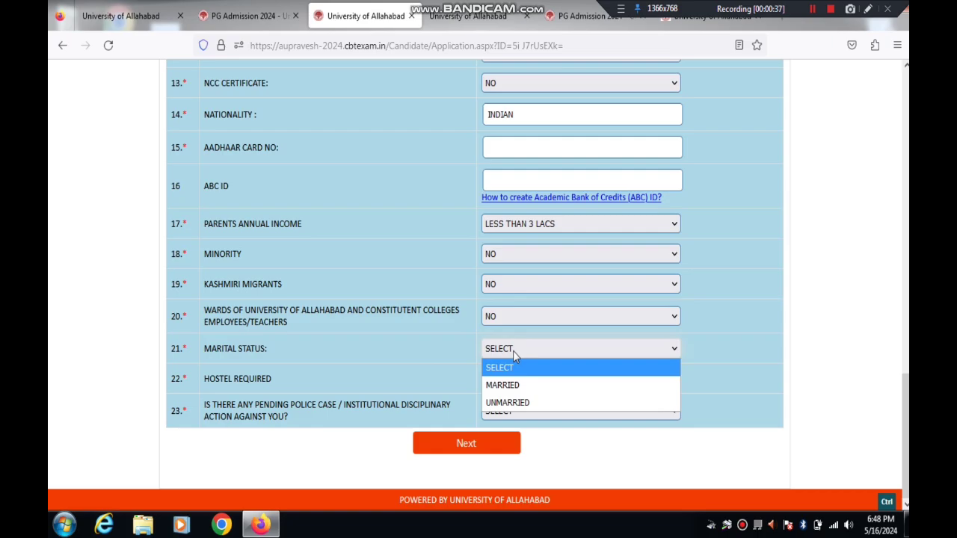
click(513, 404)
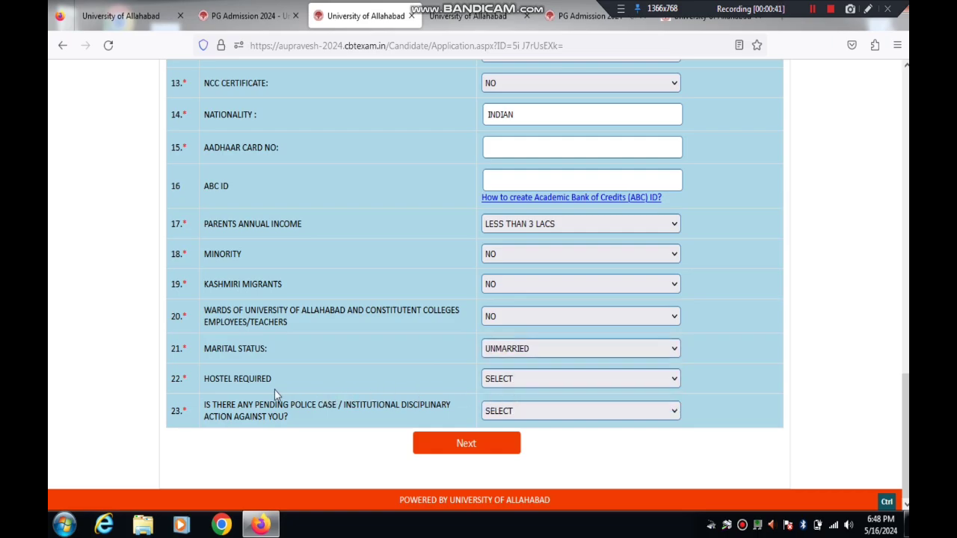
click(512, 379)
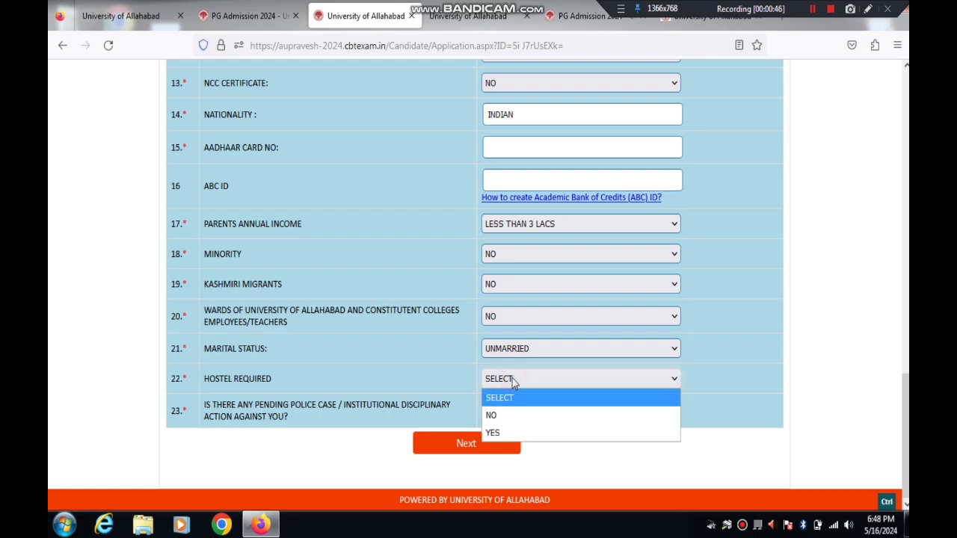
click(503, 433)
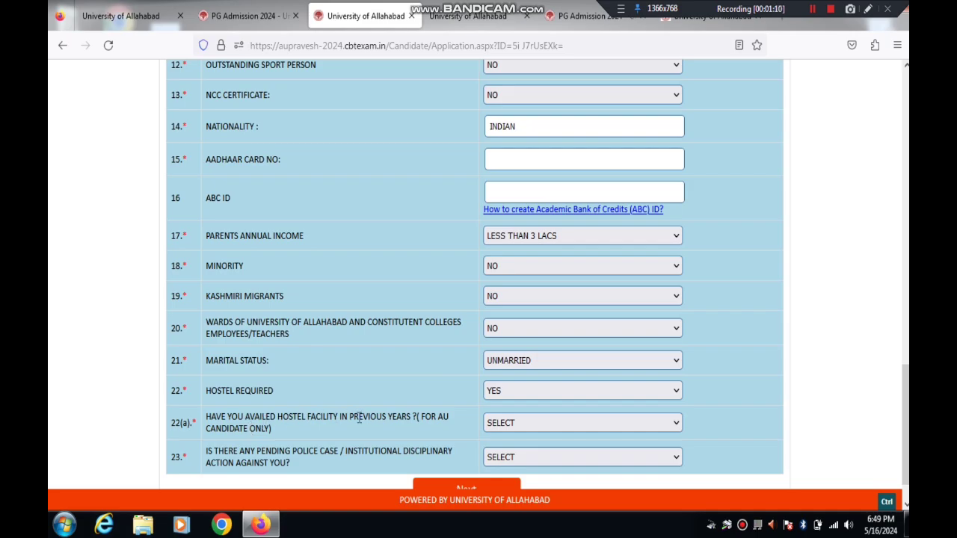
Step: Answer NO to previous hostel use and to the pending police case question
click(529, 424)
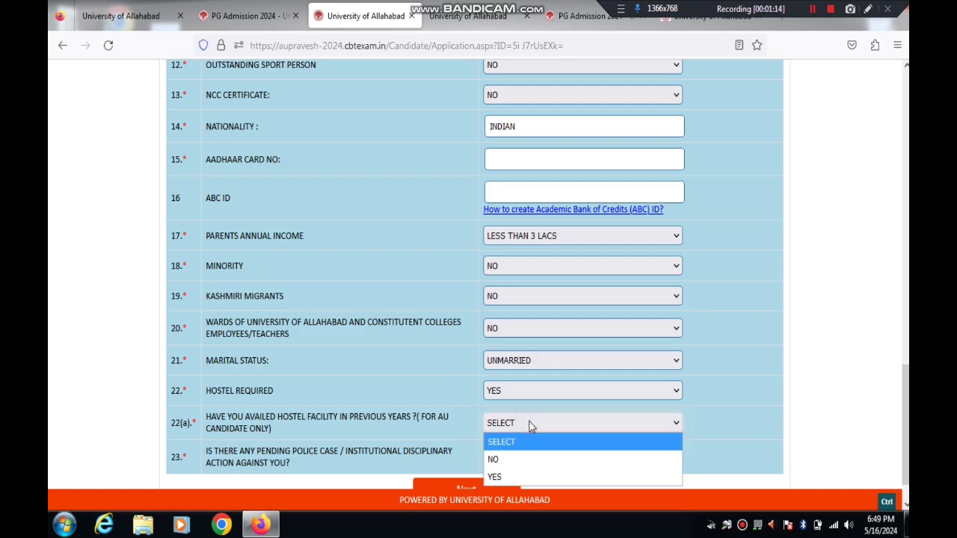
click(494, 460)
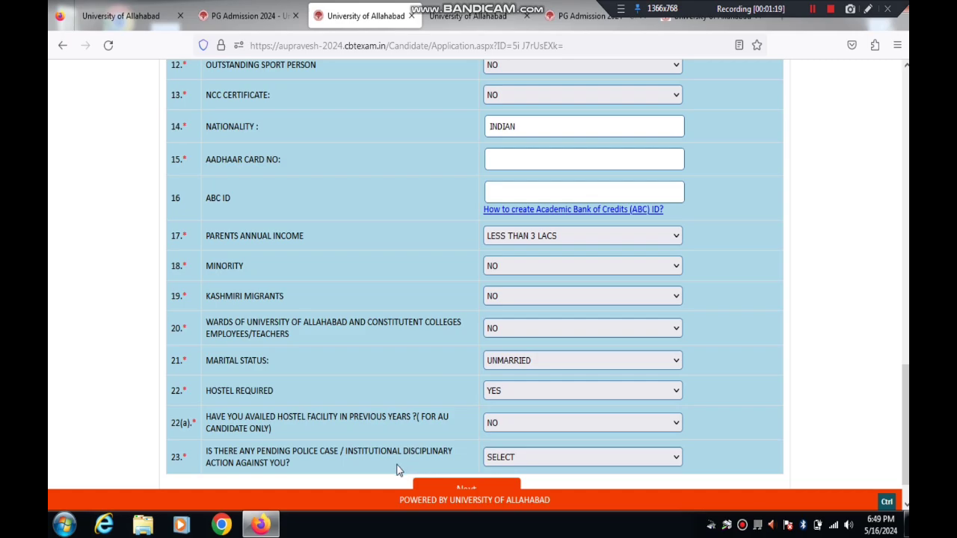
drag(277, 452, 335, 452)
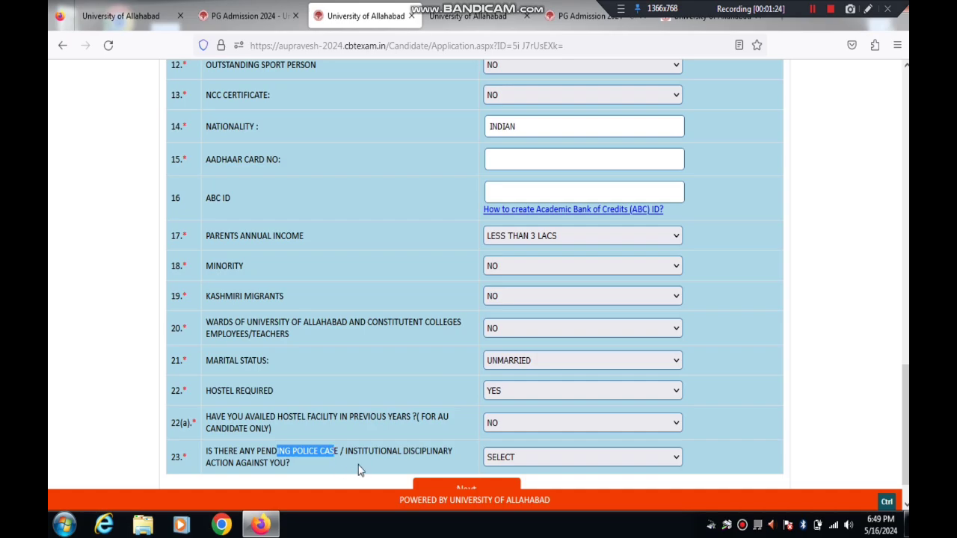
click(536, 457)
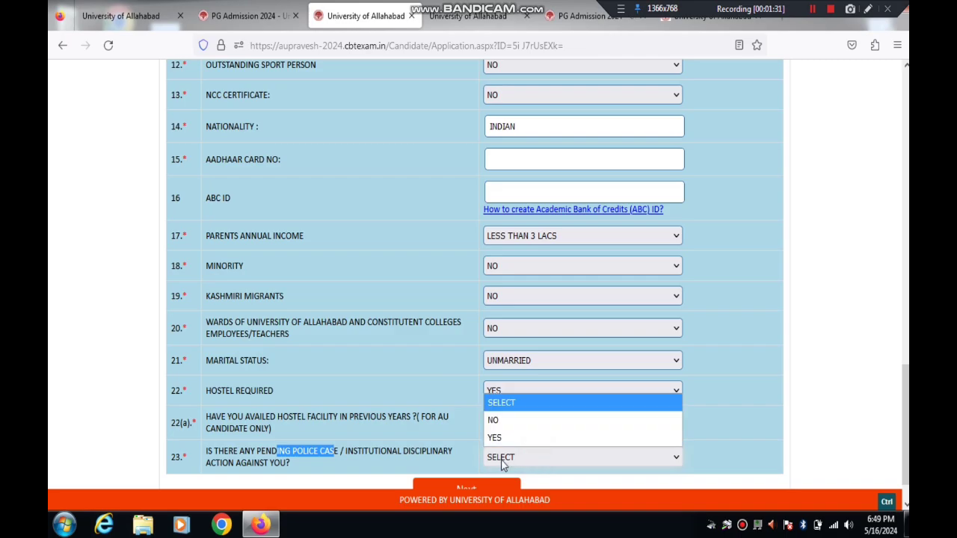
click(493, 424)
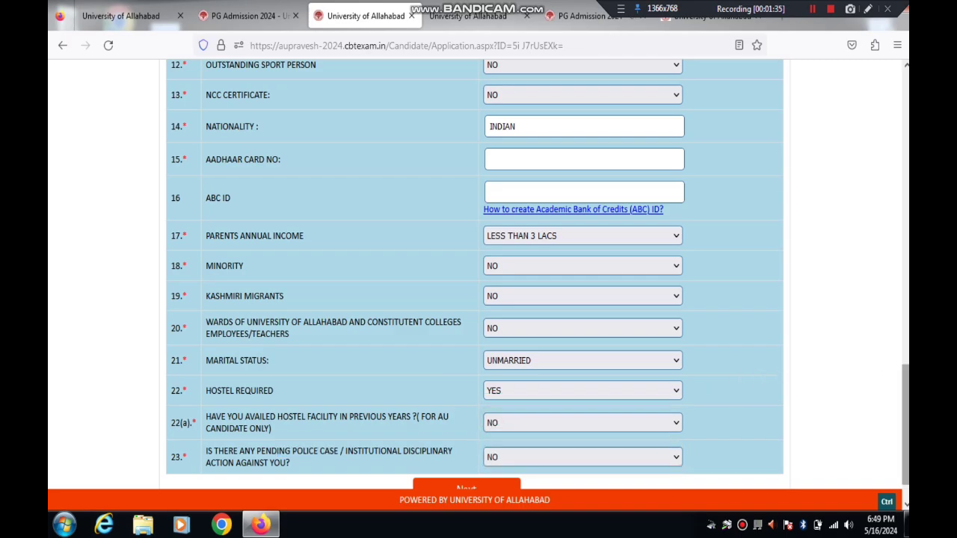
scroll(475, 277, down, 1)
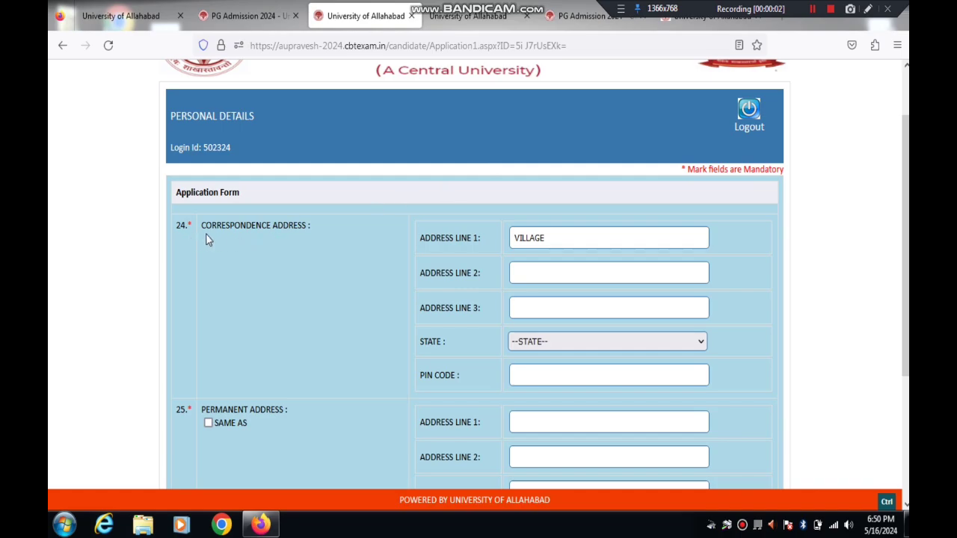
Step: Fill address lines 1–3 with VILLAGE XYZ, POST YZX and TEHSIL XYZ
drag(204, 226, 284, 225)
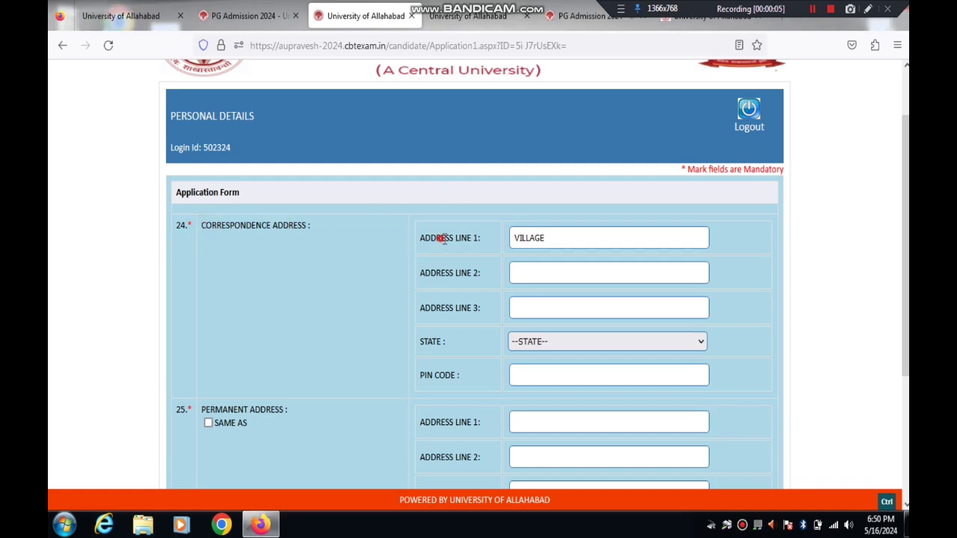
drag(442, 238, 560, 239)
double_click(566, 240)
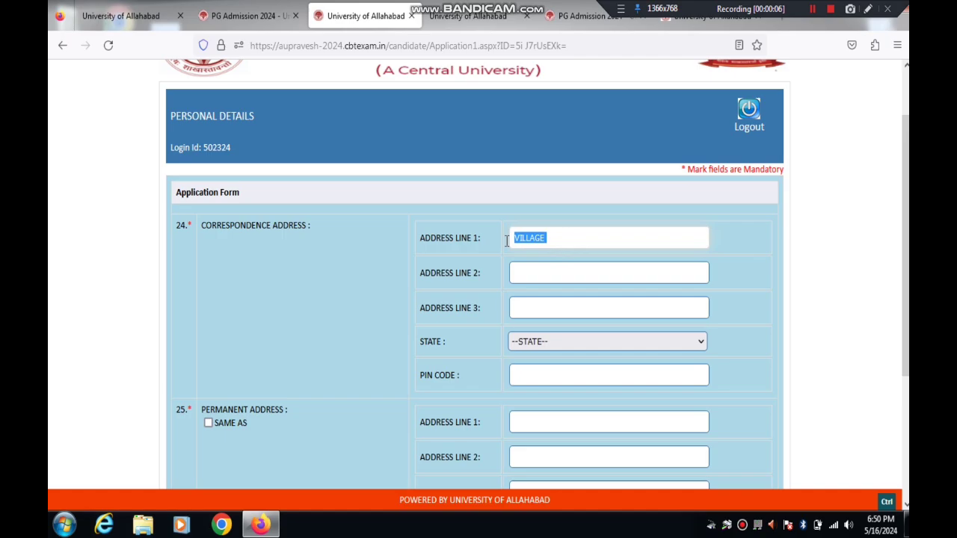
key(BackSpace)
text(VILLAGE XYZ)
click(517, 273)
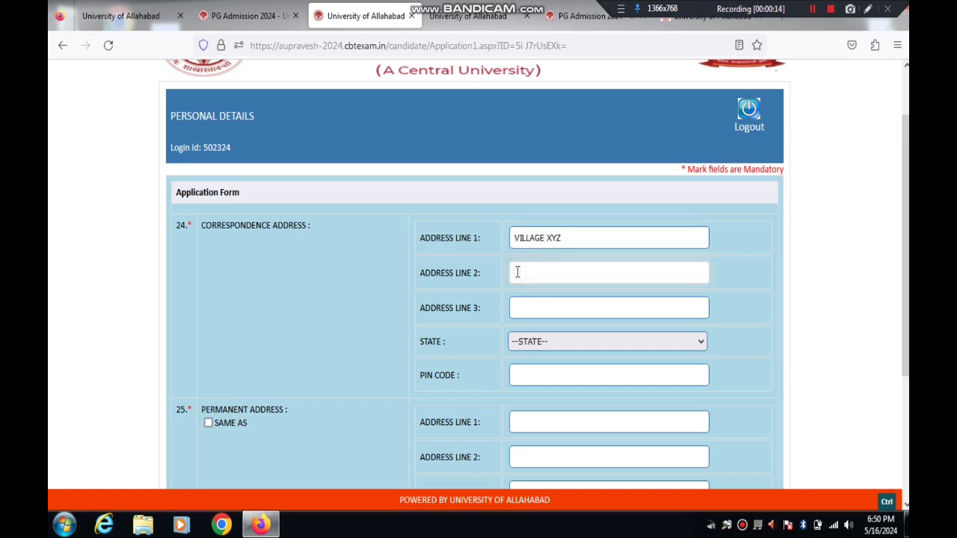
text(POST YZX)
click(551, 308)
text(TEH)
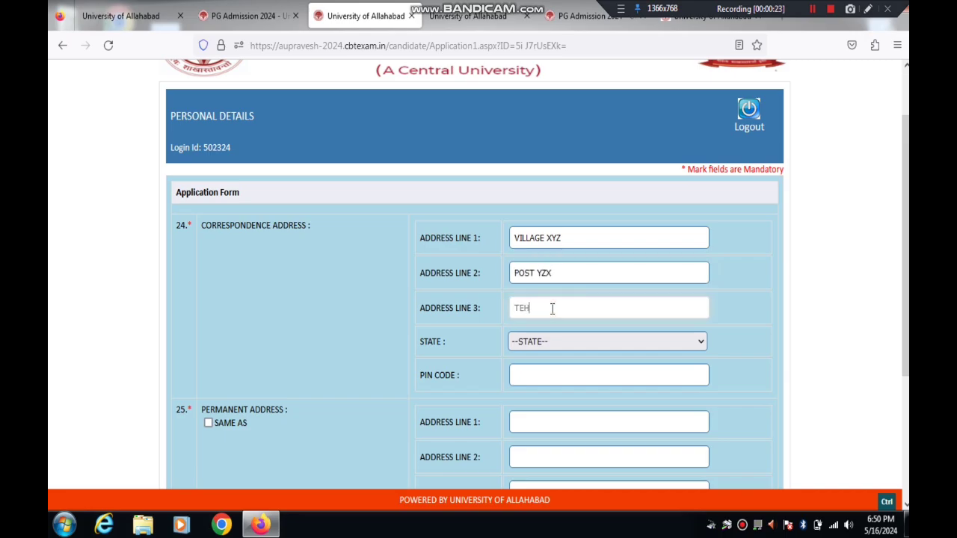
text(SIL XYZ)
Step: Set the correspondence state to Uttar Pradesh and district to PRAYAGRAJ
click(551, 346)
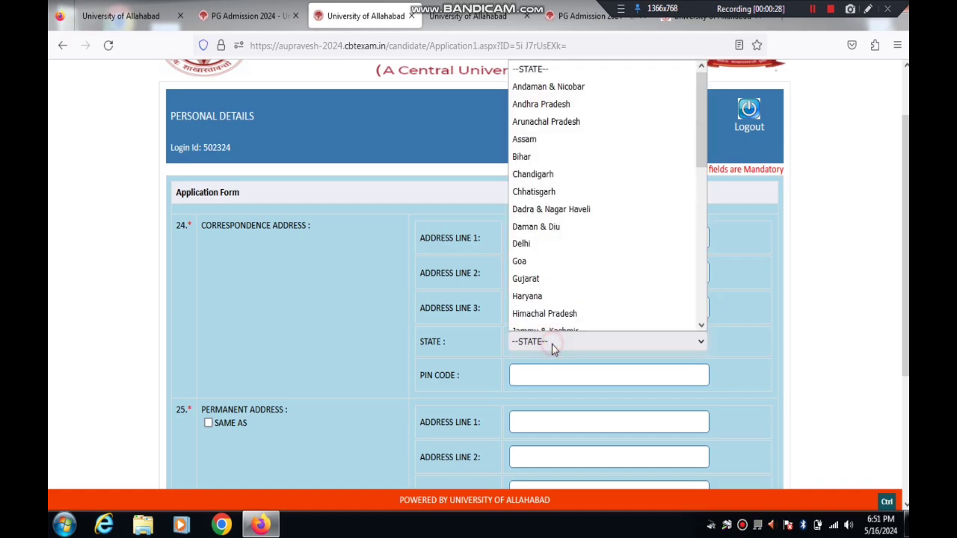
key(u)
key(Return)
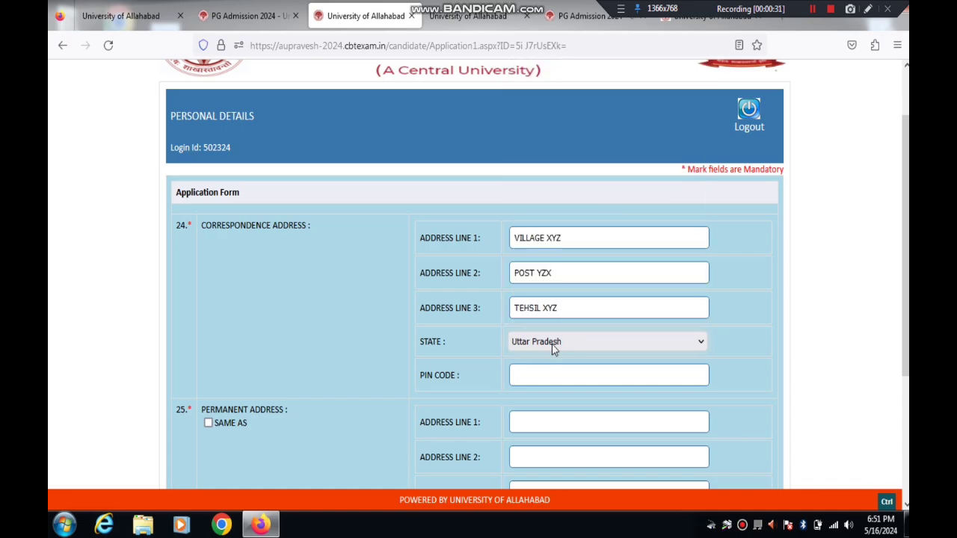
scroll(878, 299, down, 3)
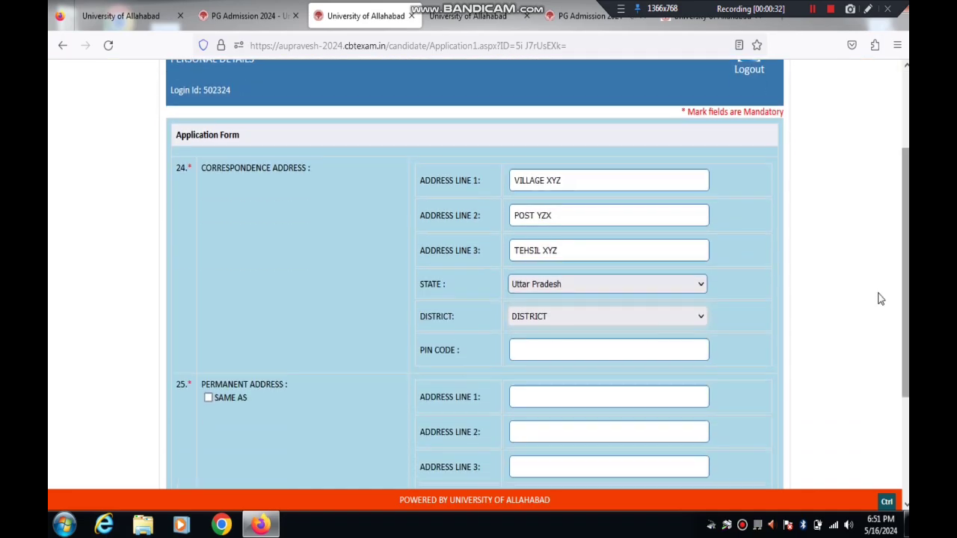
click(566, 316)
click(565, 315)
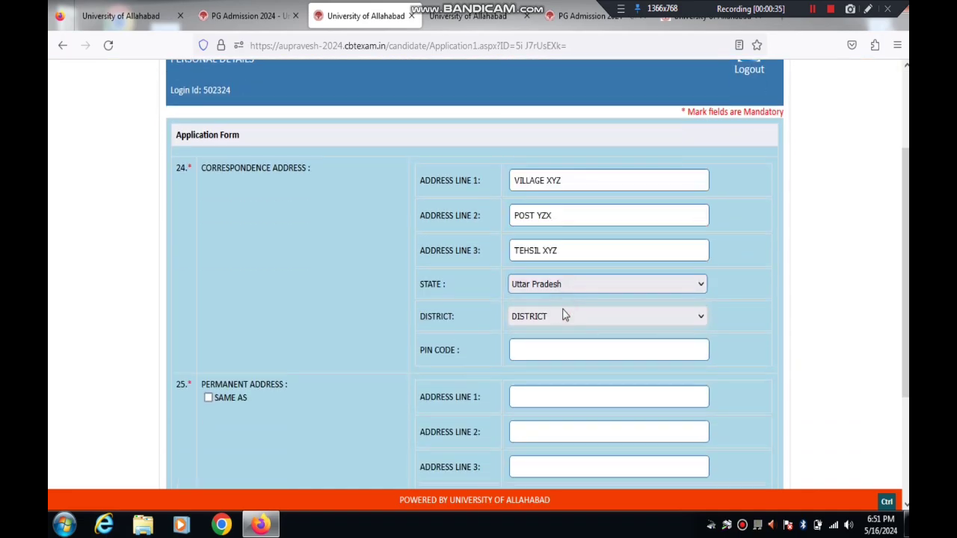
click(564, 314)
key(p)
key(r)
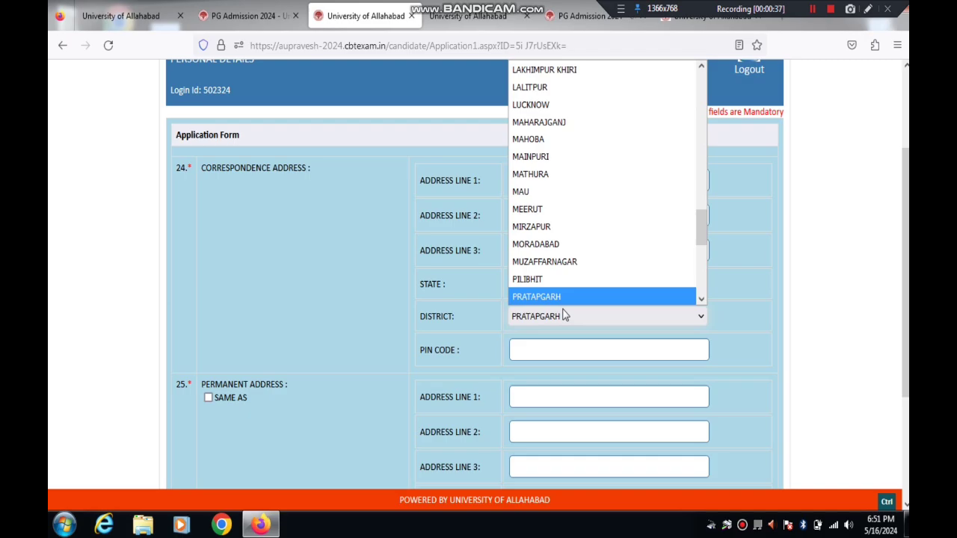
key(Up)
key(Down)
key(Down)
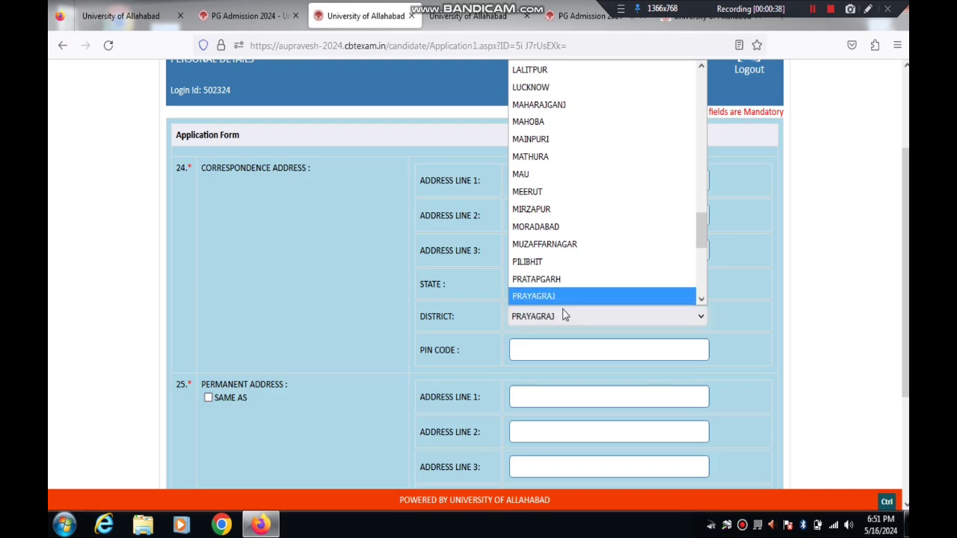
key(Return)
click(539, 351)
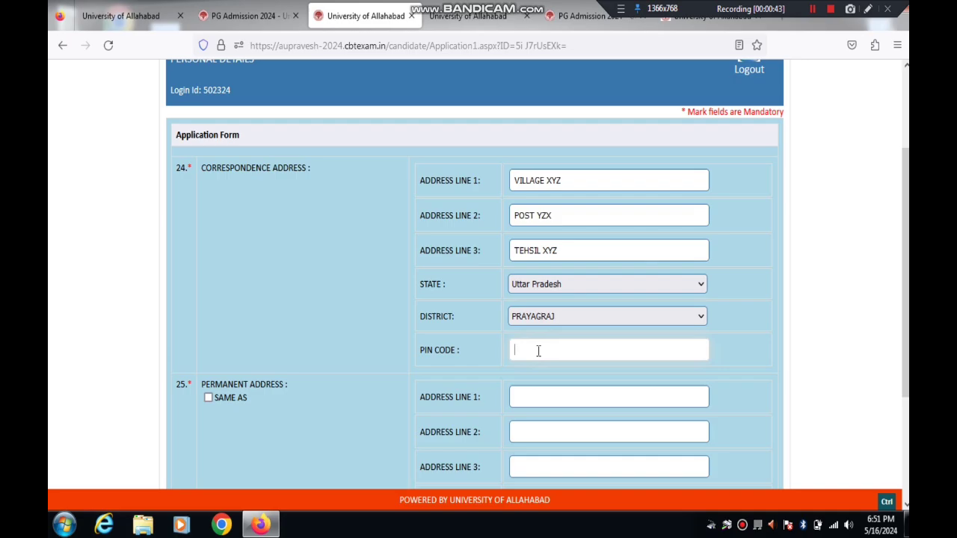
scroll(829, 297, down, 2)
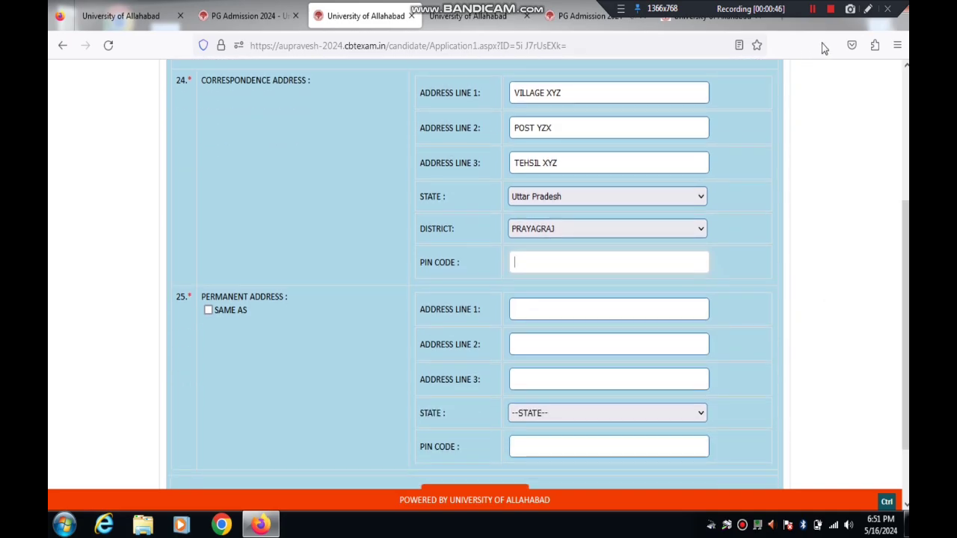
Step: Annotate the correspondence address and PIN code fields with markup strokes
click(869, 9)
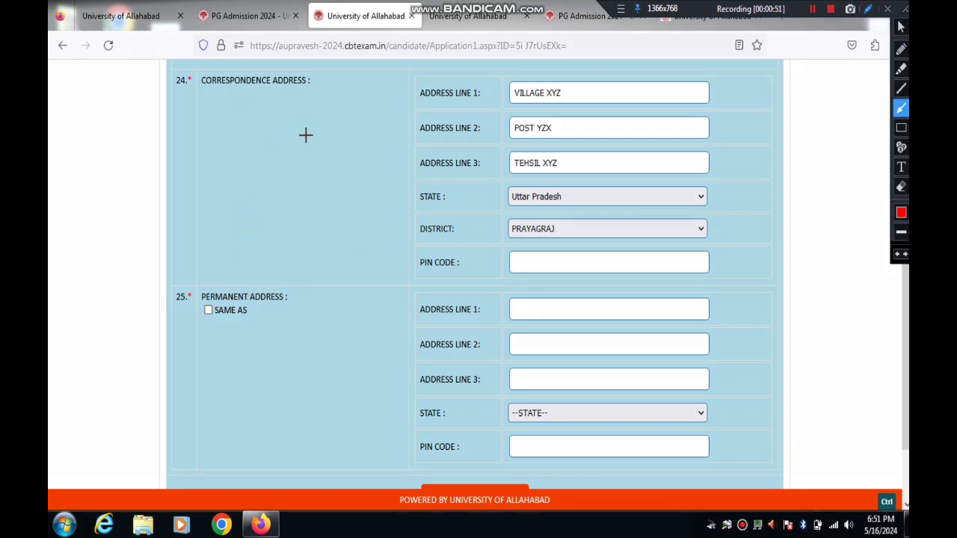
drag(337, 154, 274, 111)
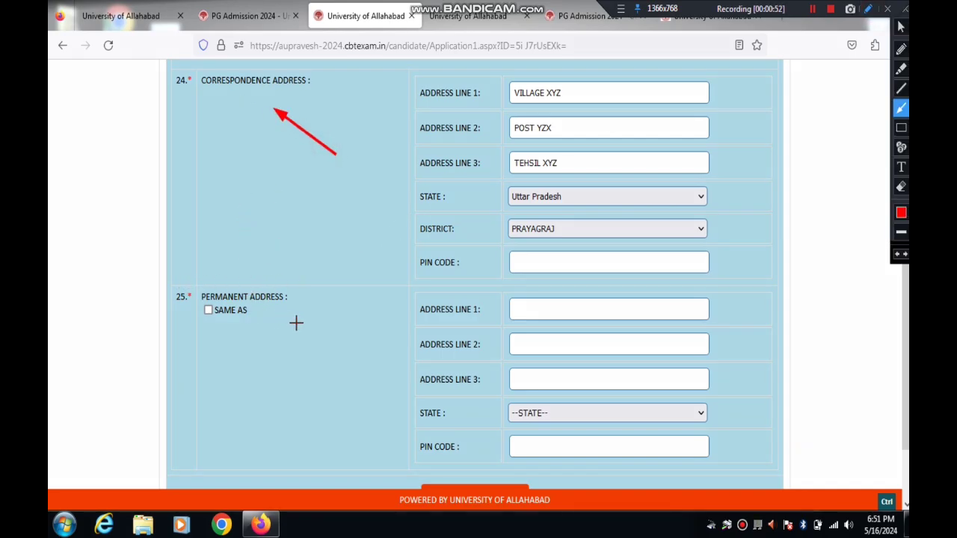
drag(323, 326, 217, 311)
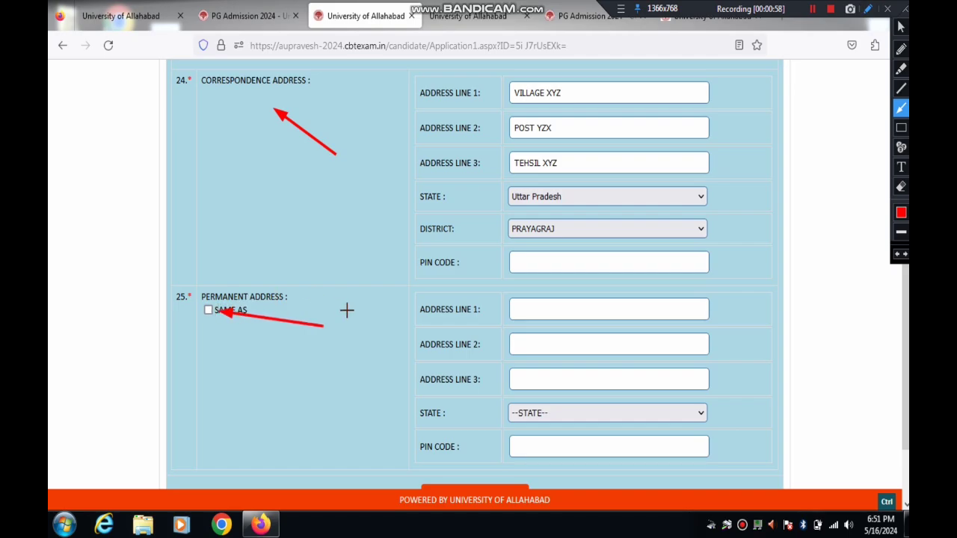
drag(347, 311, 527, 339)
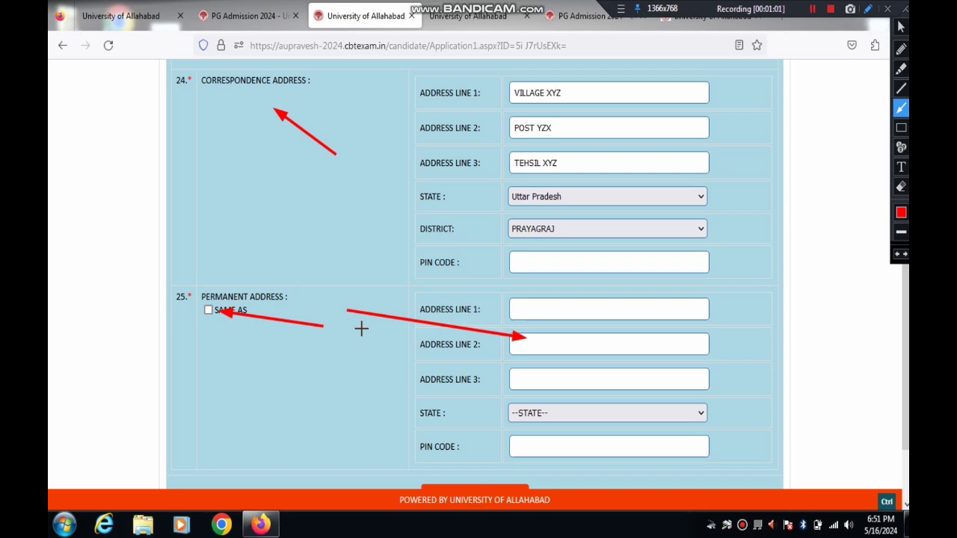
drag(462, 295, 534, 305)
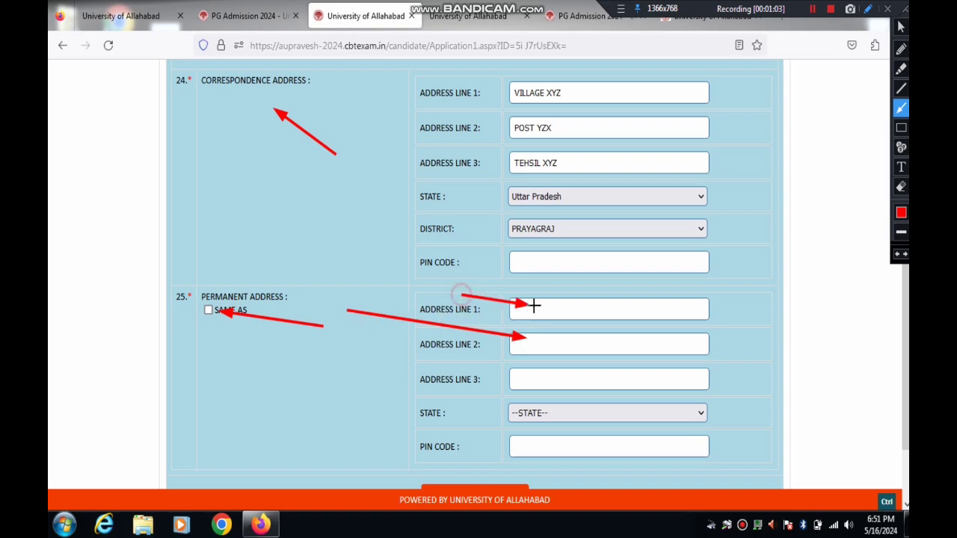
drag(493, 334, 526, 365)
click(588, 386)
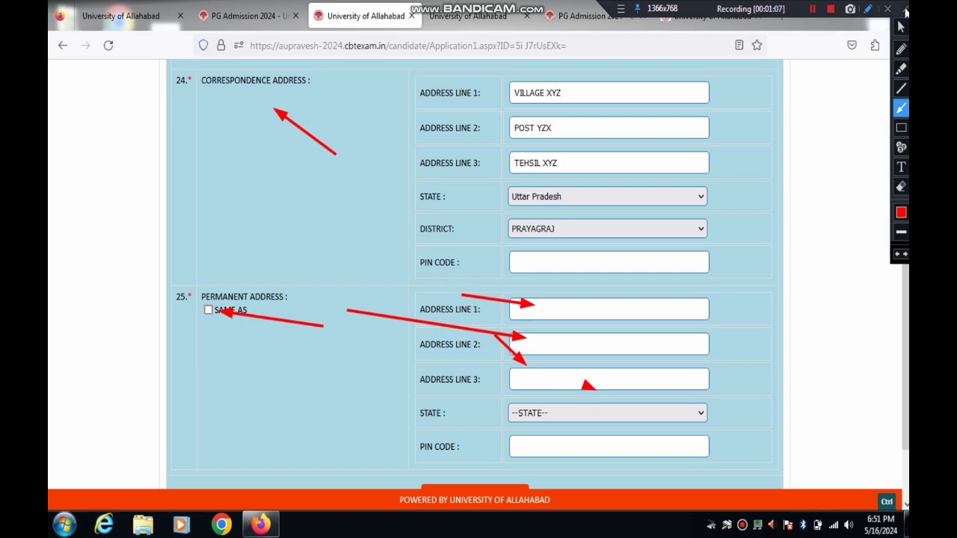
click(905, 10)
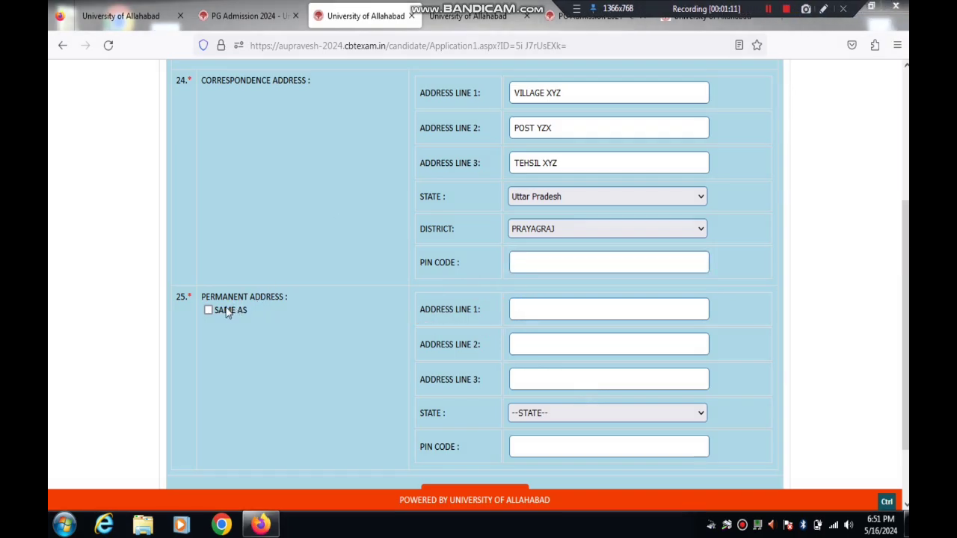
Step: Enter PIN code 111111, make permanent address same as correspondence, and continue
click(546, 262)
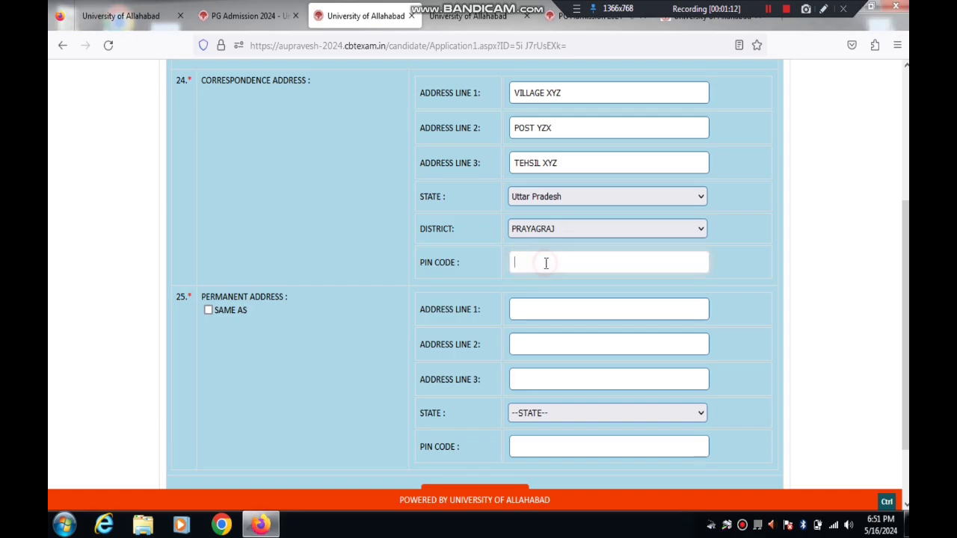
text(111111)
click(209, 312)
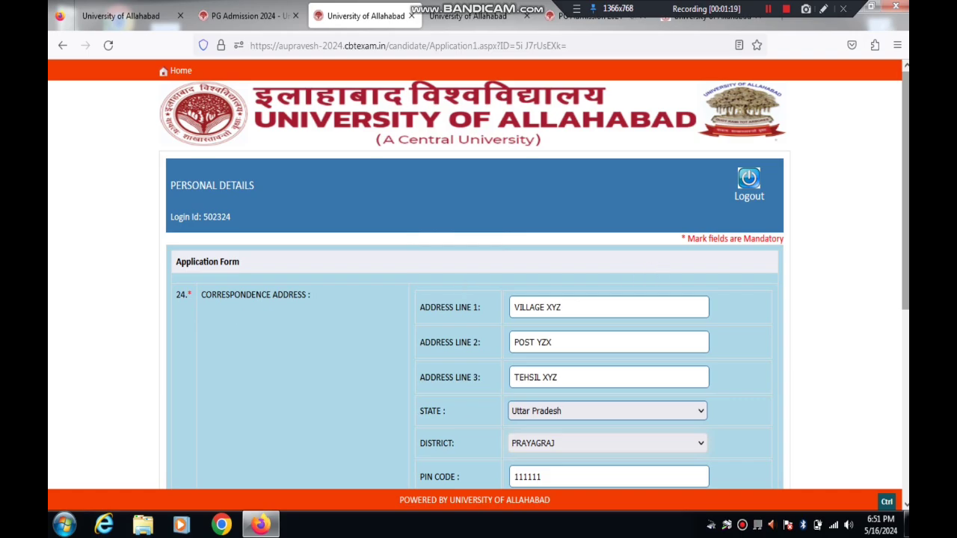
drag(905, 224, 900, 404)
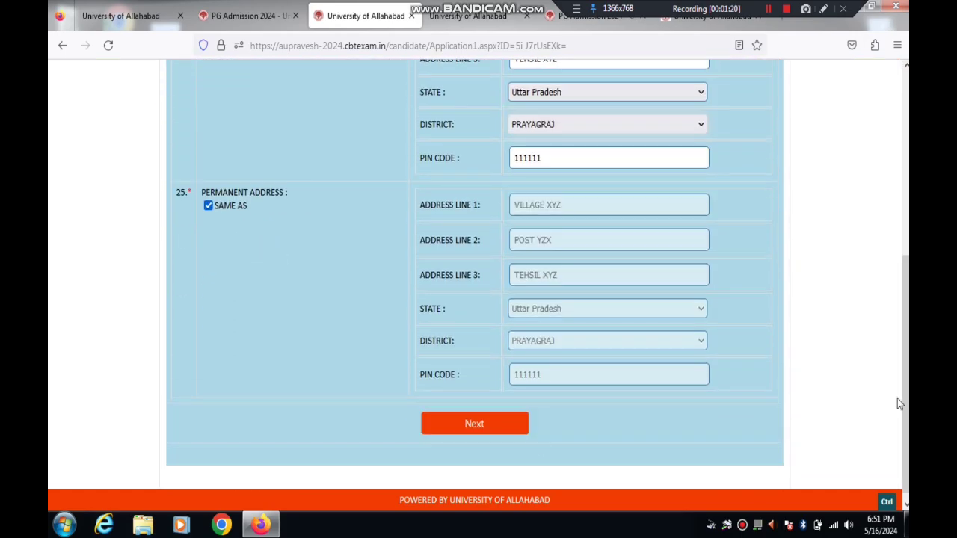
click(473, 425)
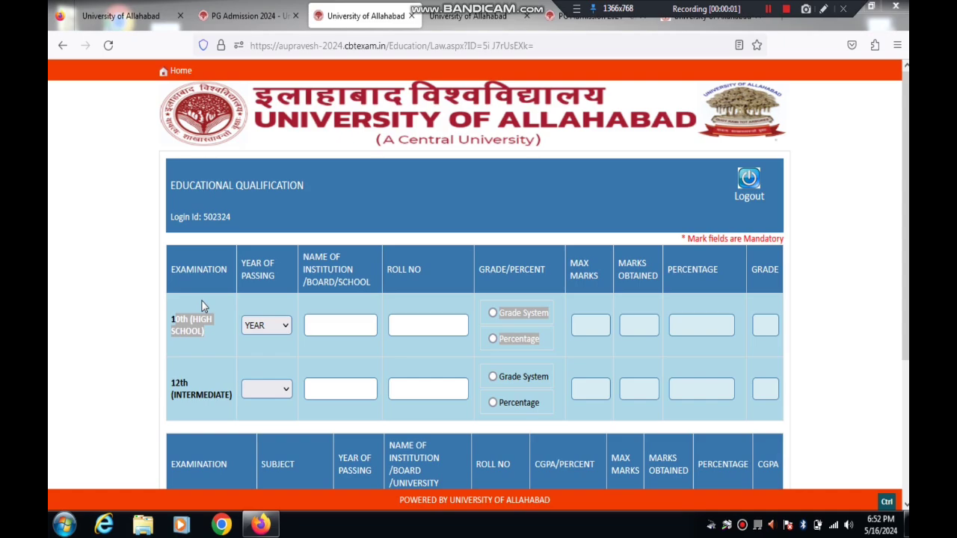
click(202, 302)
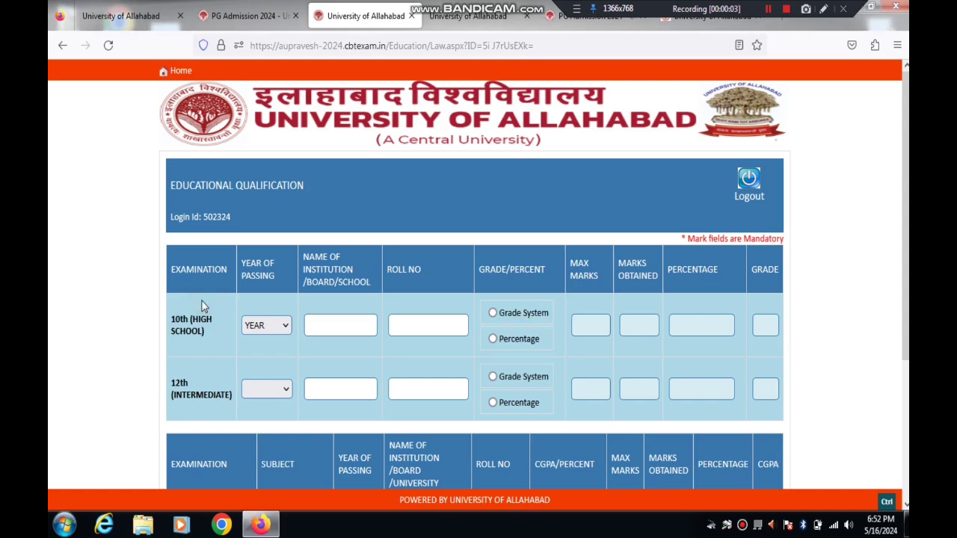
click(825, 9)
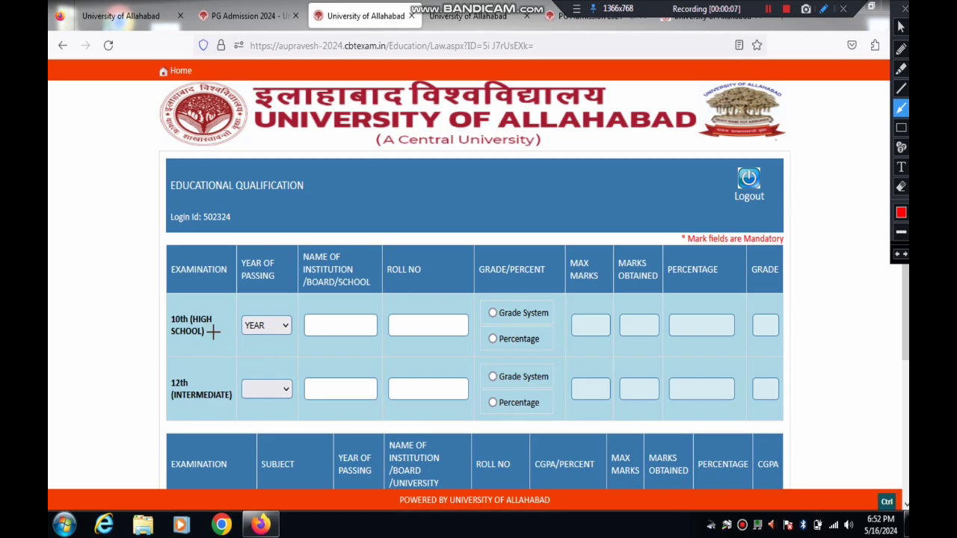
drag(210, 327, 533, 305)
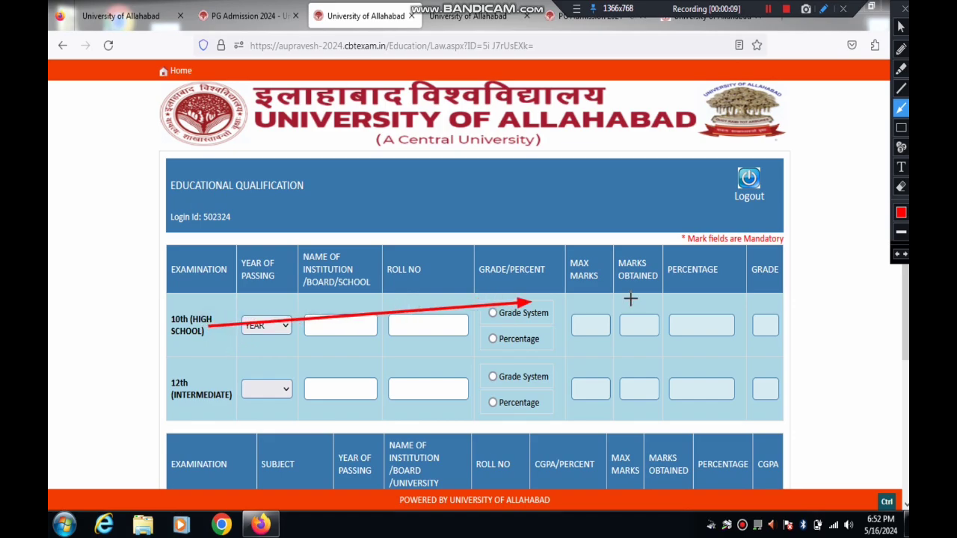
drag(631, 299, 722, 304)
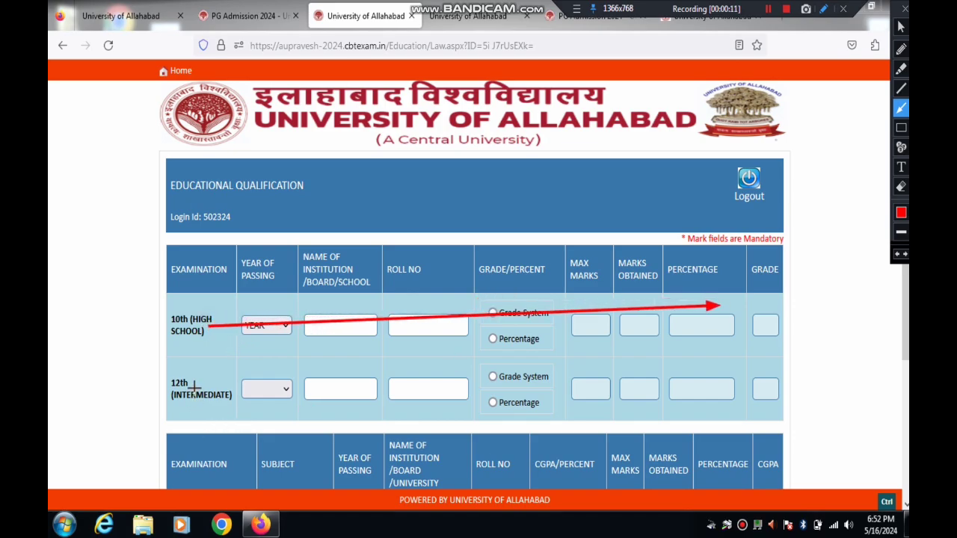
drag(194, 386, 737, 372)
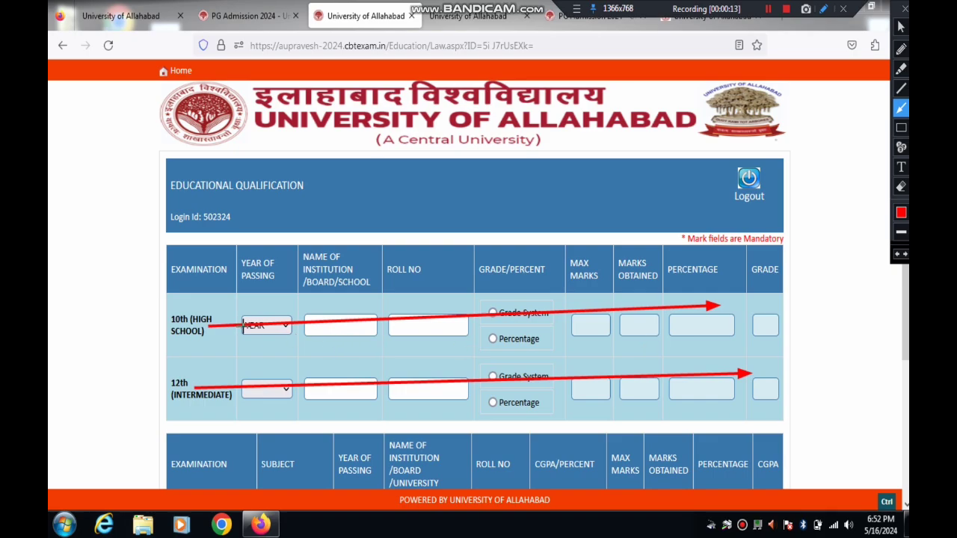
drag(232, 328, 491, 316)
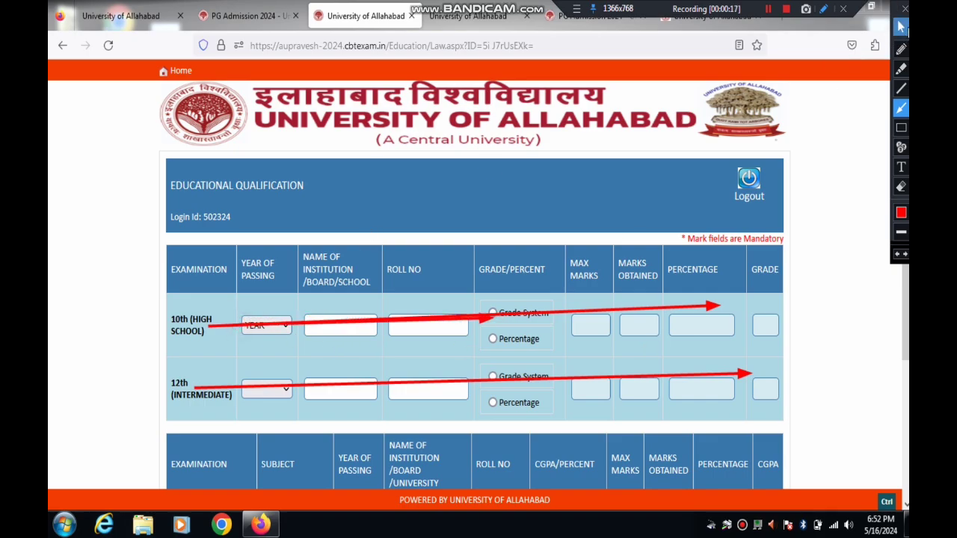
click(904, 10)
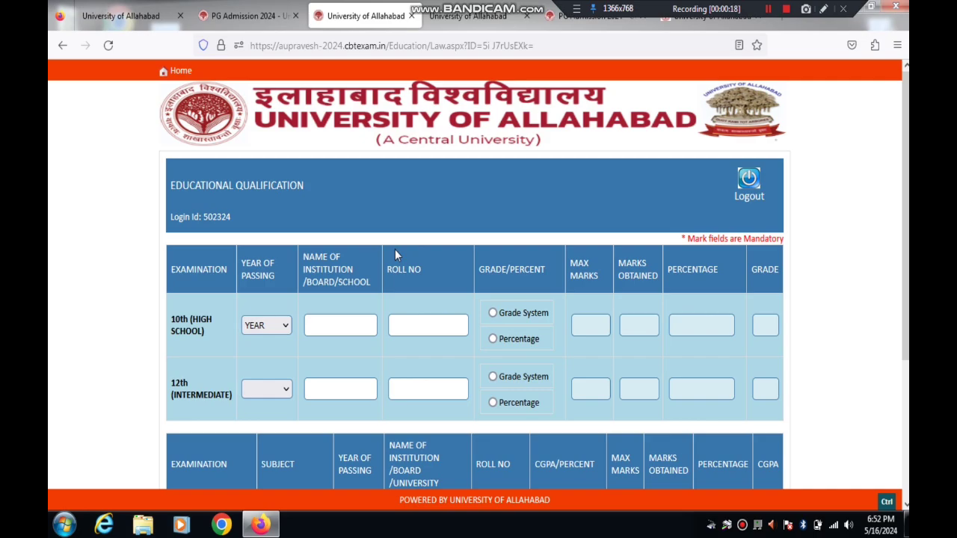
Step: Fill the 10th row: 2015, UP BOARD, Percentage, max 600, obtained 480 (80.00%)
click(256, 327)
text(2015)
key(Return)
click(337, 325)
text(UP BOARD)
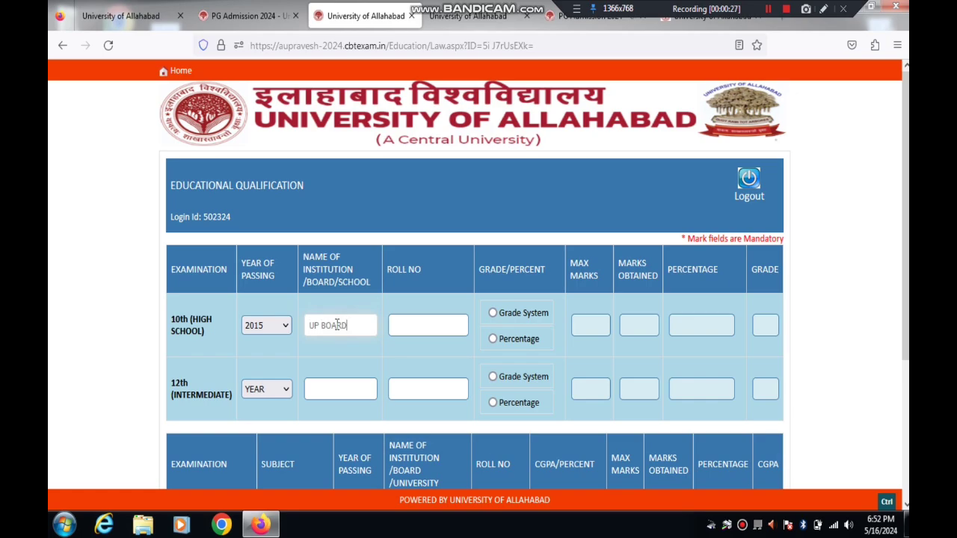
click(427, 327)
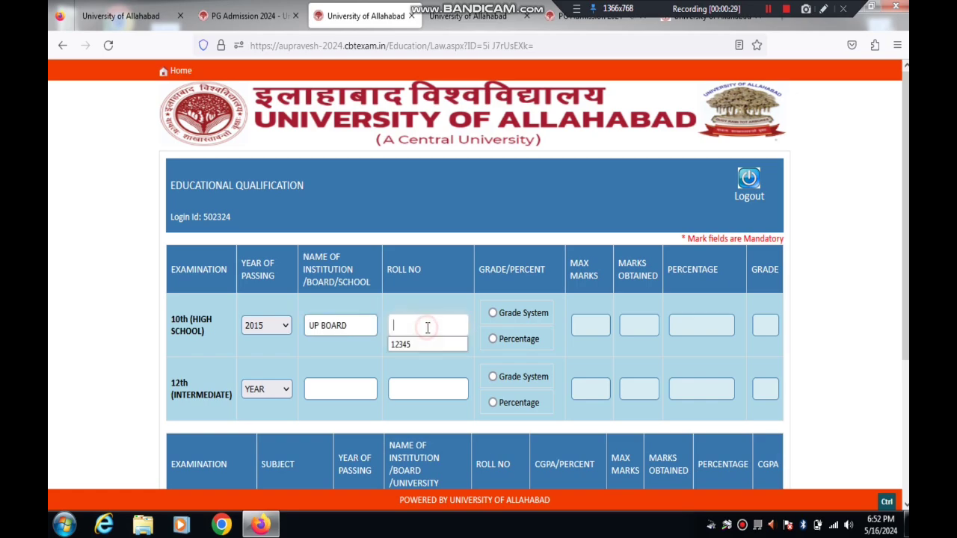
click(500, 338)
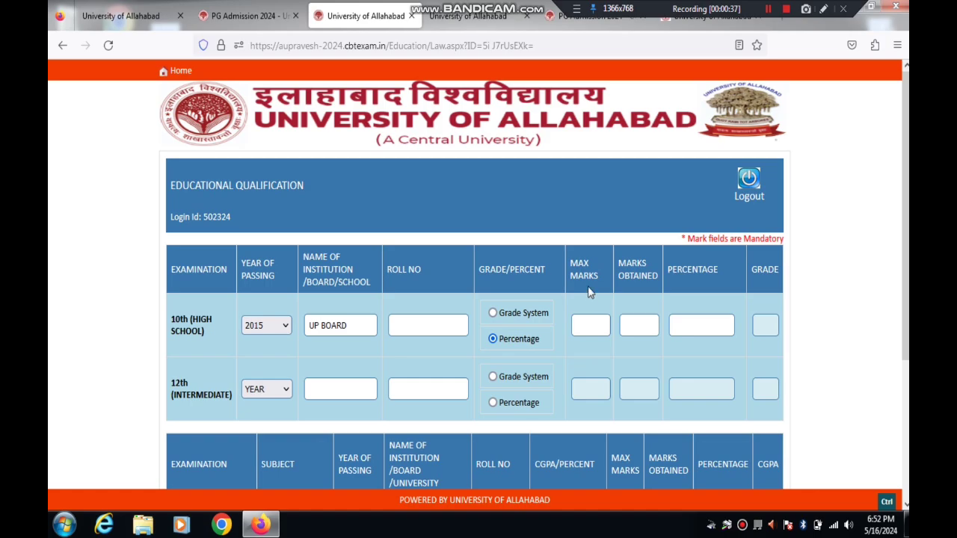
click(590, 326)
key(Tab)
text(480)
key(Tab)
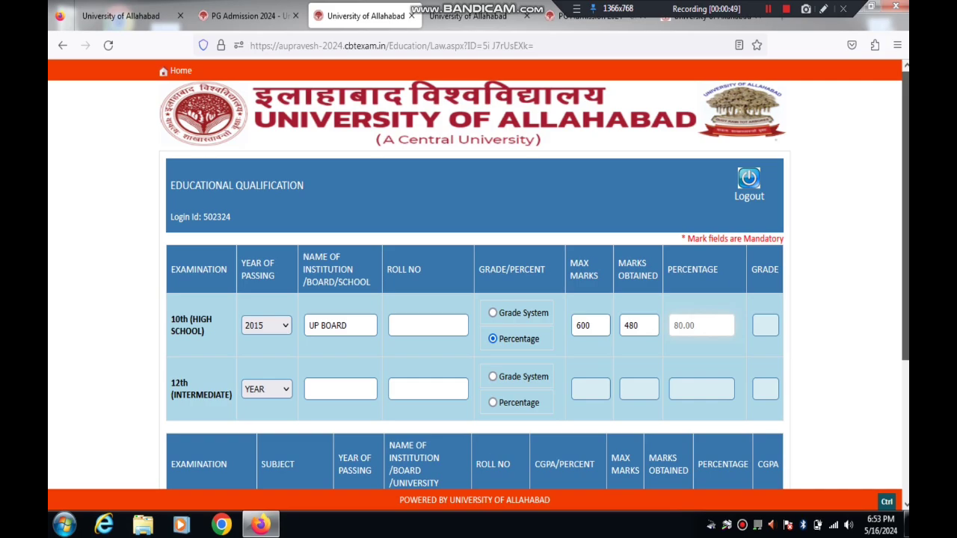
scroll(479, 274, down, 2)
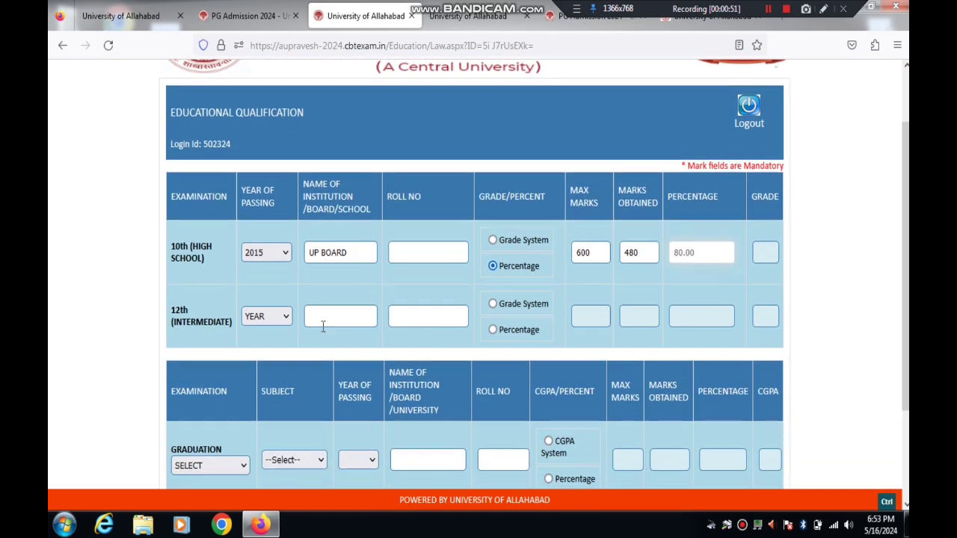
Step: Fill the 12th row: 2017, UP BOARD, Percentage, max 500, obtained 480 (96.00%)
click(262, 320)
key(Down)
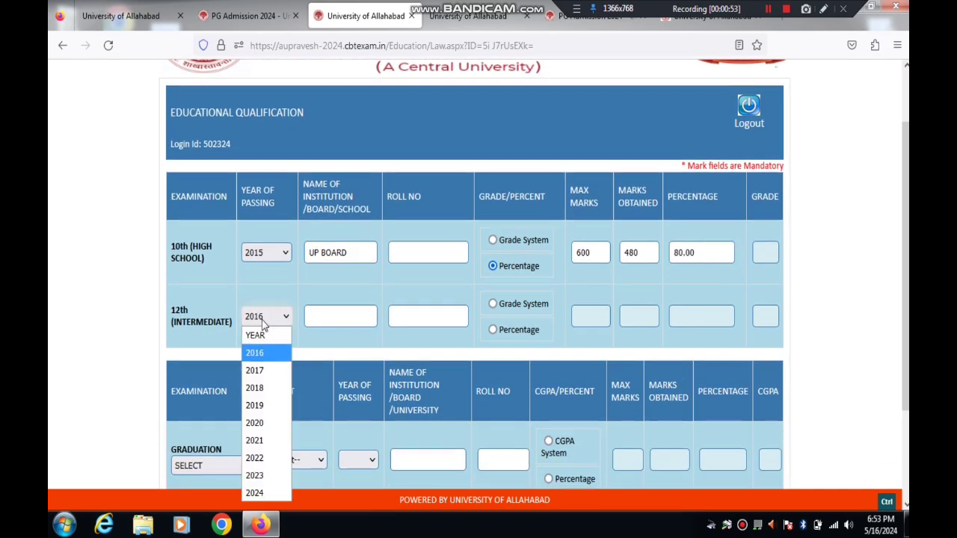
key(Down)
key(Return)
click(348, 327)
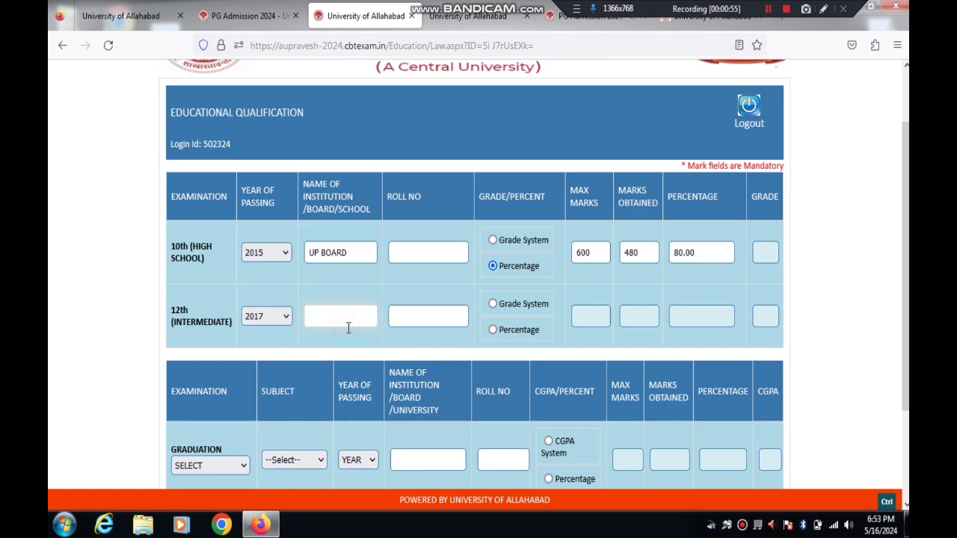
text(UP BOARD)
click(437, 316)
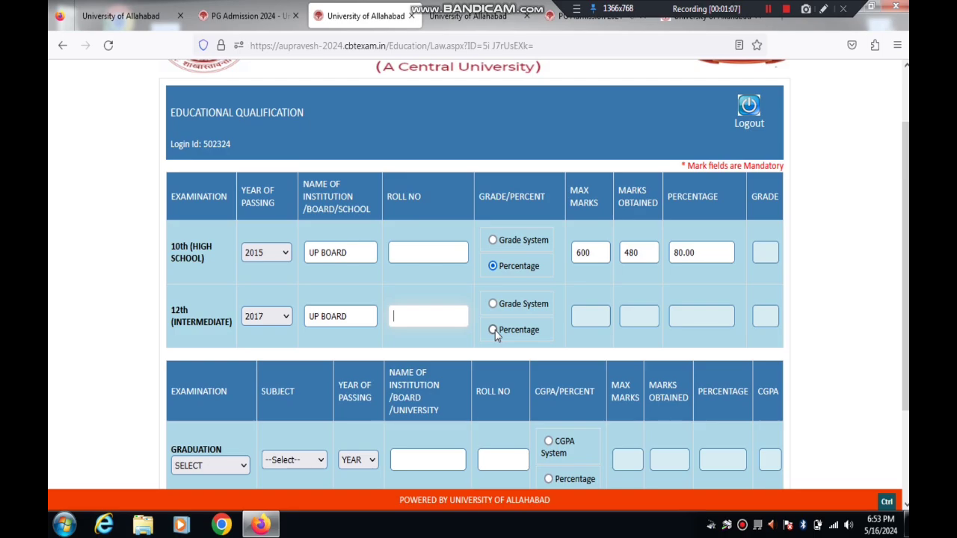
click(494, 330)
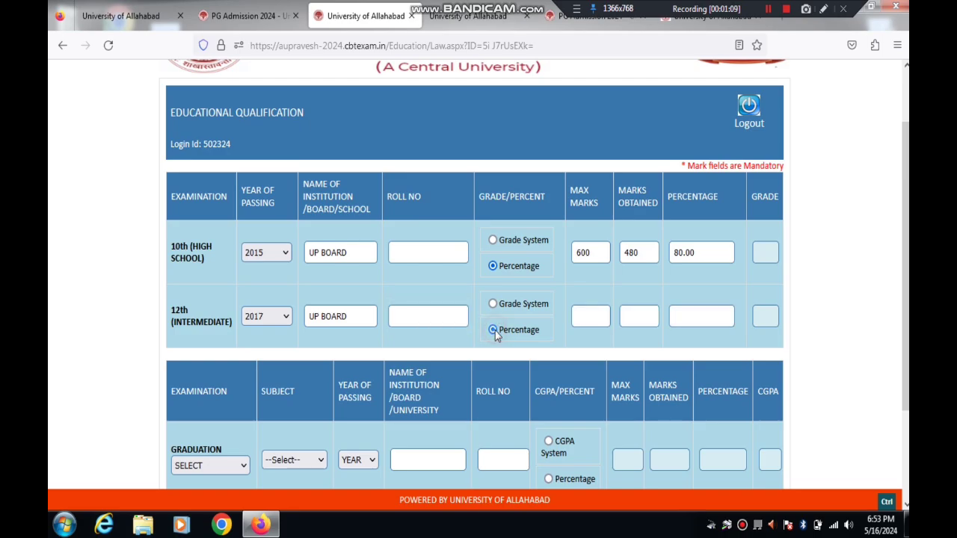
click(589, 312)
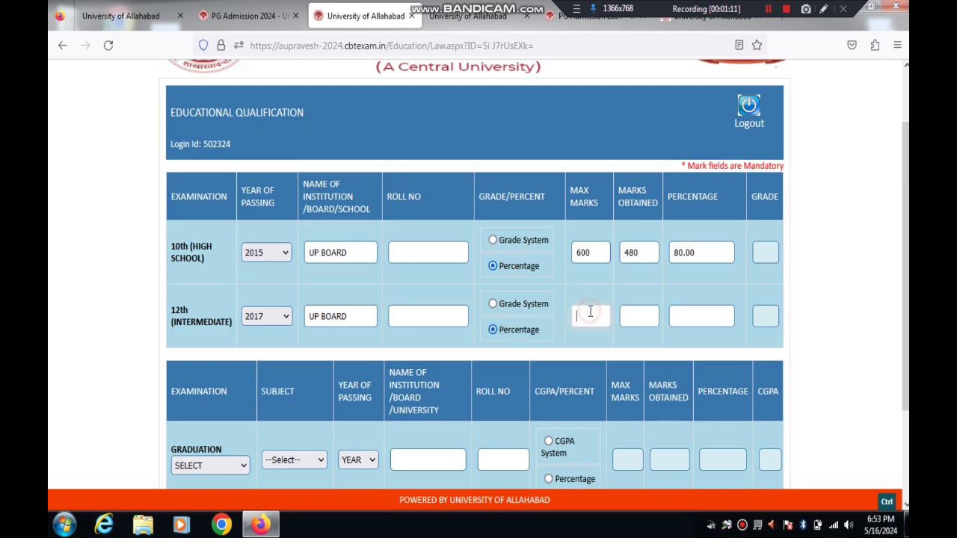
text(500)
click(641, 316)
text(480)
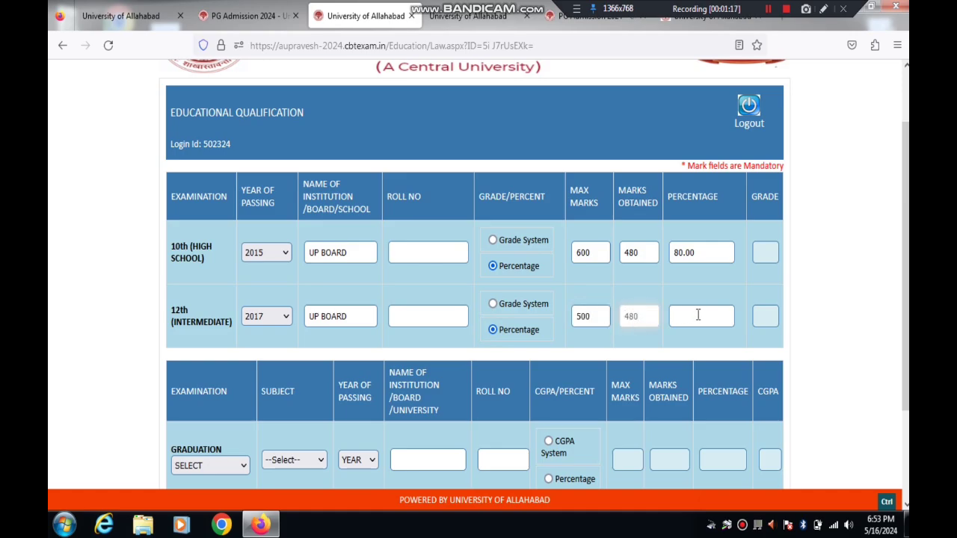
click(698, 315)
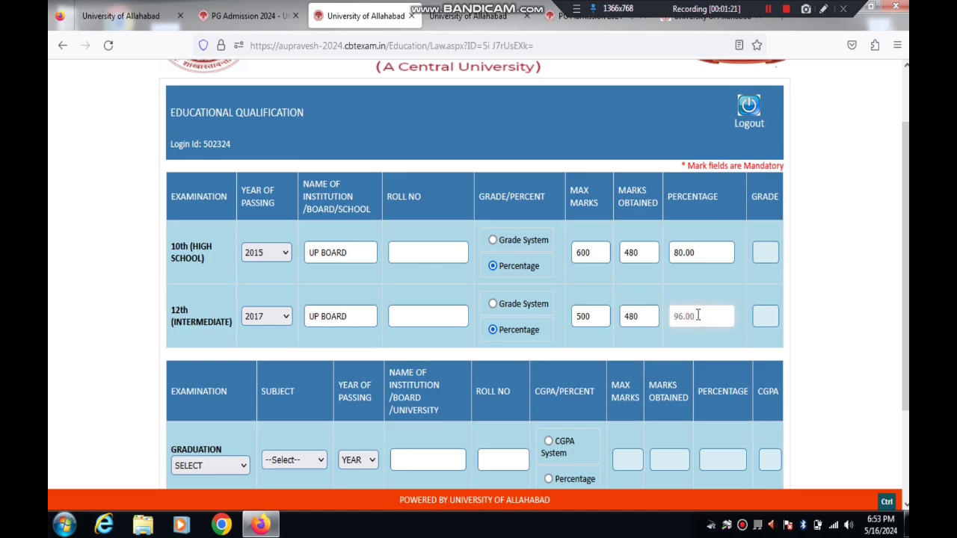
Step: Mark graduation as APPEARING and leave the degree list without choosing a subject
scroll(804, 367, down, 3)
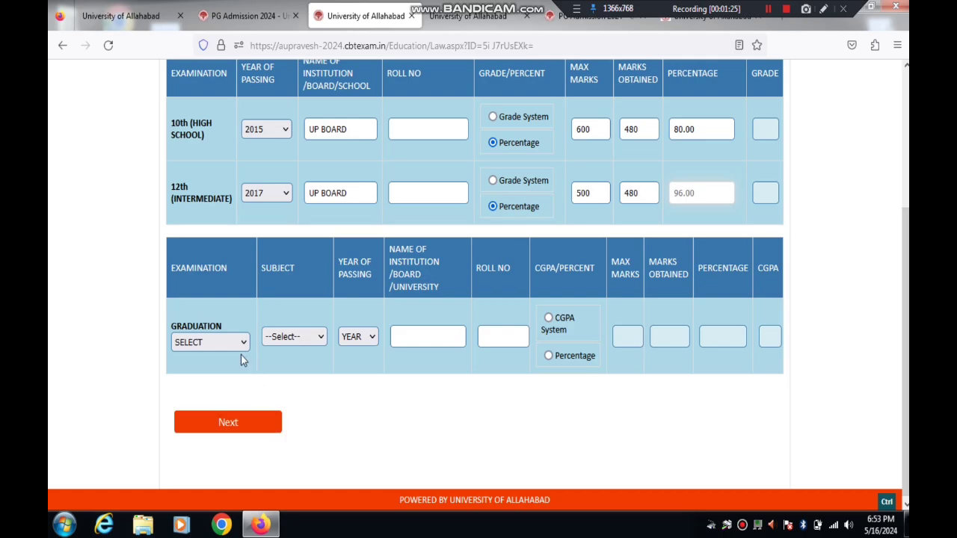
click(215, 344)
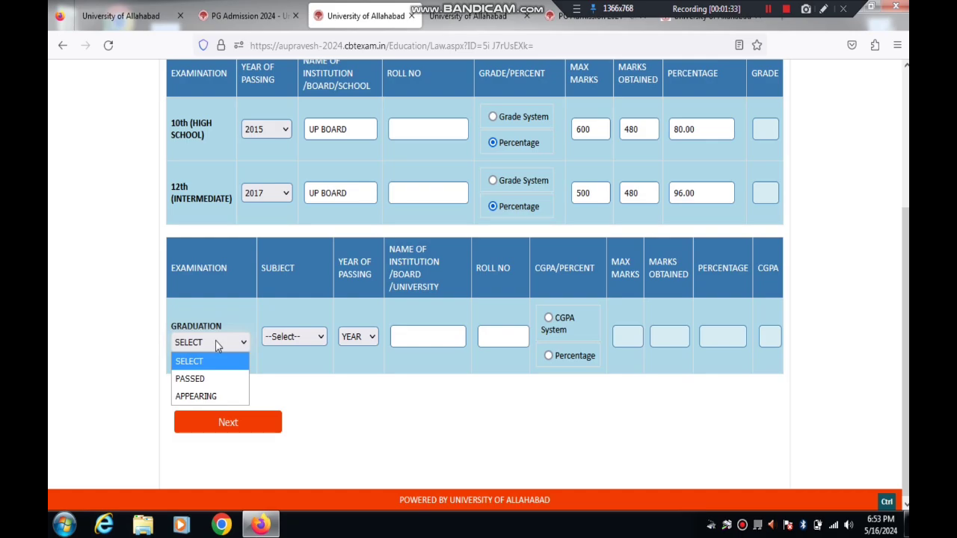
click(196, 396)
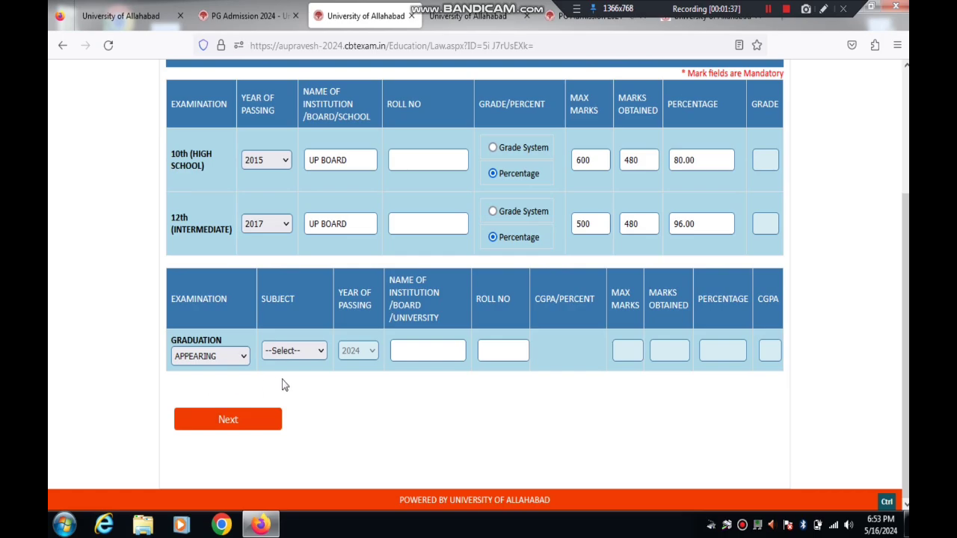
click(291, 351)
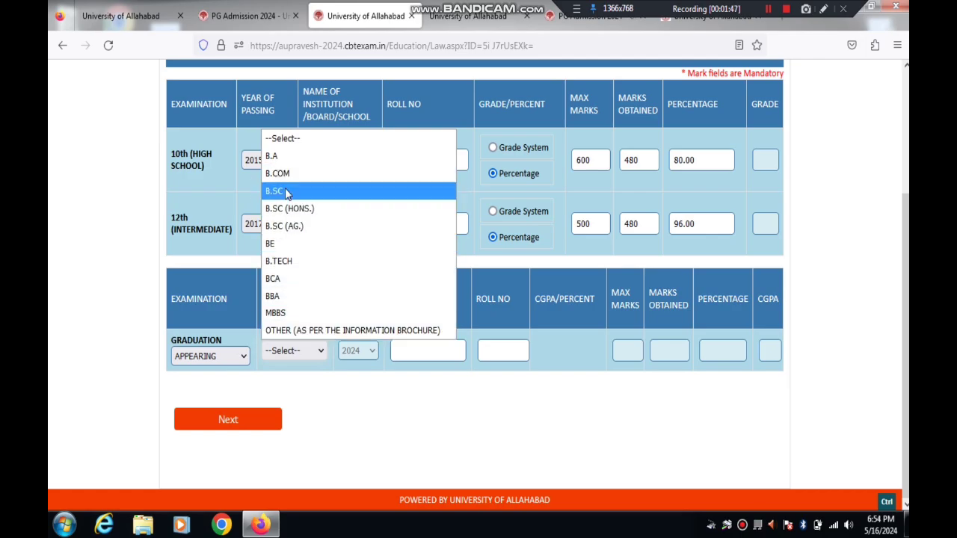
click(333, 407)
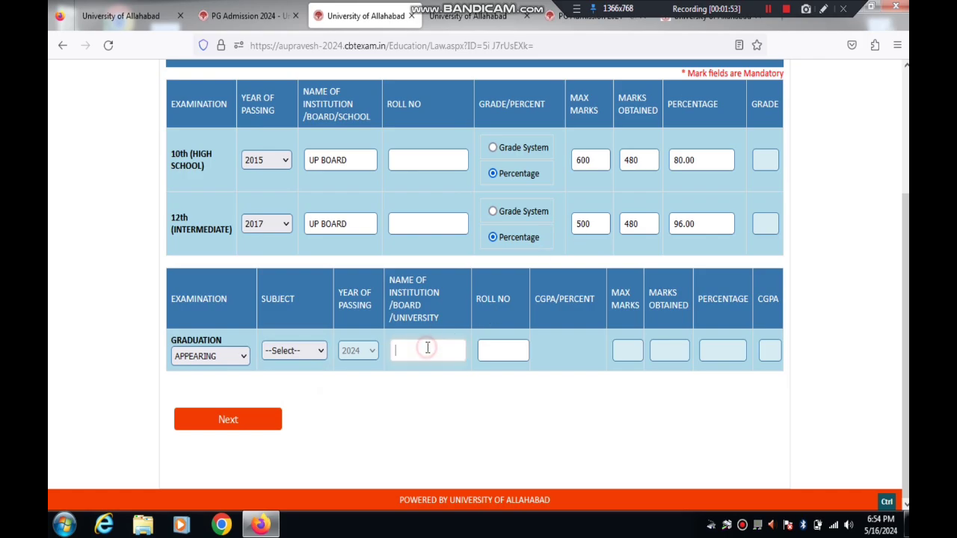
Step: Annotate the graduation row fields and reopen the graduation status choices
click(824, 10)
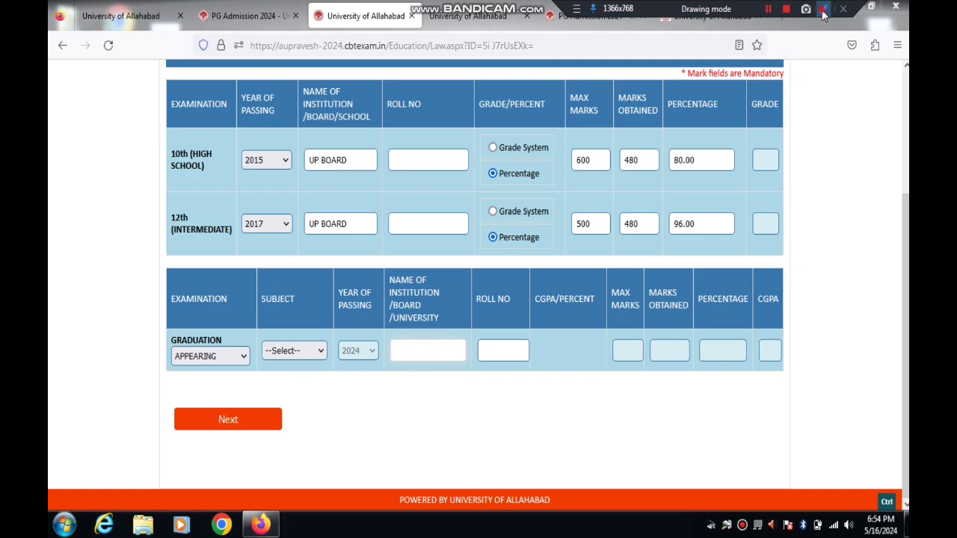
drag(422, 276, 431, 350)
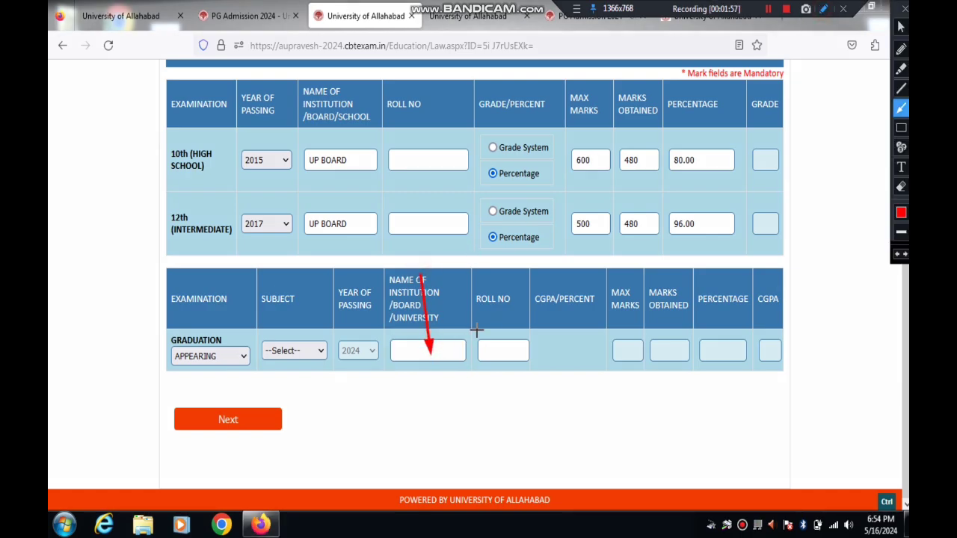
drag(494, 315, 510, 343)
drag(627, 277, 633, 342)
drag(196, 341, 233, 354)
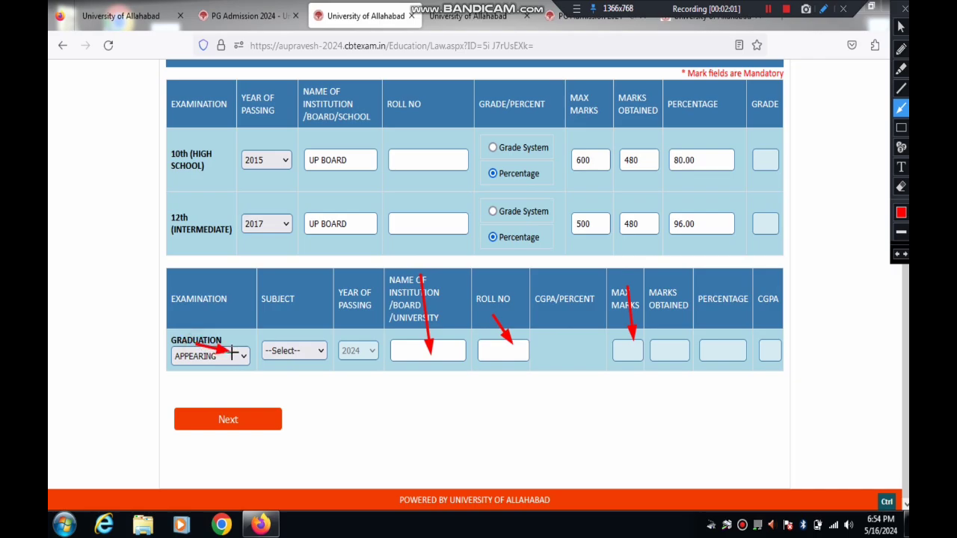
click(905, 9)
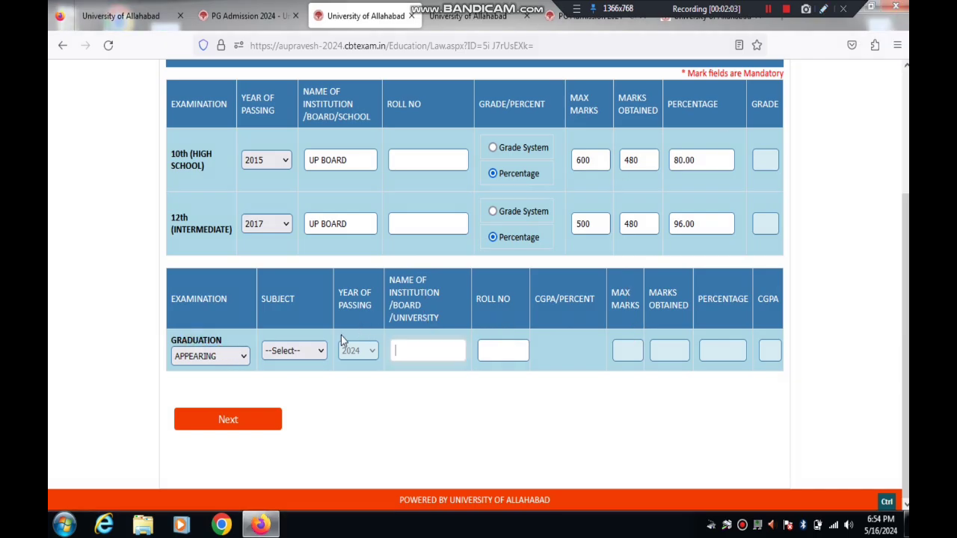
click(217, 356)
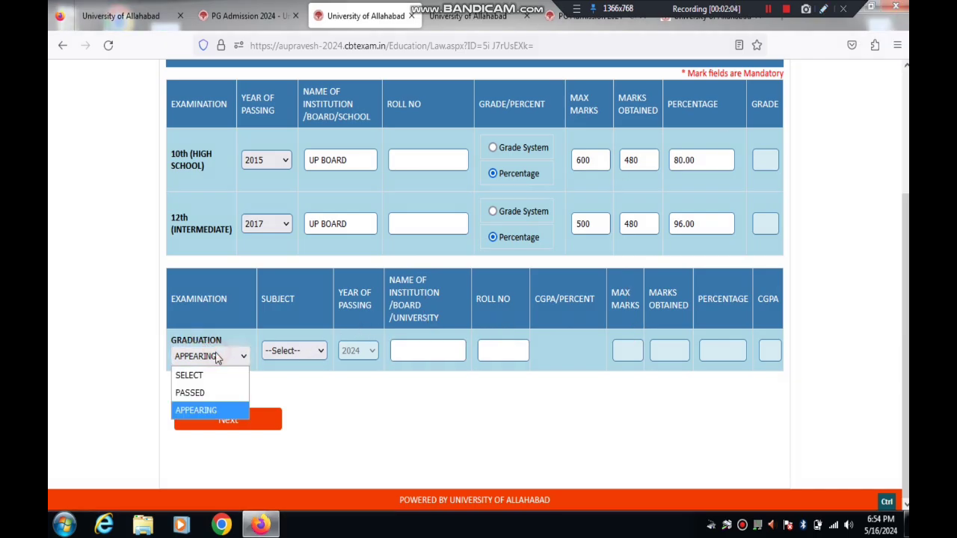
Step: Enter graduation as PASSED B.A, 2023, with the suggested VEER… university name
click(190, 393)
click(303, 368)
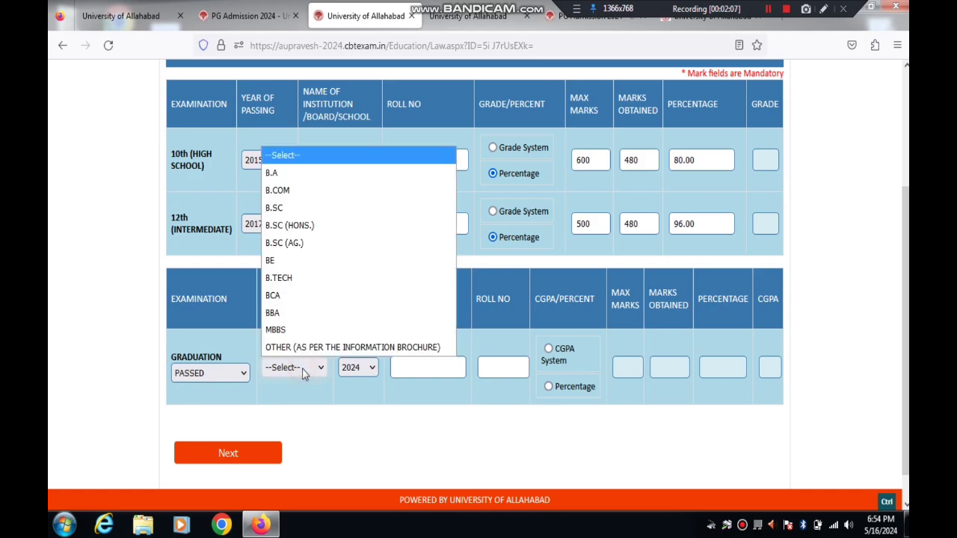
click(281, 174)
click(367, 370)
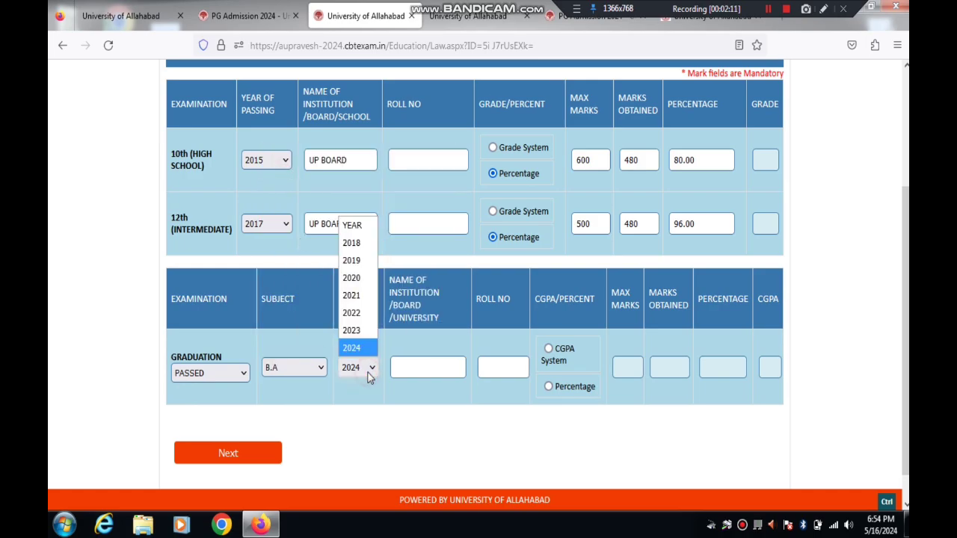
click(356, 331)
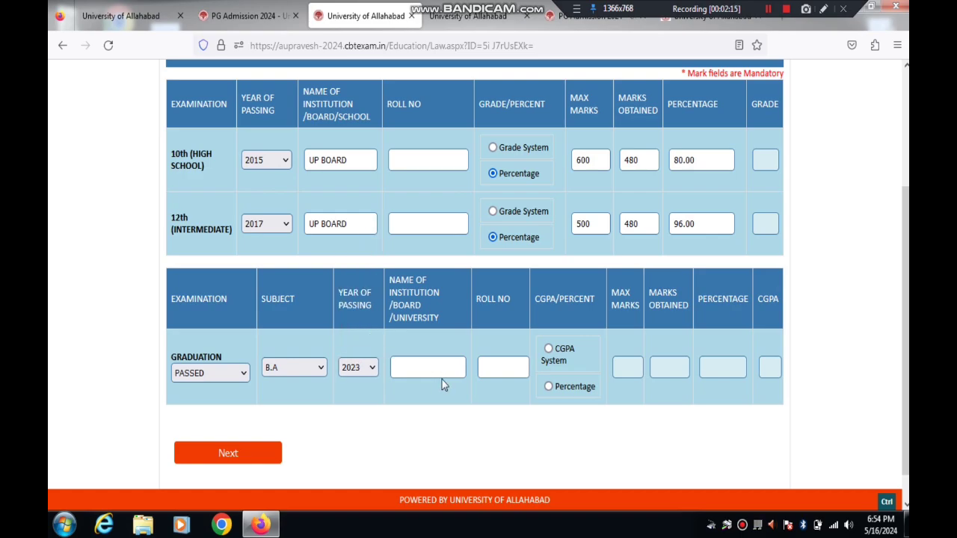
click(419, 368)
text(VEER)
key(Down)
key(Return)
click(508, 365)
Step: Record graduation marks as 1800 maximum and 1200 obtained, giving 66.67 percent, then continue
click(548, 386)
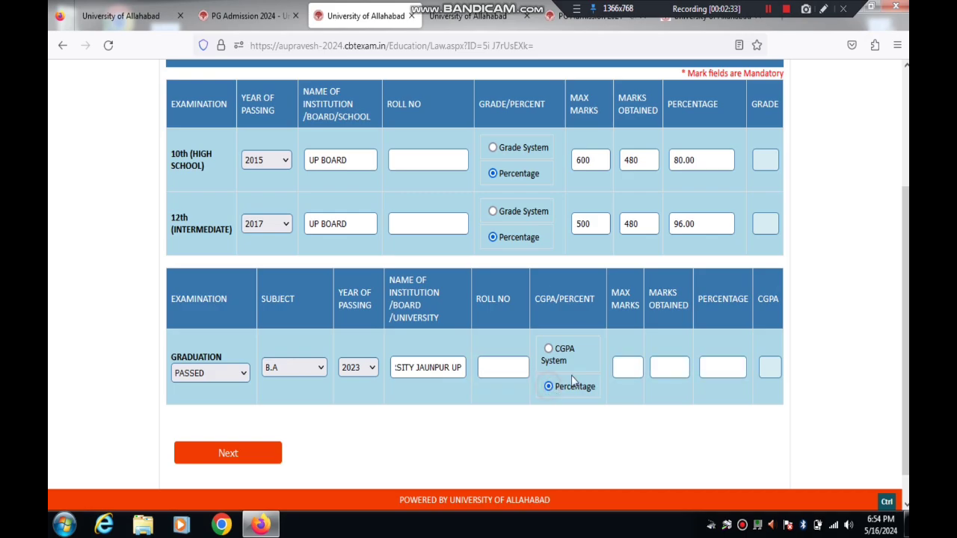
click(633, 367)
text(1800)
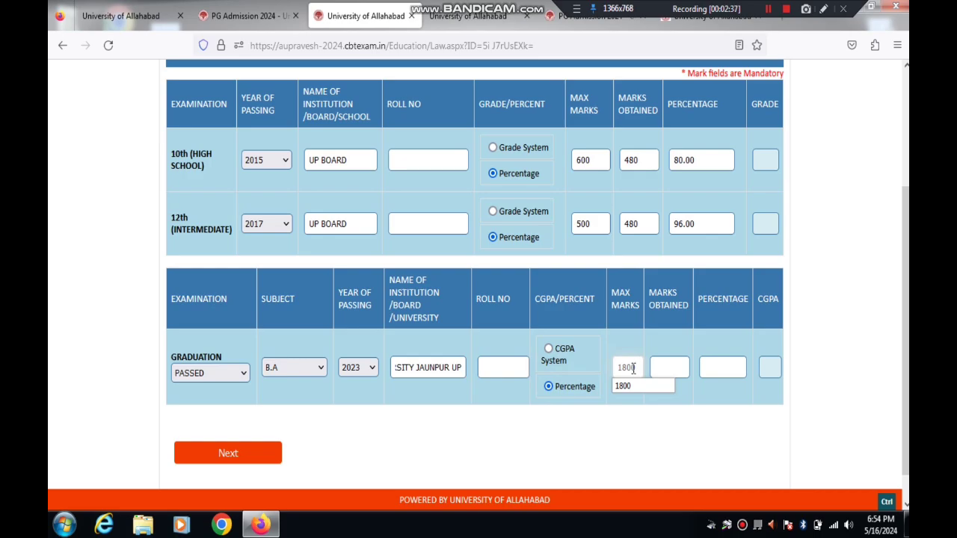
key(Tab)
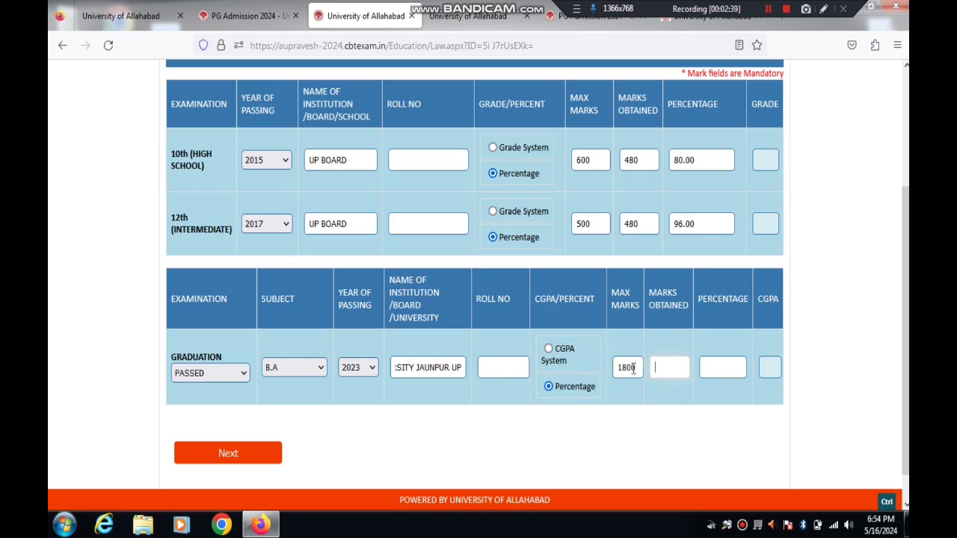
text(1200)
click(735, 364)
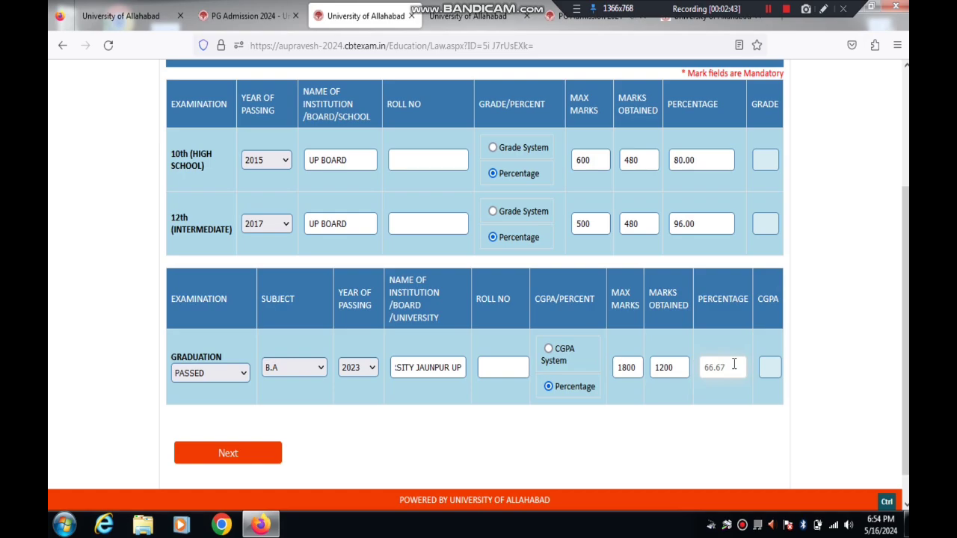
scroll(598, 381, down, 1)
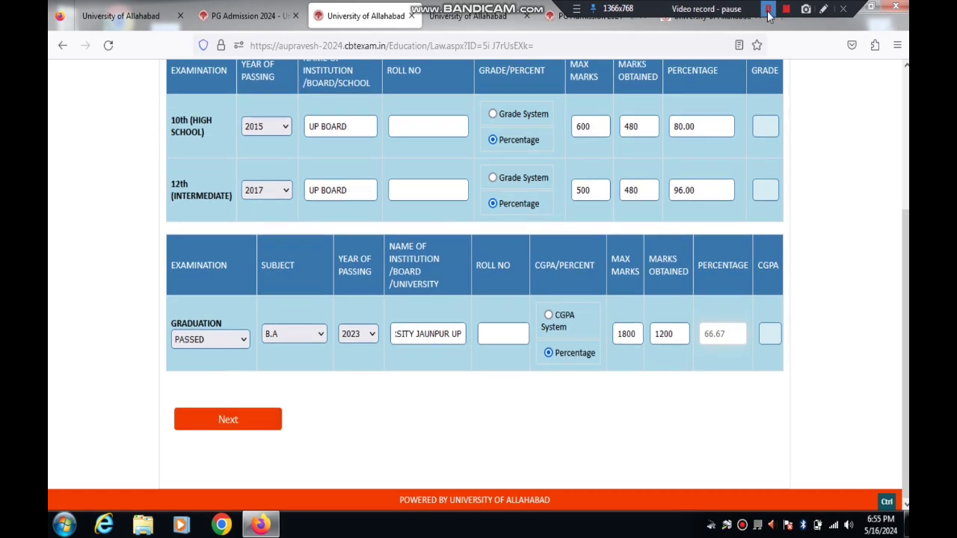
scroll(867, 149, down, 2)
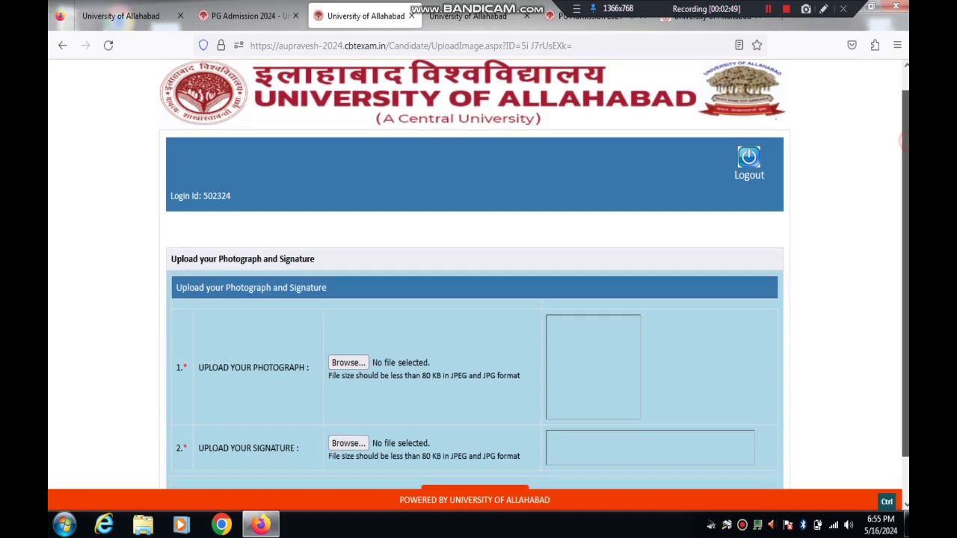
Step: Upload AAA.jpg as the applicant photograph
click(823, 9)
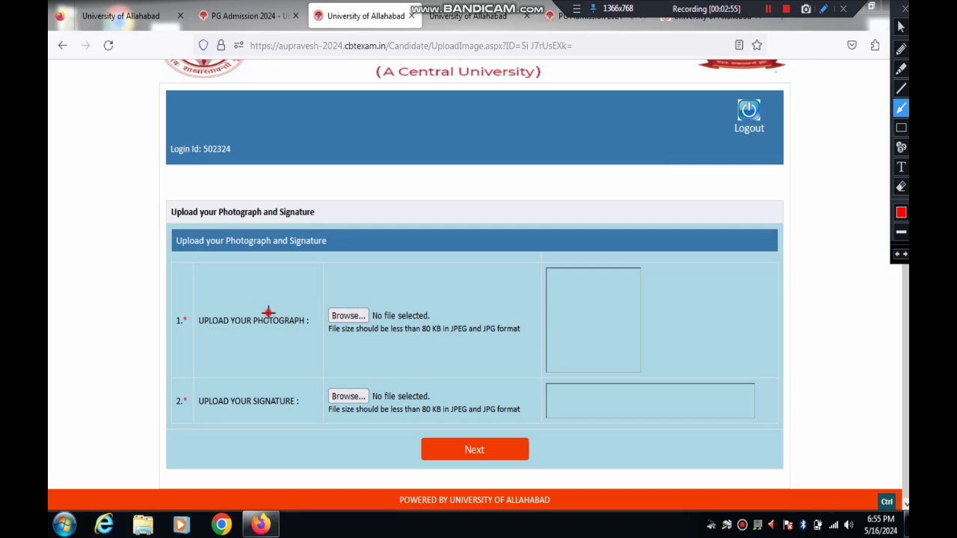
mouse_move(268, 312)
mouse_down()
mouse_move(415, 314)
mouse_move(416, 330)
mouse_up()
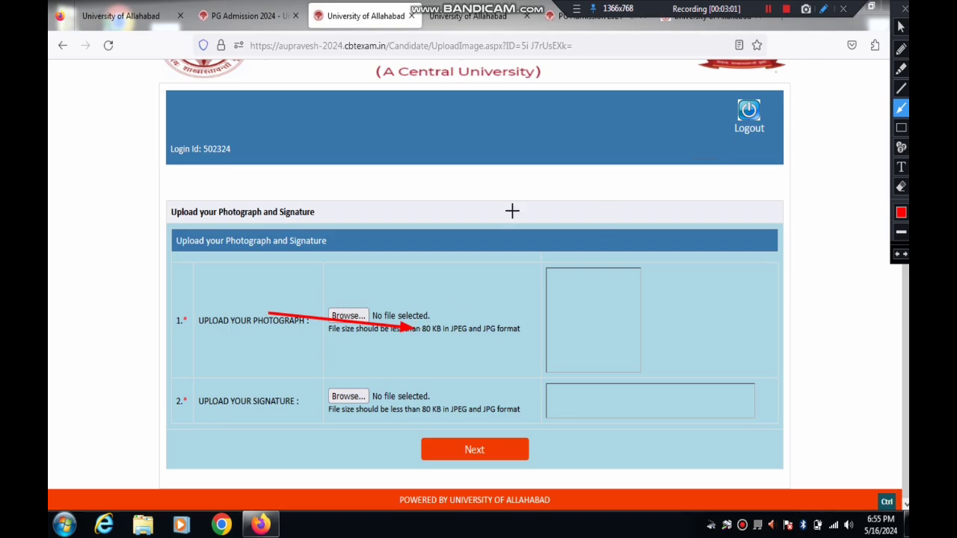
drag(292, 263, 344, 318)
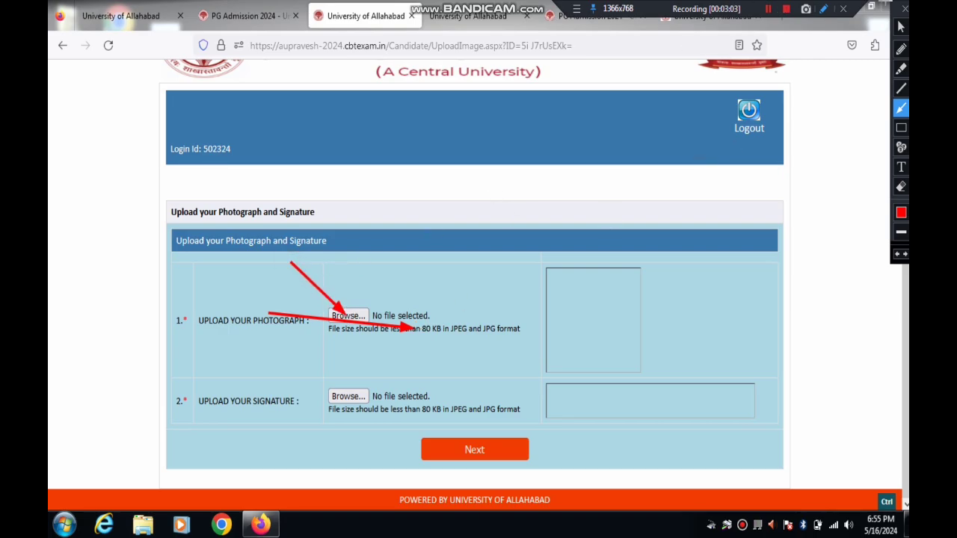
click(905, 8)
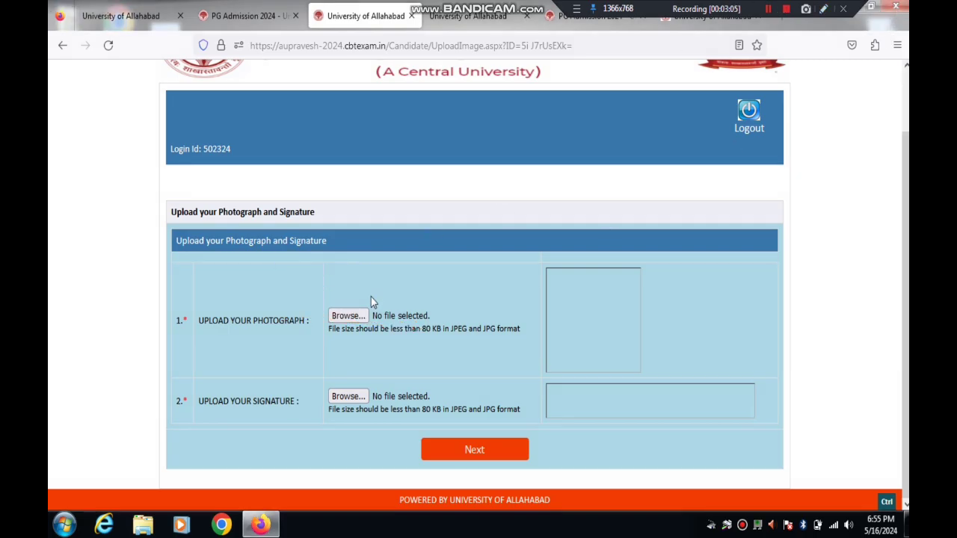
click(350, 316)
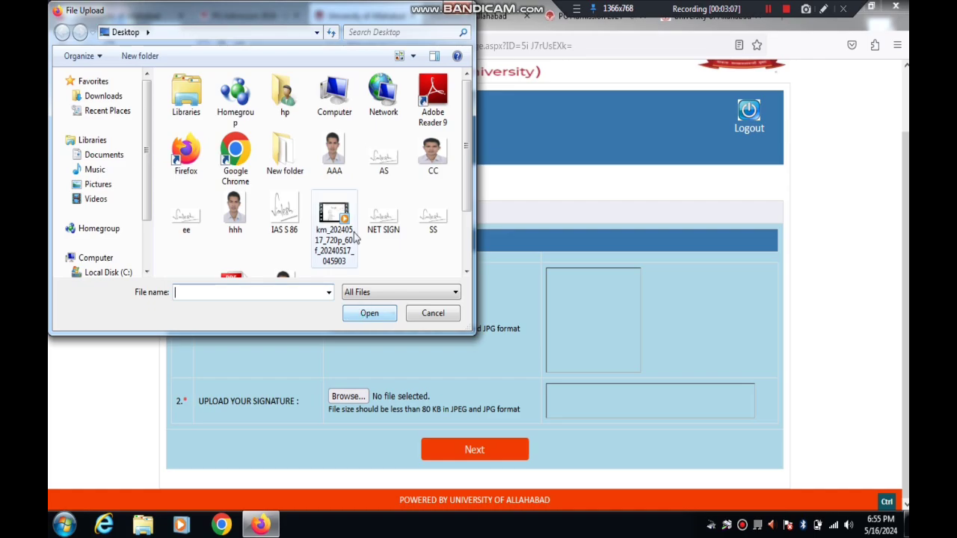
double_click(340, 172)
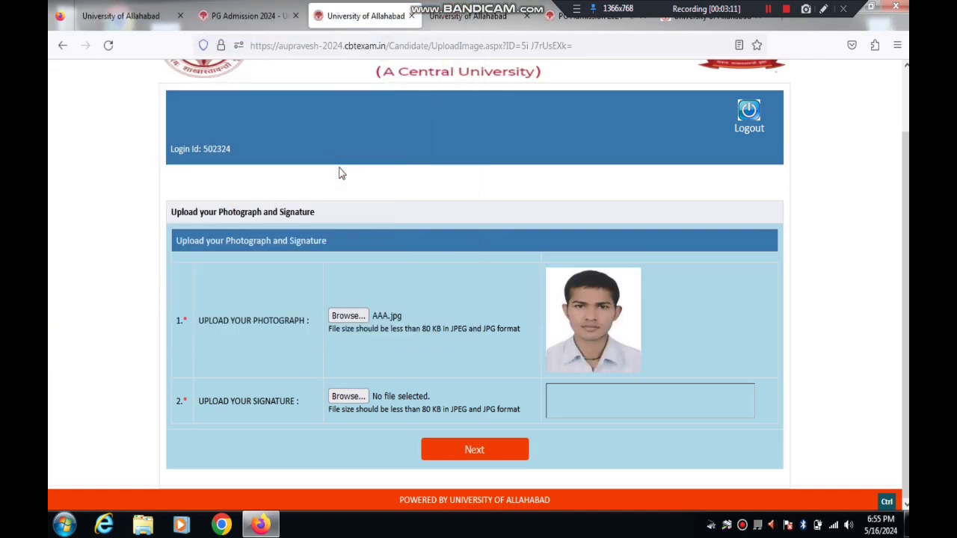
Step: Upload ee.jpg as the signature and submit the photo and signature
click(347, 398)
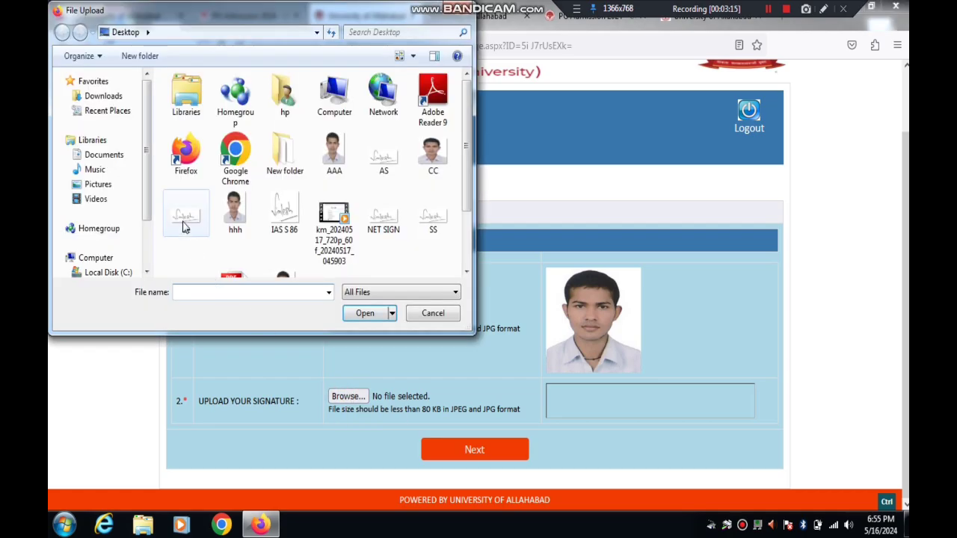
double_click(186, 218)
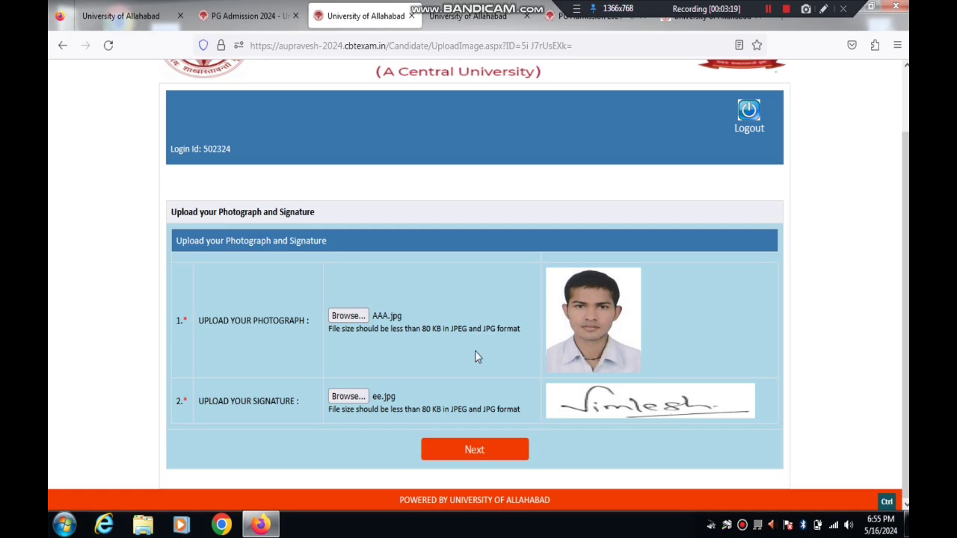
click(479, 449)
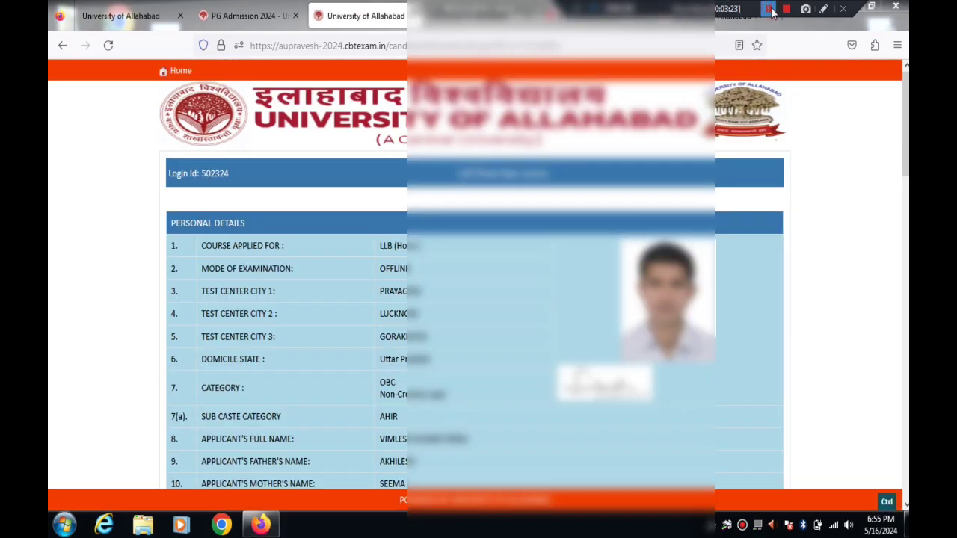
Step: Tick 'I agree' in the preview's Declaration and proceed to fee submission
click(825, 10)
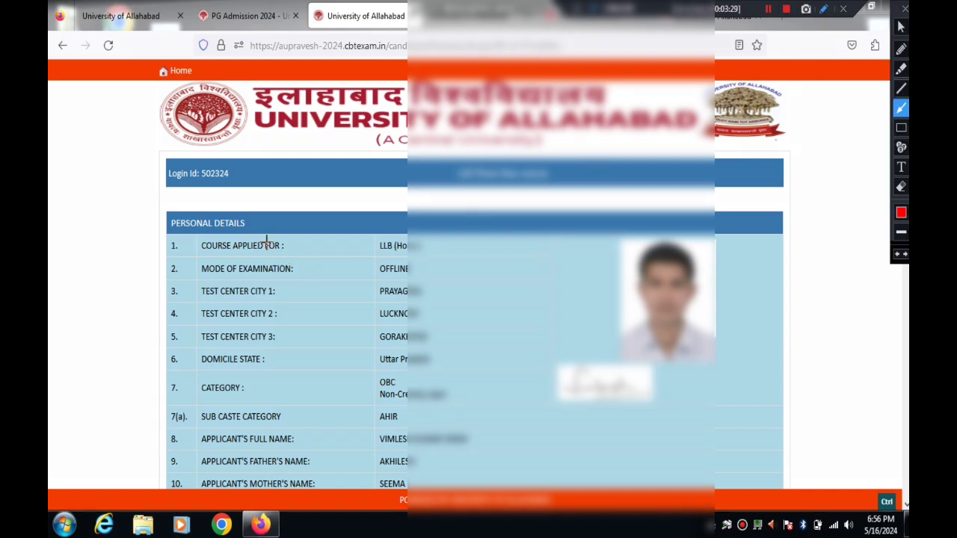
drag(260, 238, 395, 239)
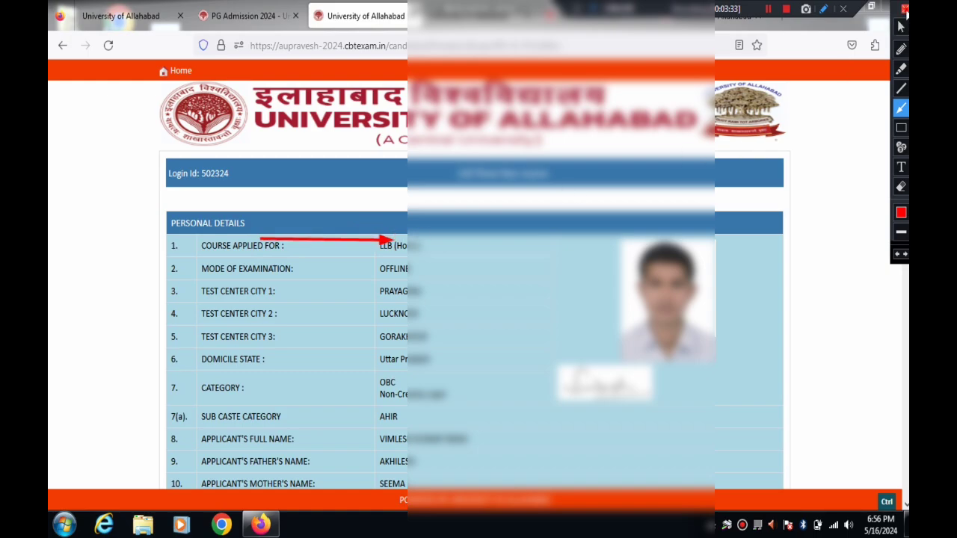
click(905, 9)
scroll(361, 410, down, 15)
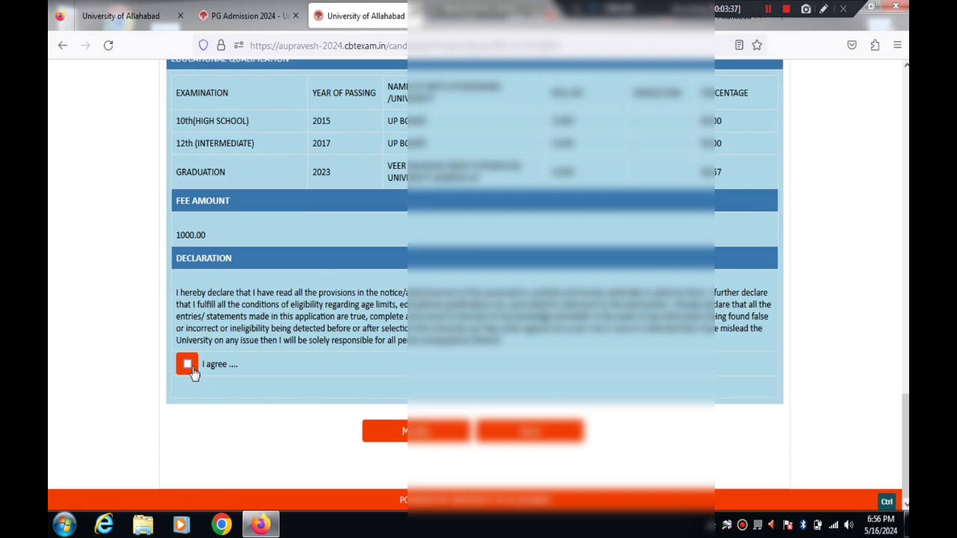
click(187, 365)
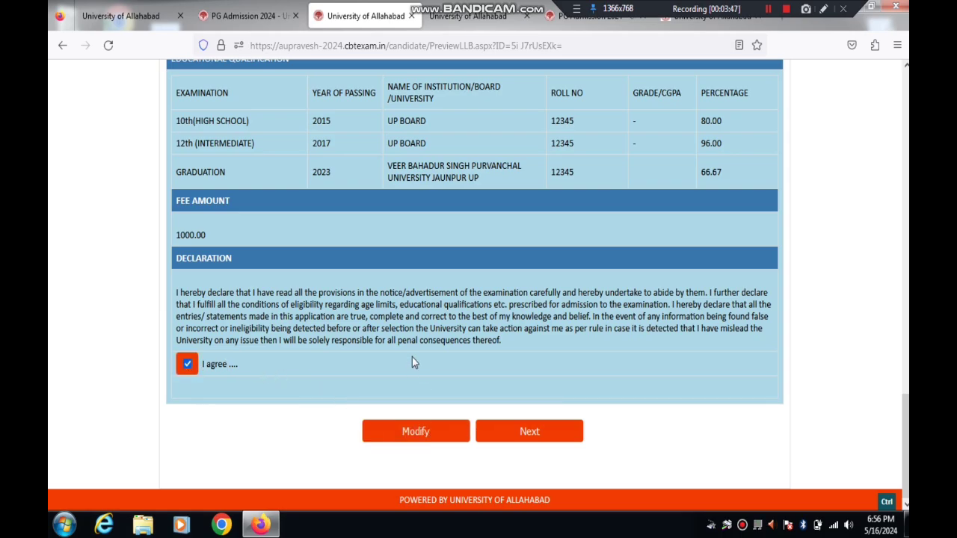
click(522, 433)
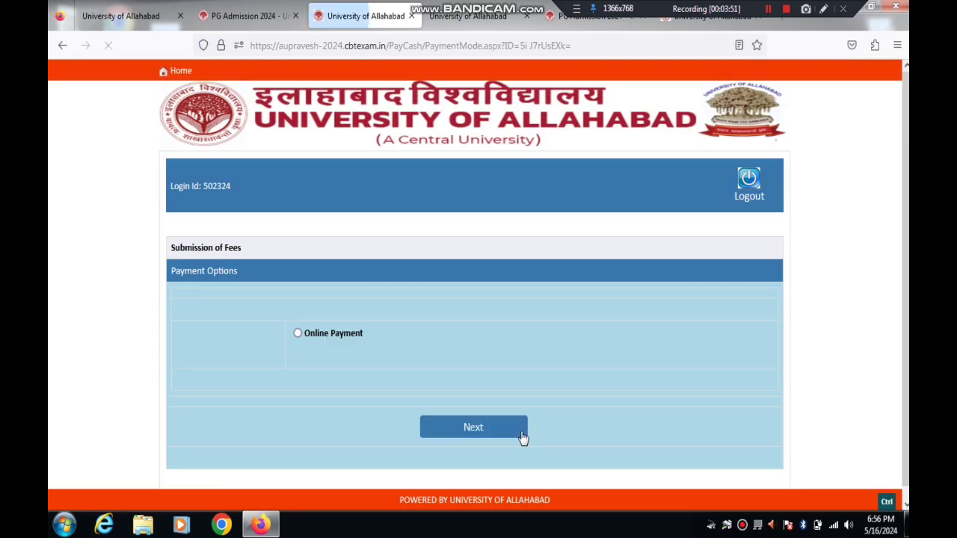
Step: Pay the 1000.00 fee by Online Payment, continuing through Transaction Details to CCAvenue
click(310, 335)
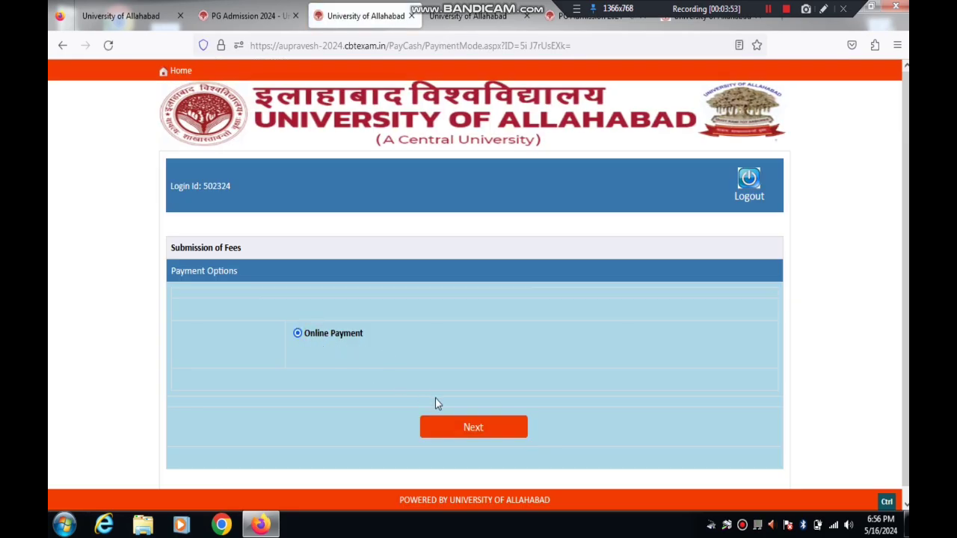
click(458, 425)
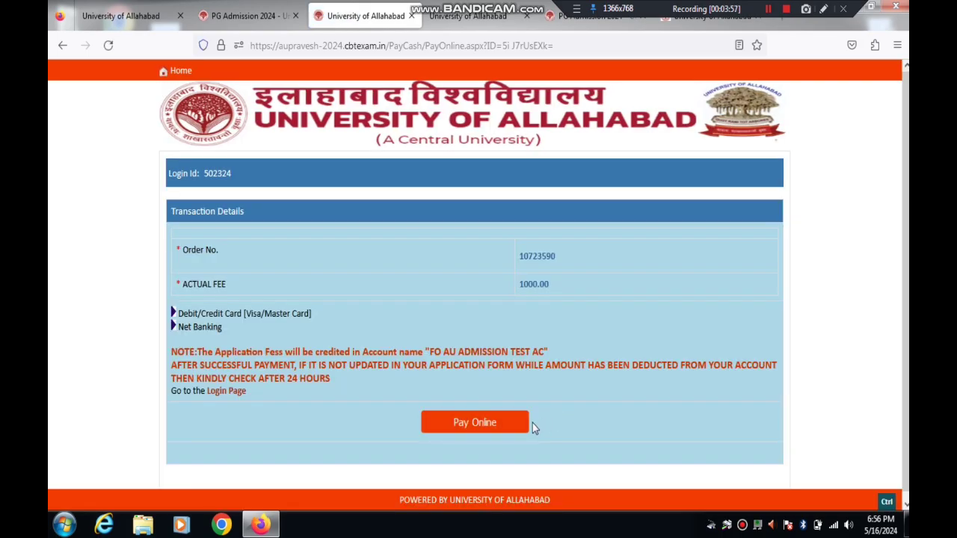
click(494, 429)
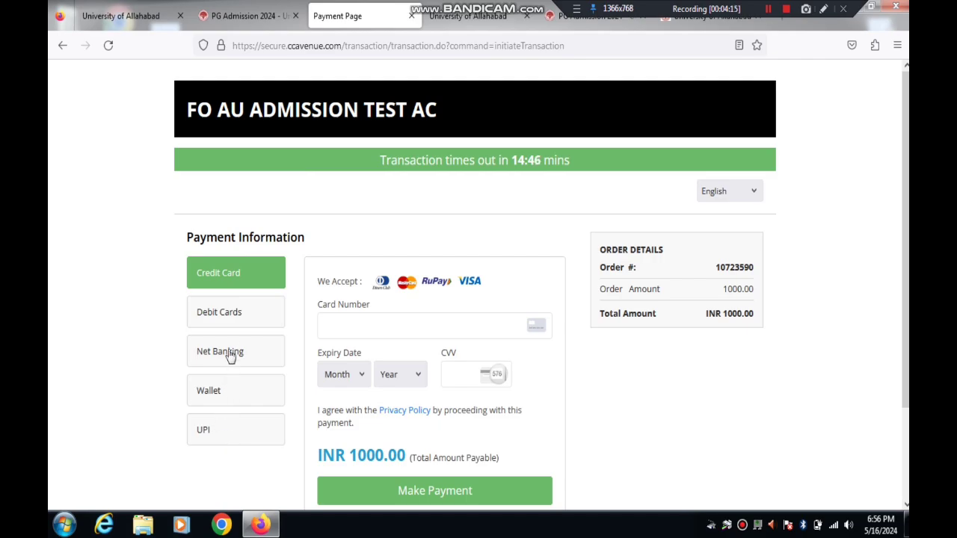
Step: Choose UPI in CCAvenue and generate a QR code for the INR 1000.00 payment
click(231, 322)
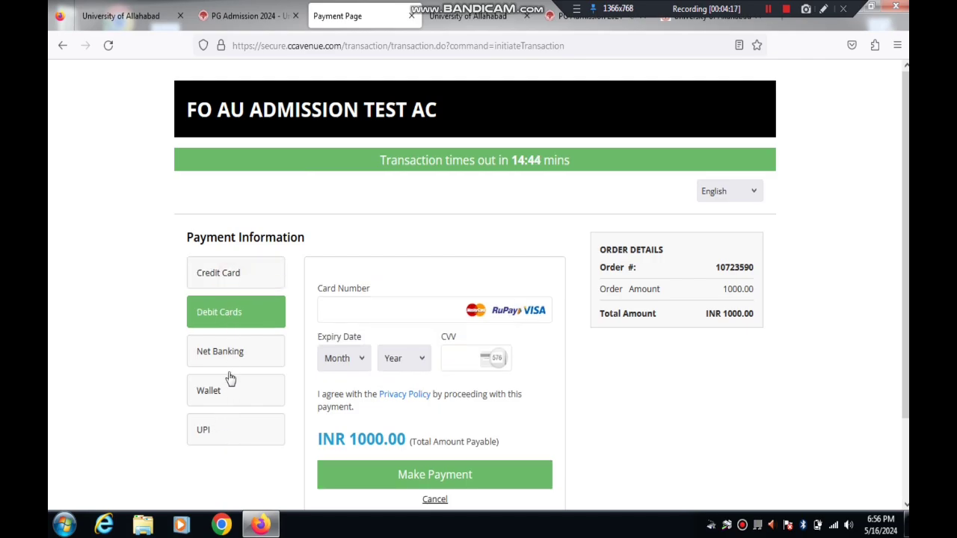
click(226, 434)
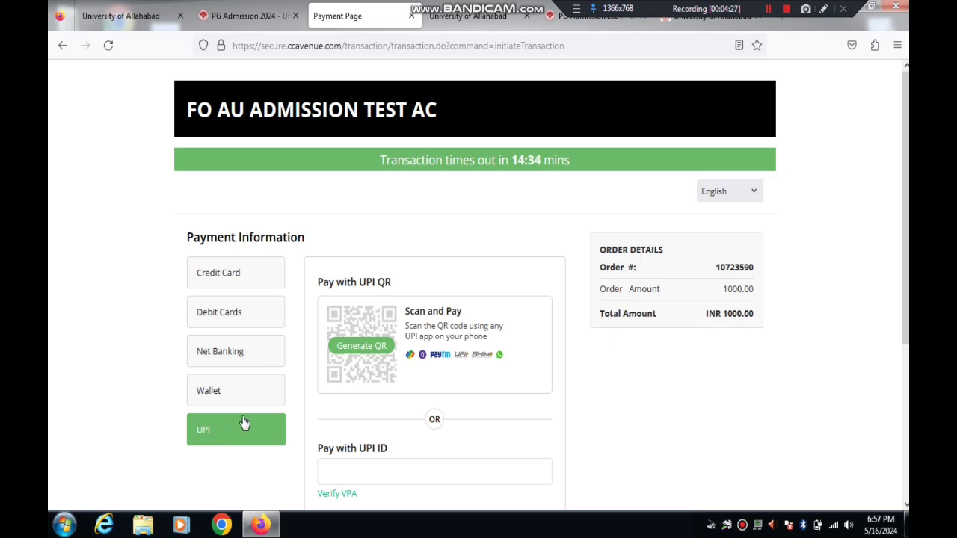
click(350, 356)
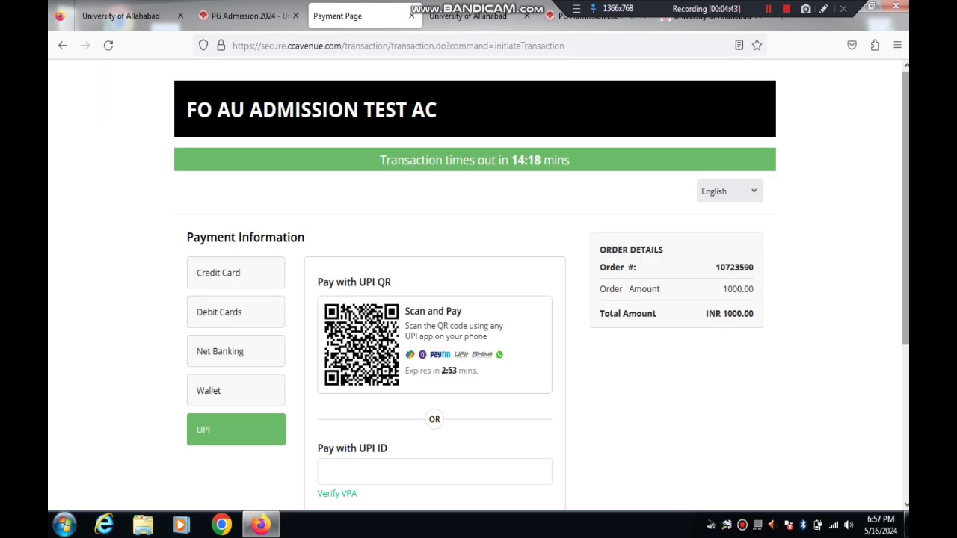
scroll(688, 336, down, 1)
scroll(688, 336, down, 3)
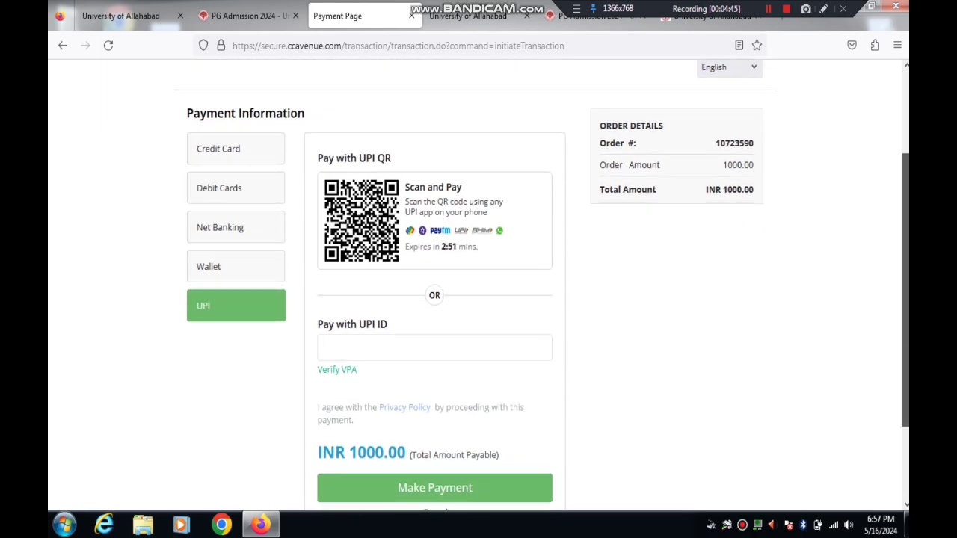